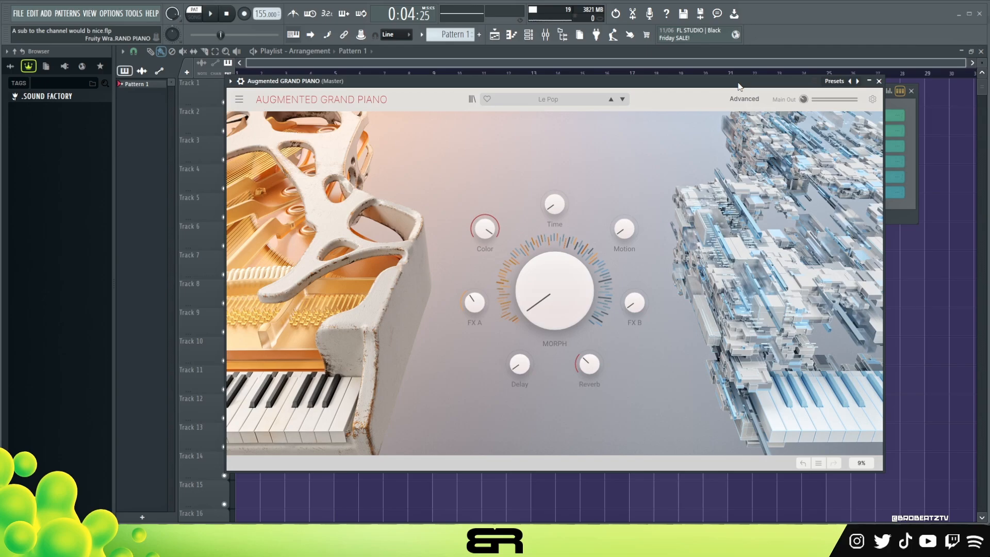
Step: Close the Augmented GRAND PIANO plugin window
drag(595, 83, 591, 67)
key(e)
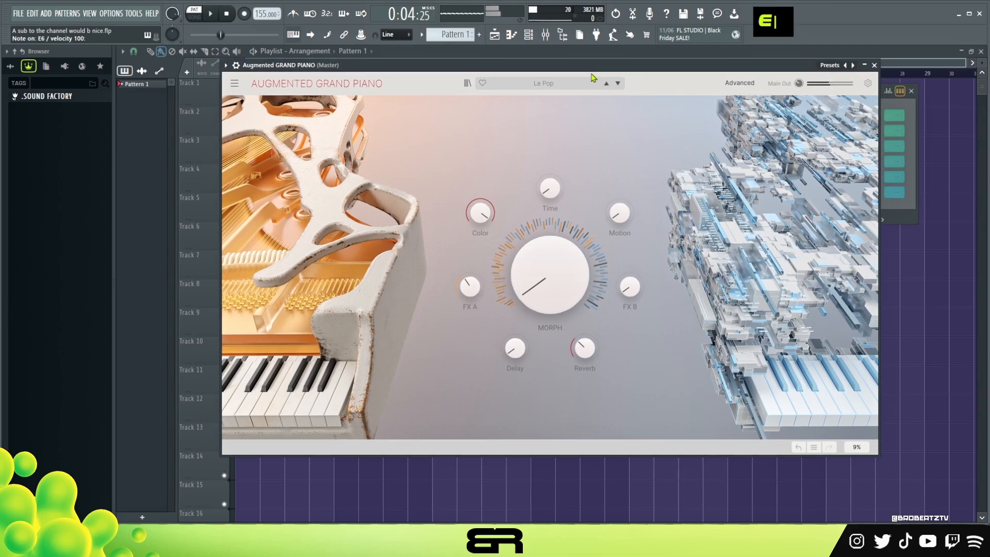
click(875, 67)
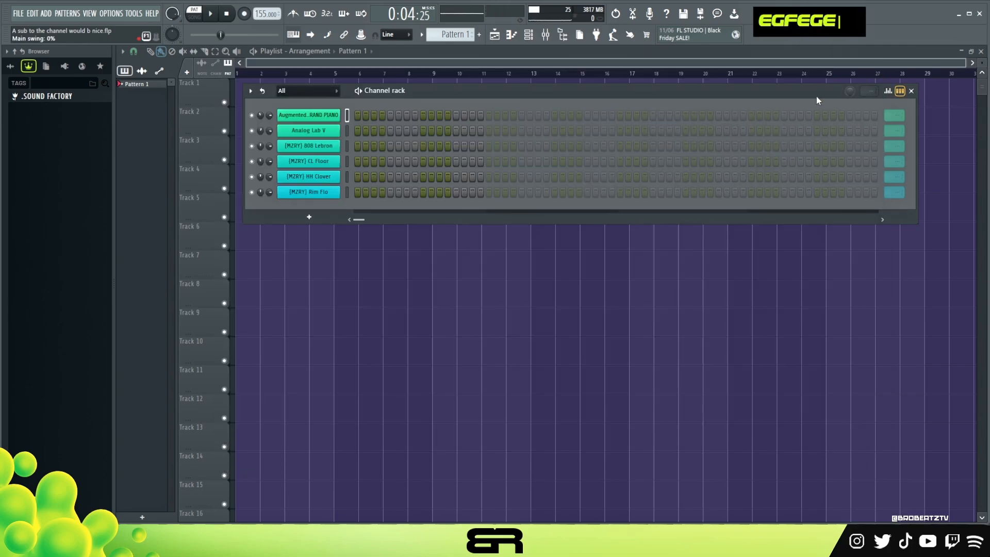
Step: Load the A Minor scale from Midi Scales v1 in the Sound Factory helpers into the channel rack as a new channel
click(75, 97)
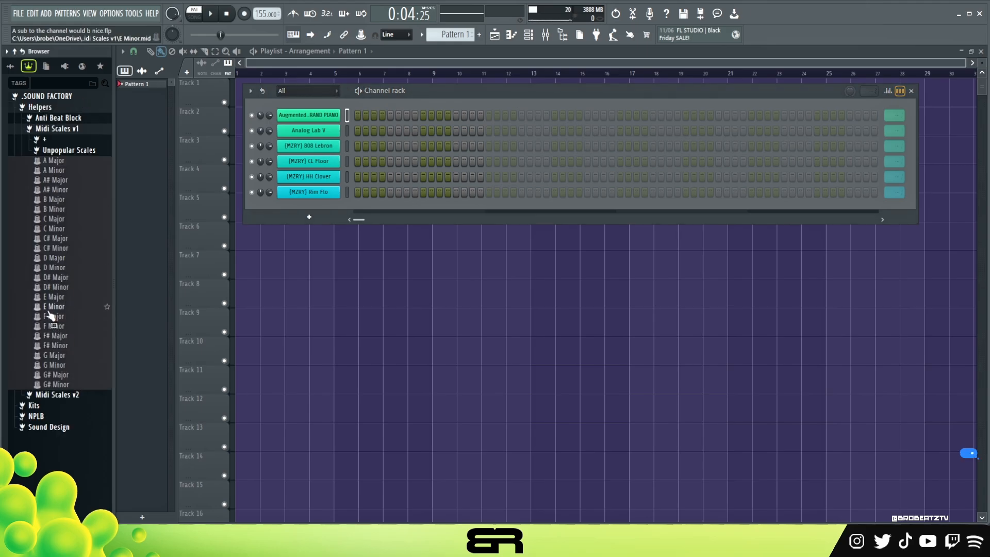
drag(48, 177, 330, 135)
click(76, 101)
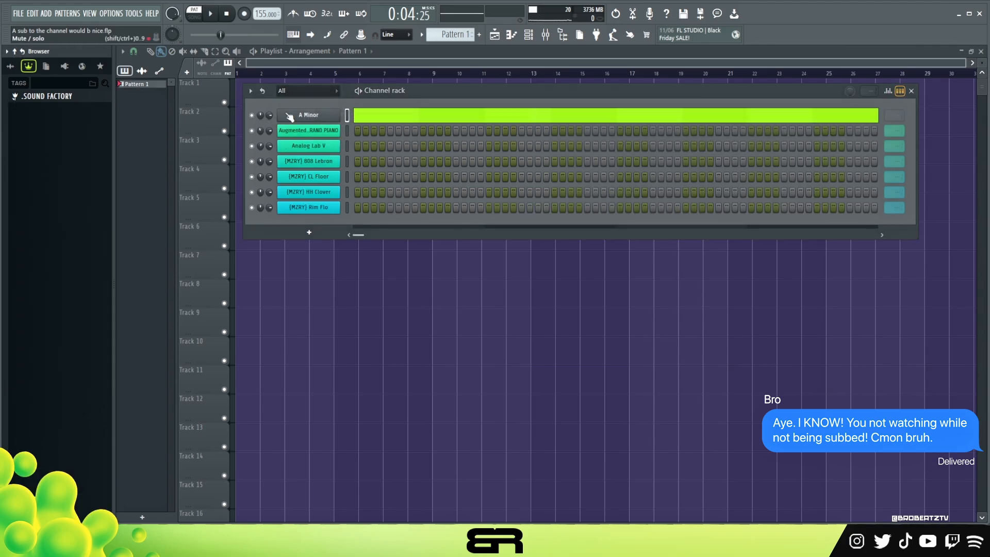
Step: Transpose all notes in the A Minor channel's piano roll down one octave
double_click(376, 113)
key(ctrl+a)
key(ctrl+Down)
scroll(399, 193, down, 1)
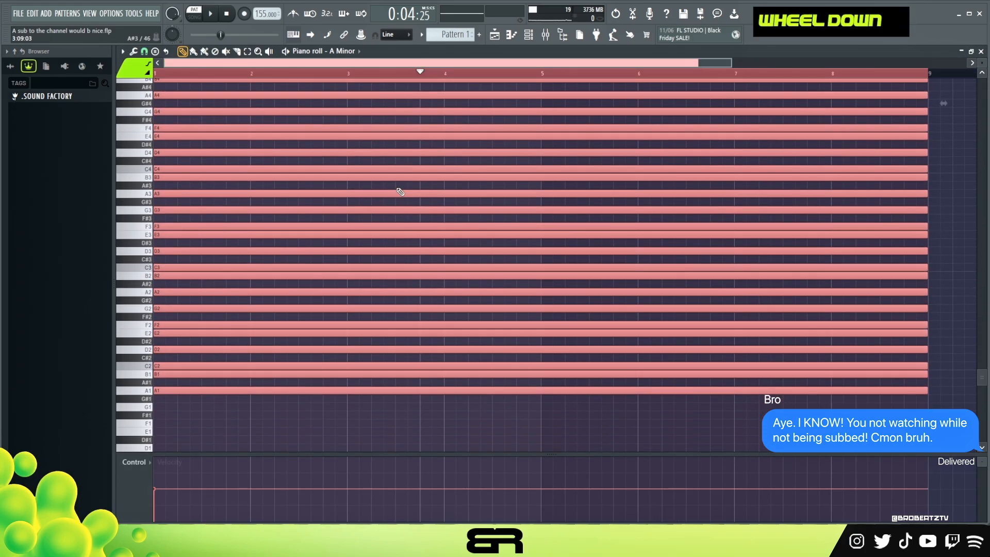
scroll(438, 144, up, 3)
Step: Open the Augmented GRAND PIANO channel's piano roll and set its snap to 1/2 beat with no time selection
click(528, 35)
right_click(308, 130)
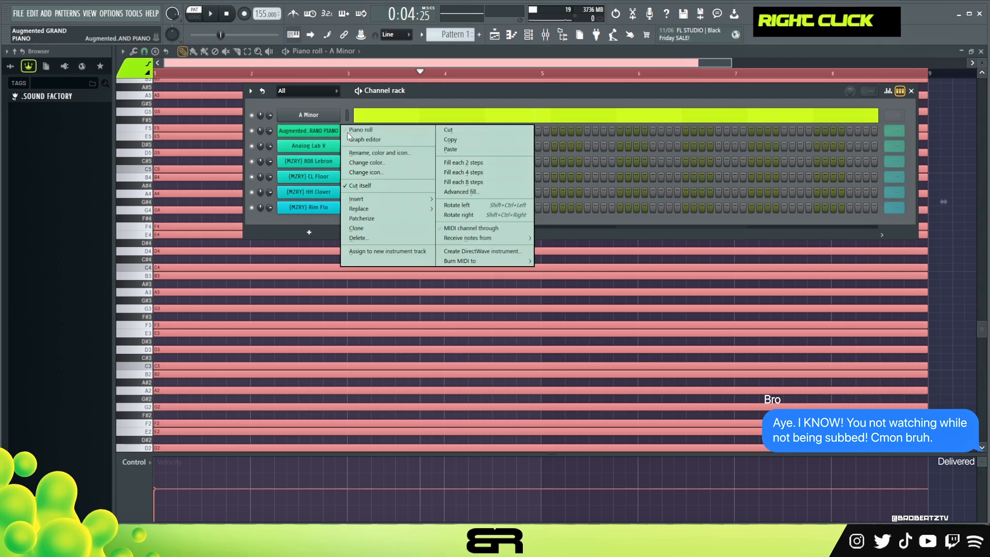
click(360, 129)
click(145, 52)
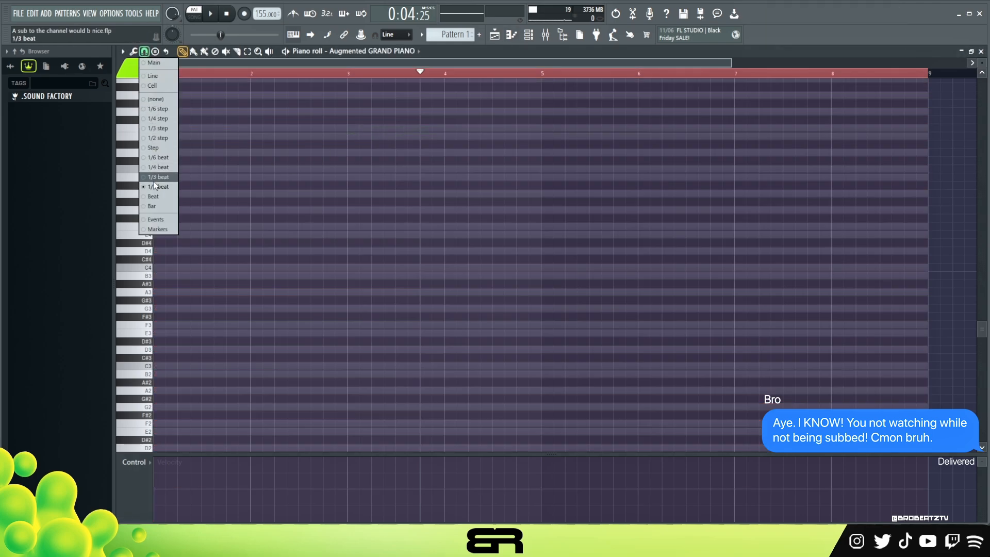
click(152, 189)
double_click(241, 73)
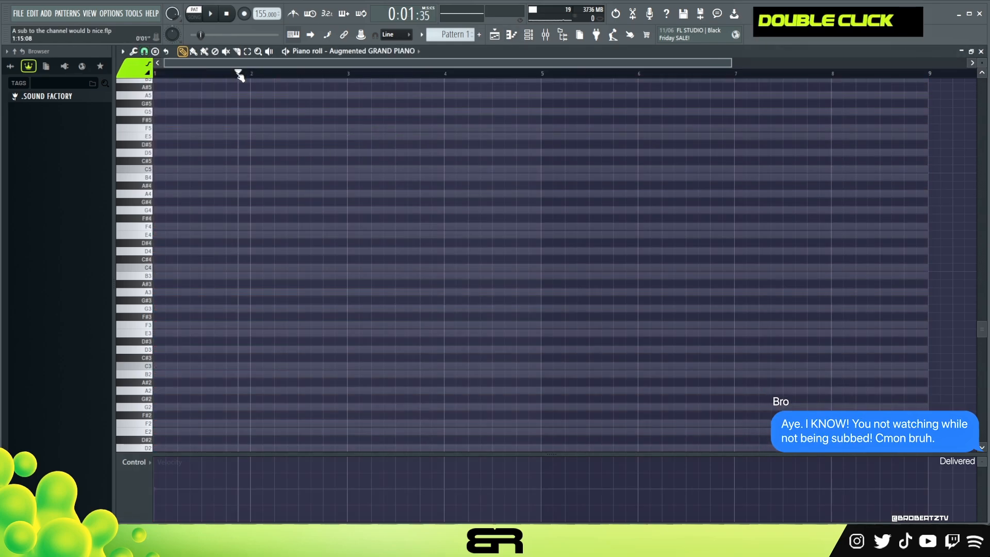
drag(275, 453, 275, 474)
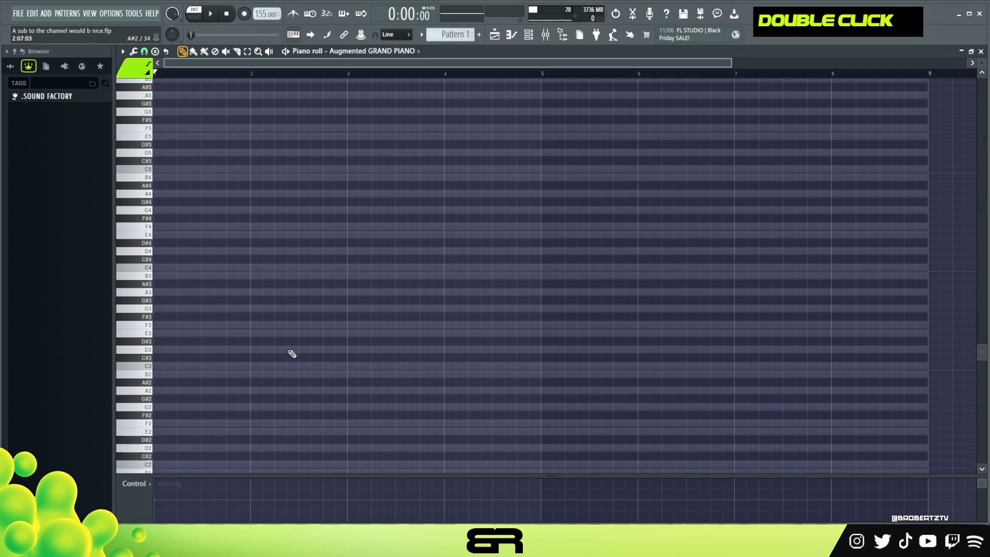
Step: Place an A minor chord with the notes A3, C4 and E4 at the start of bar 1
click(165, 292)
shift+click(170, 300)
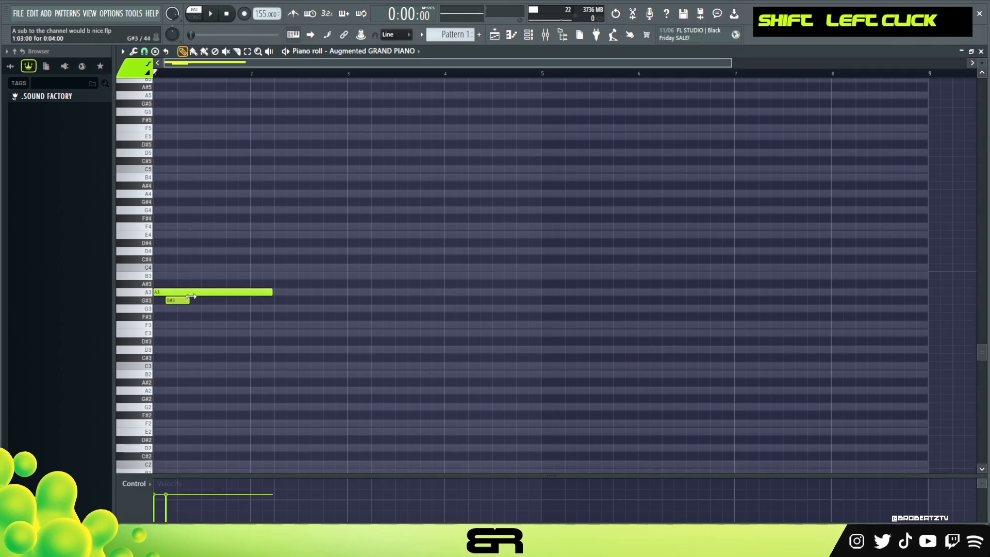
right_click(171, 300)
drag(178, 292, 163, 235)
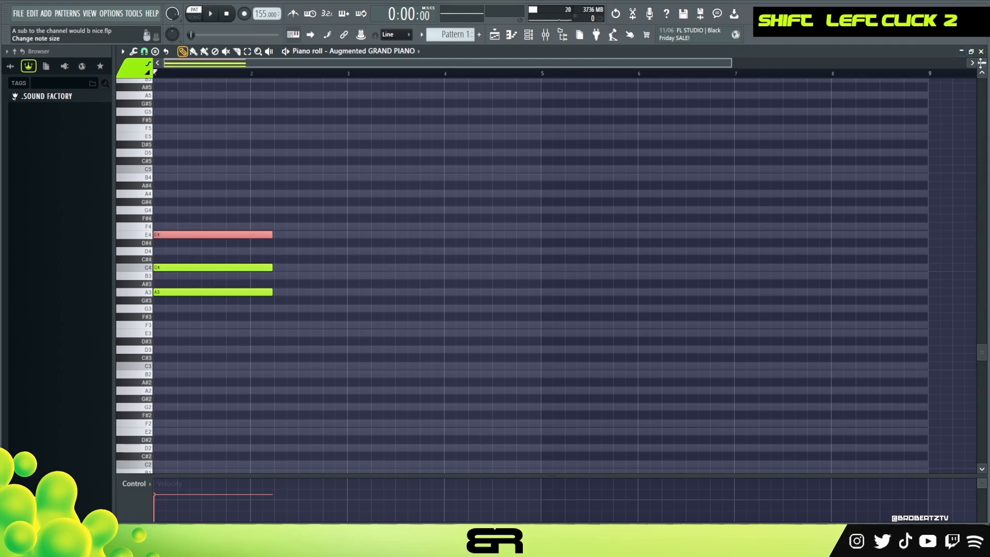
Step: Shorten all three chord notes so they end just before bar 2
scroll(981, 62, up, 2)
drag(730, 66, 449, 66)
drag(382, 171, 360, 344)
drag(390, 302, 343, 303)
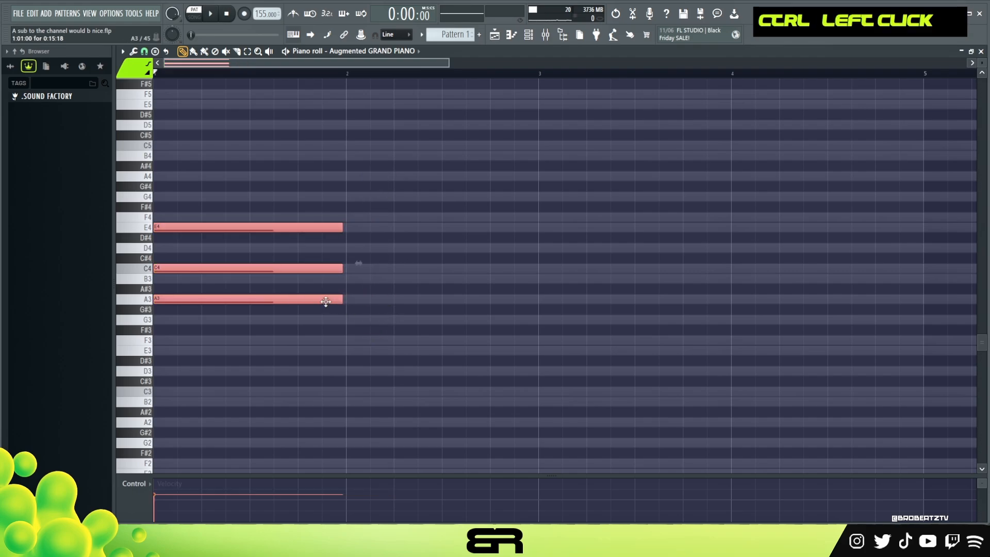
Step: Raise the chord one octave to A4, C5 and E5 and copy it to the starts of bars 2 and 3
alt+right_click(247, 243)
key(ctrl+Up)
scroll(235, 268, up, 3)
alt+right_click(227, 268)
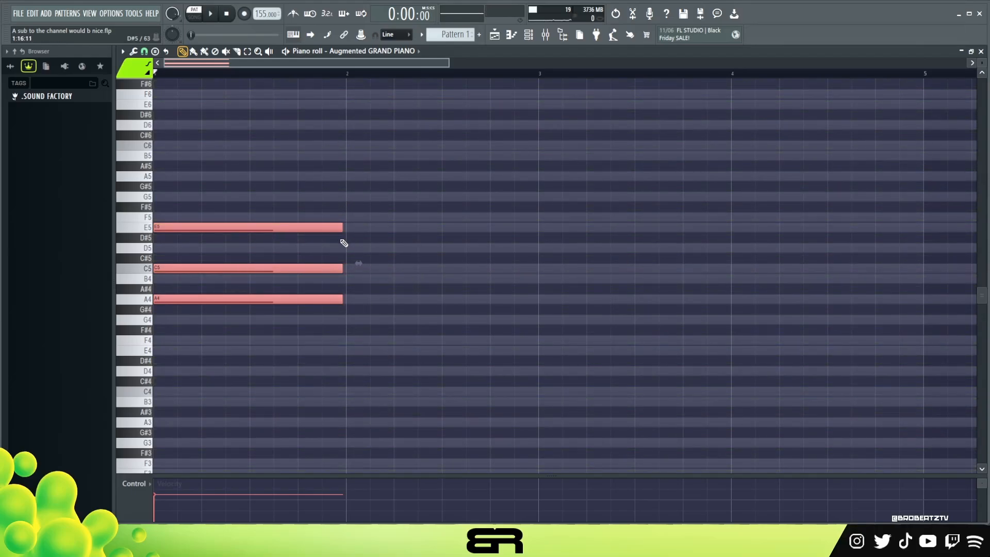
drag(343, 232, 347, 239)
mouse_move(252, 202)
ctrl+mouse_down()
mouse_move(237, 250)
mouse_move(187, 305)
mouse_move(553, 289)
ctrl+mouse_up()
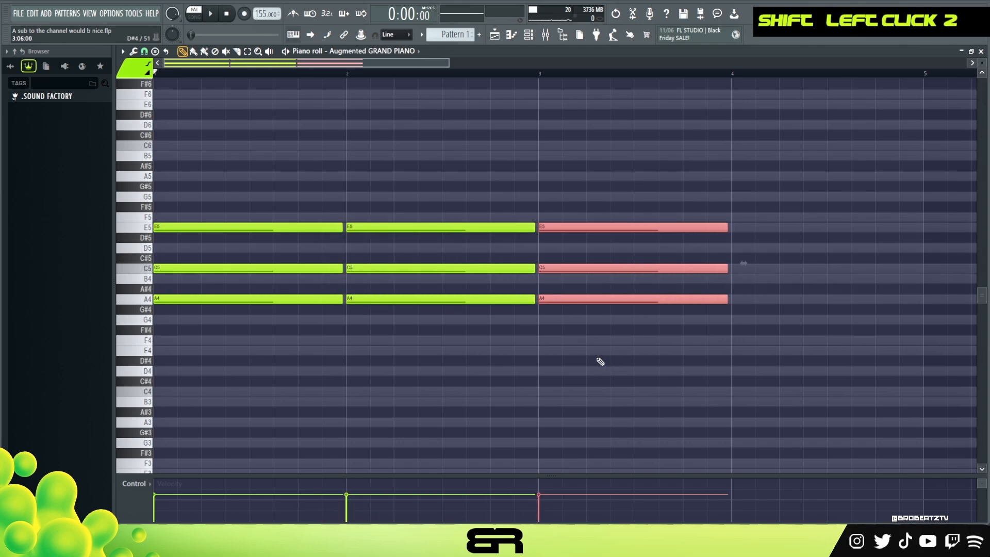
Step: Shorten all three chords to about three beats and move the second and third chords one beat earlier
ctrl+drag(616, 354, 212, 171)
drag(727, 227, 677, 233)
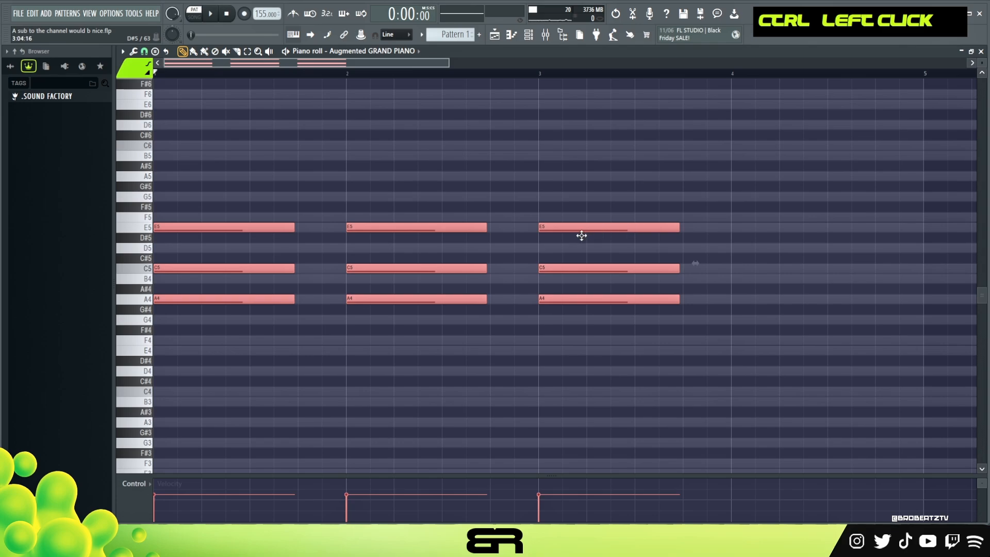
ctrl+drag(442, 204, 635, 312)
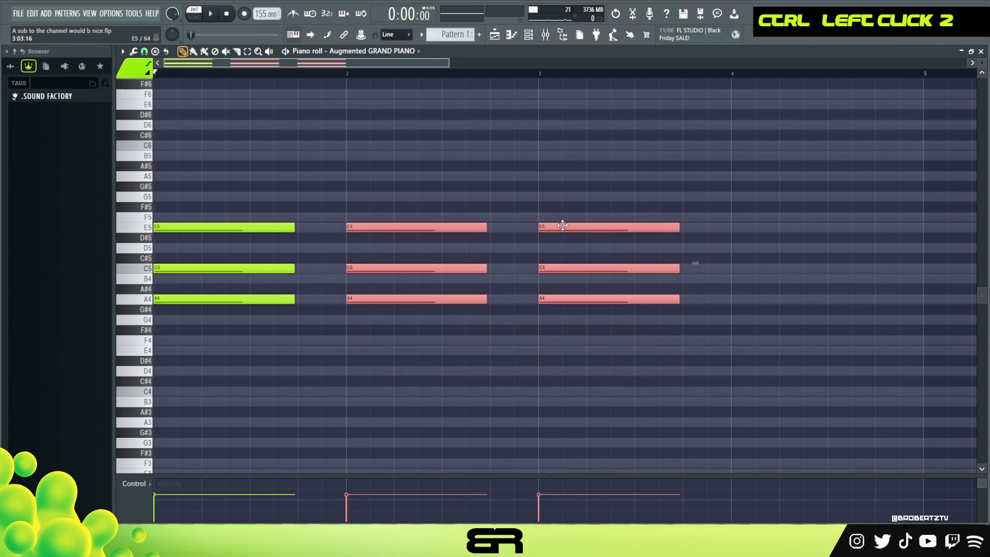
drag(569, 226, 531, 230)
right_click(507, 179)
Step: Quantize the chord notes to full three-beat lengths and extend the middle chord to the start of the third
ctrl+drag(429, 172, 433, 355)
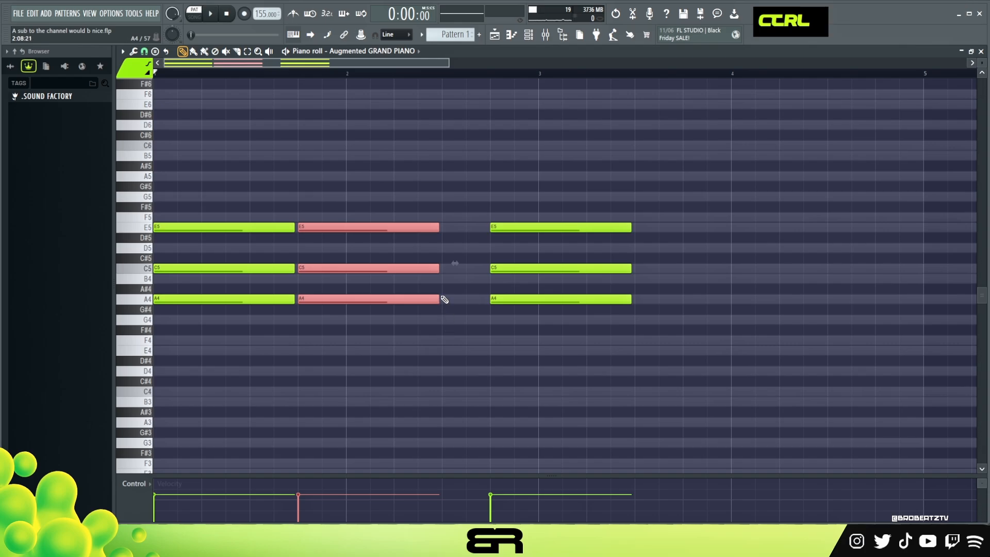
key(ctrl+a)
key(ctrl+q)
right_click(413, 208)
ctrl+drag(409, 172, 443, 341)
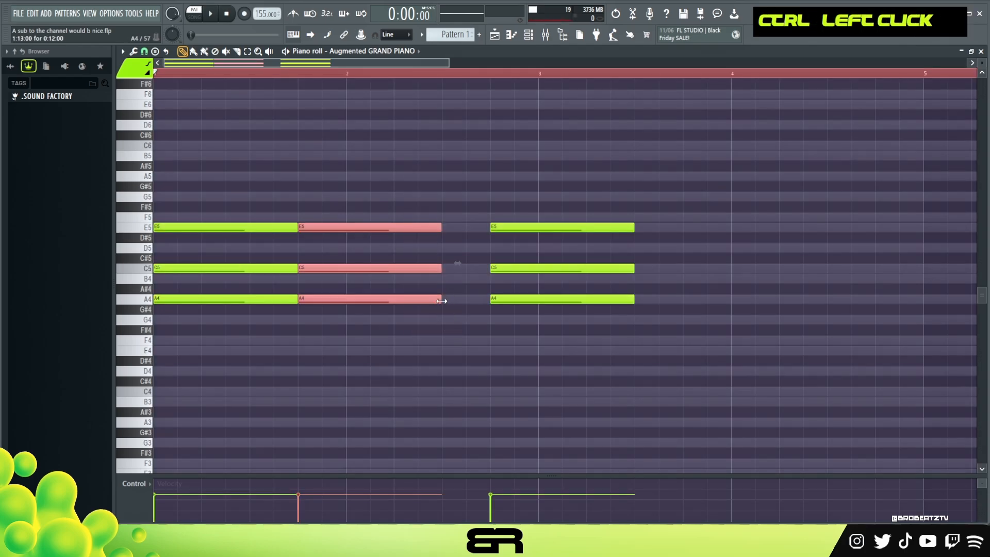
drag(442, 300, 478, 307)
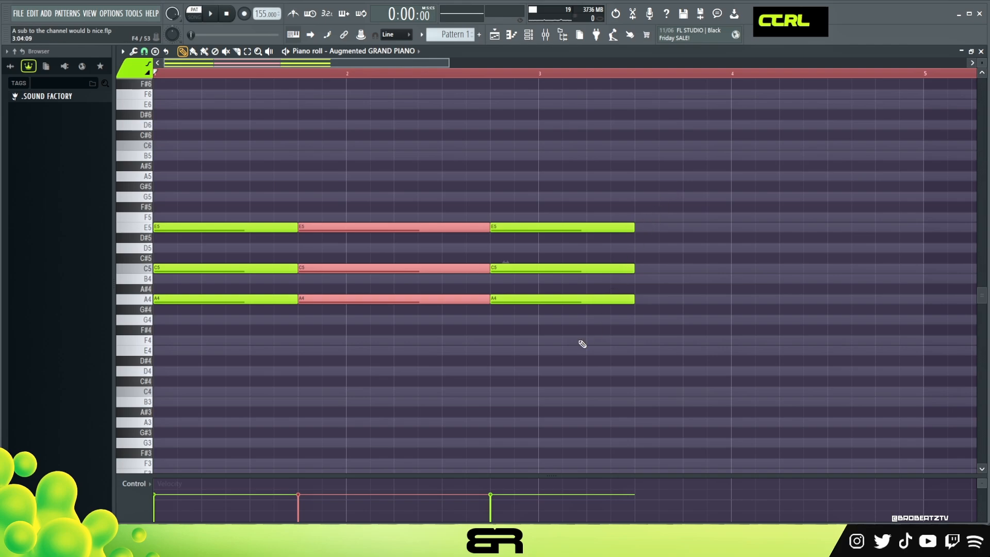
Step: Trim the ends of all chord notes slightly to leave a small gap between the chords
right_click(354, 328)
ctrl+drag(224, 151, 601, 337)
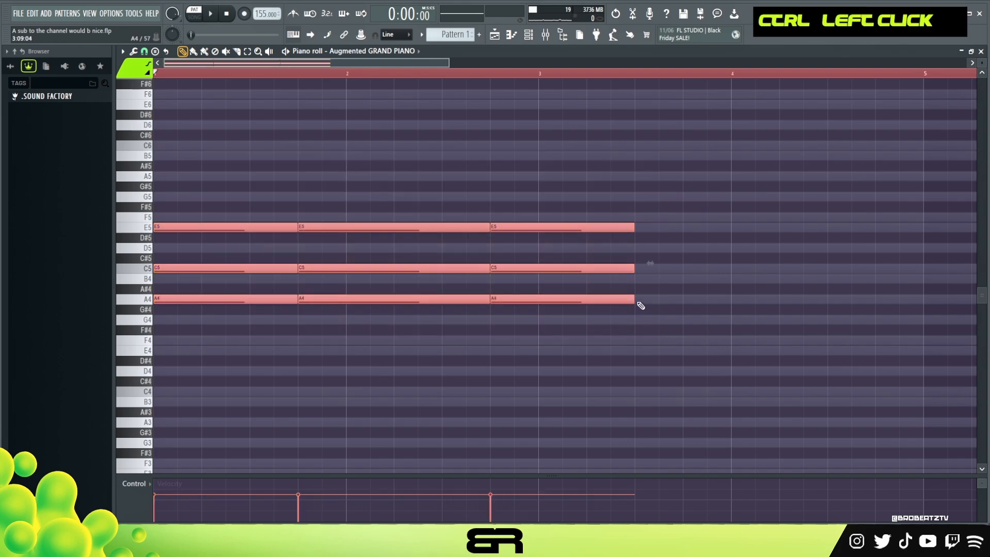
alt+drag(634, 299, 631, 300)
right_click(600, 340)
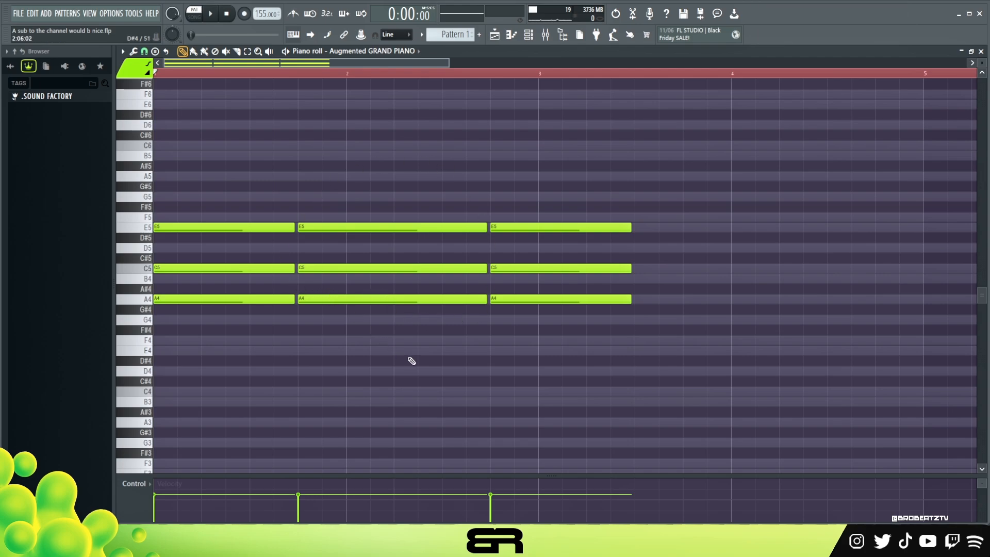
ctrl+drag(411, 361, 325, 158)
right_click(350, 203)
click(311, 250)
right_click(338, 248)
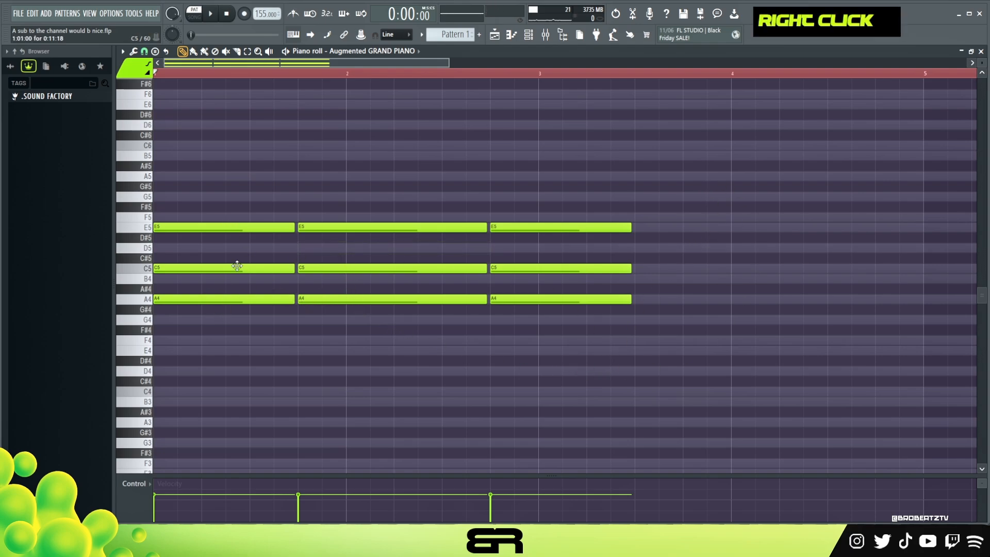
ctrl+drag(320, 203, 320, 230)
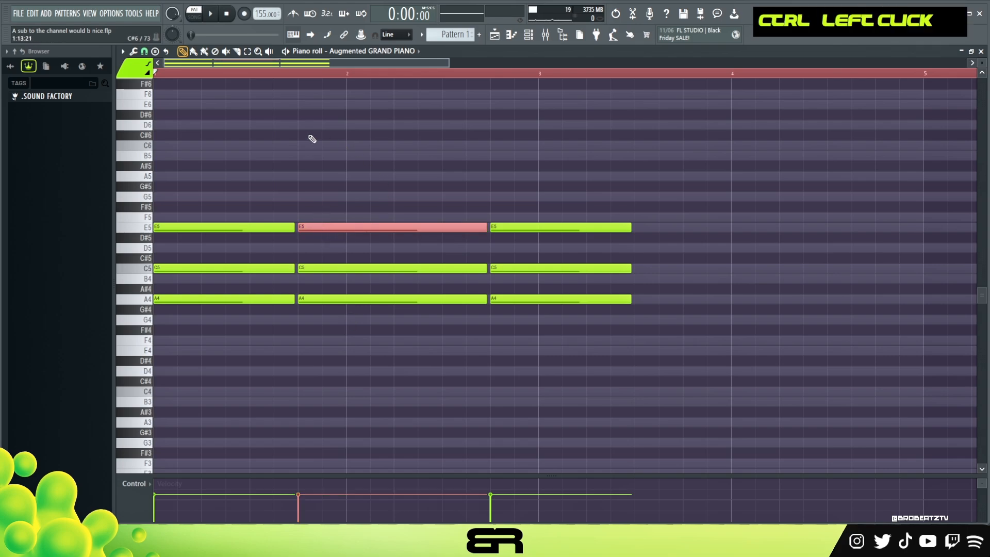
right_click(501, 198)
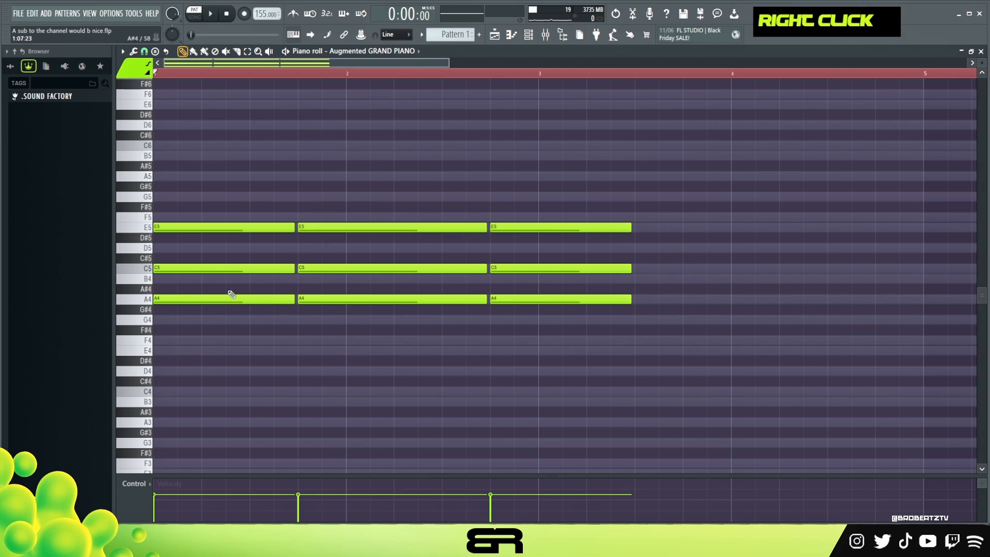
key(ctrl)
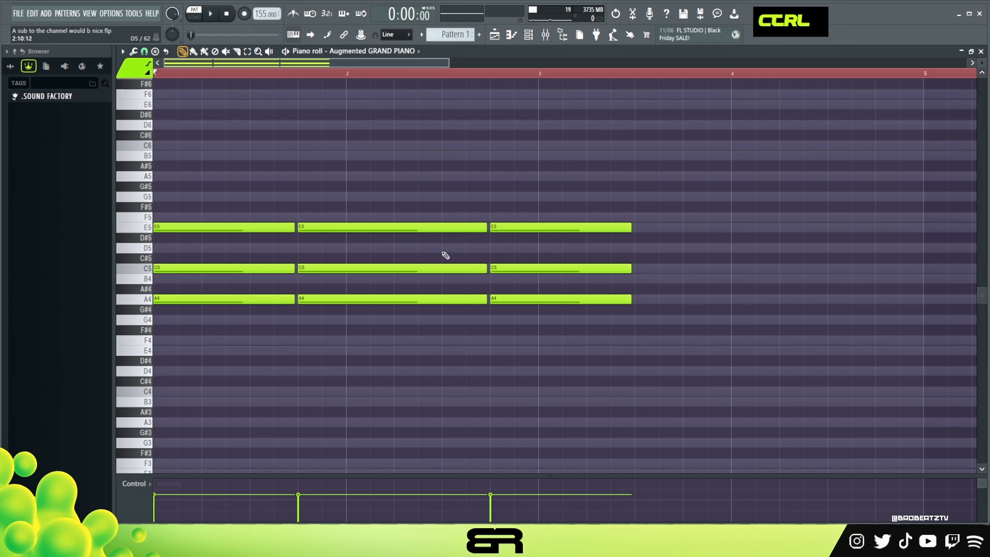
alt+right_click(194, 133)
Step: Clear the time selection and lower the second chord to G4, B4 and D5
double_click(178, 76)
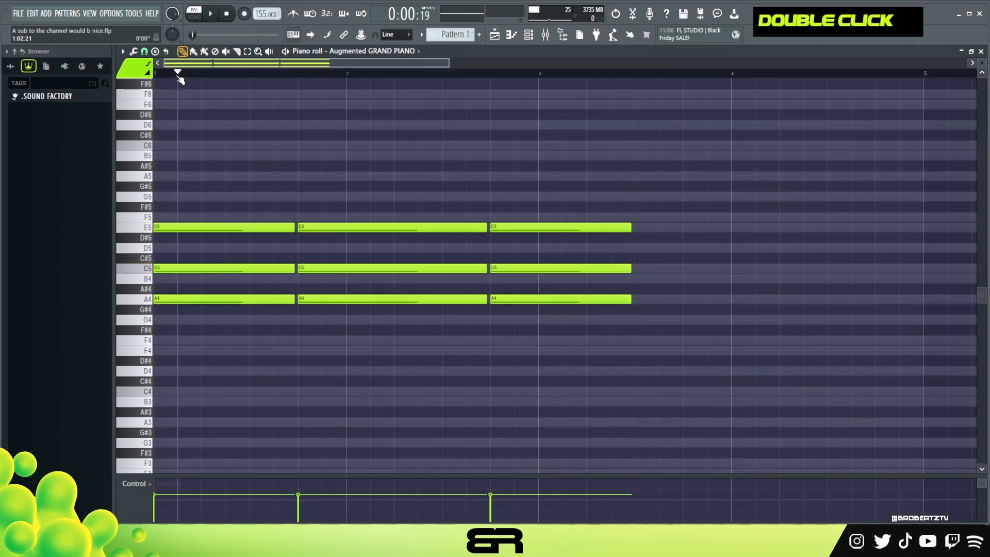
key(ctrl)
drag(374, 217, 323, 276)
right_click(335, 335)
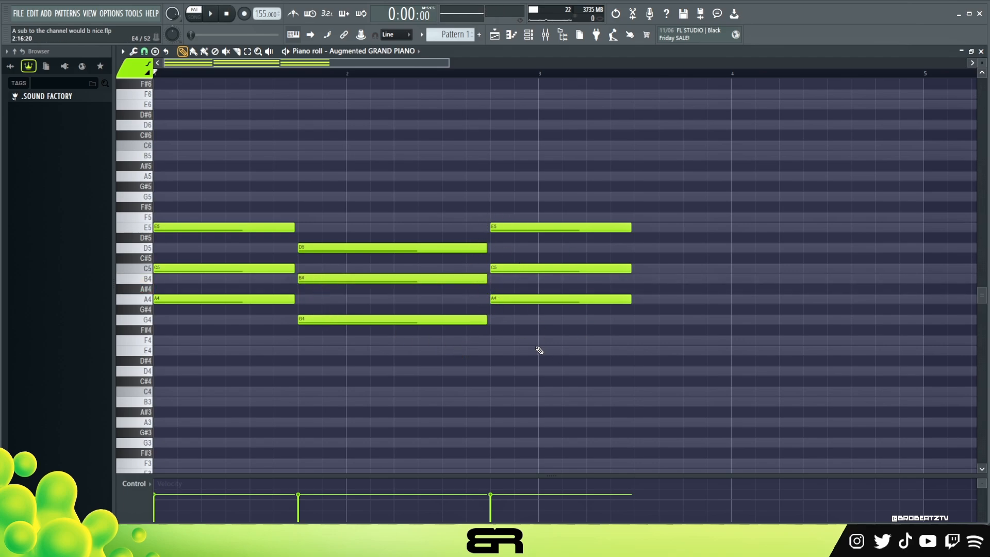
Step: Add a G5 note on top of the third chord and extend the whole chord to just before bar 5
right_click(531, 246)
ctrl+click(511, 227)
drag(511, 227, 515, 198)
drag(638, 161, 914, 321)
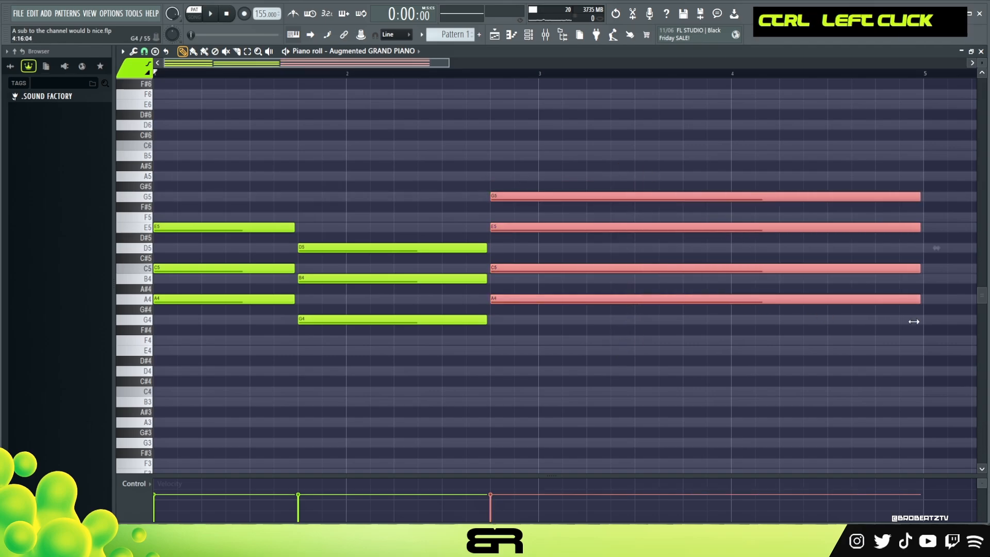
alt+right_click(215, 237)
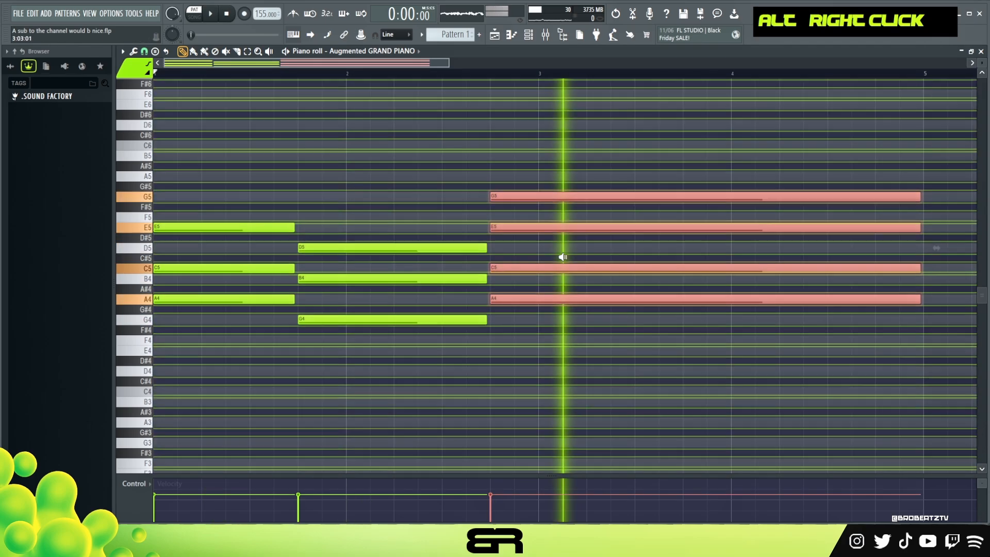
right_click(498, 369)
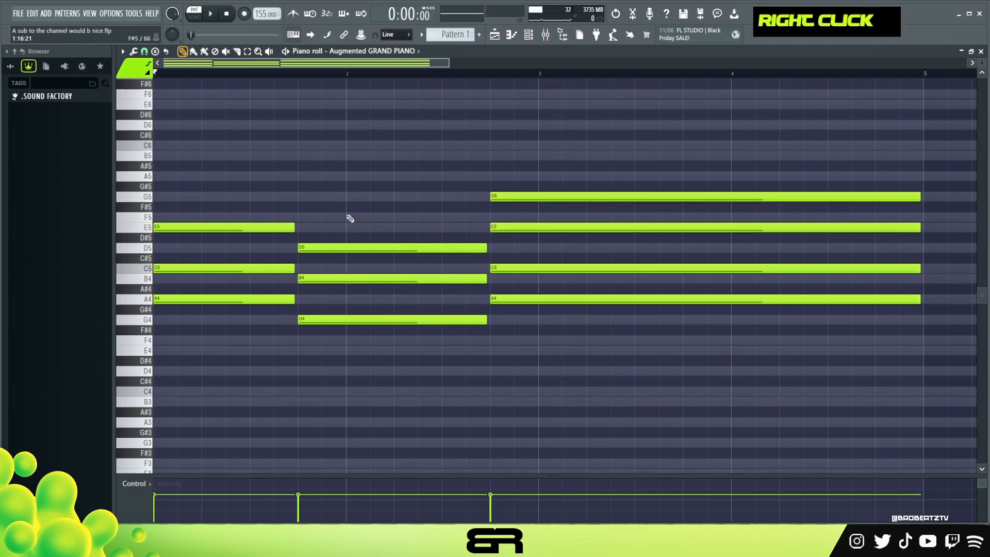
Step: Try the third chord's lowest note at G4 instead of A4 and audition the chords
drag(513, 297, 506, 319)
alt+right_click(251, 263)
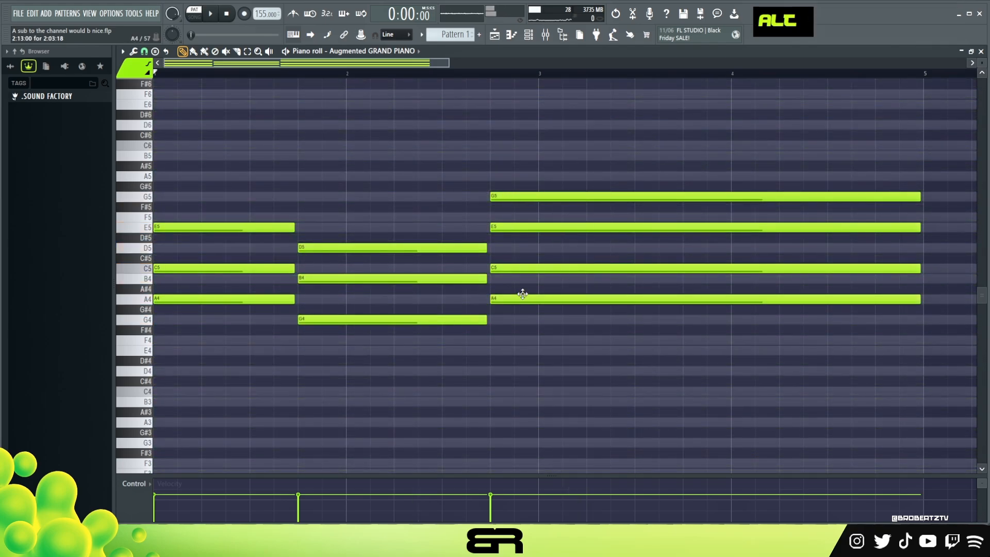
alt+right_click(518, 309)
alt+right_click(515, 315)
mouse_move(511, 323)
mouse_down()
mouse_move(509, 352)
mouse_move(515, 305)
mouse_move(523, 307)
mouse_up()
right_click(557, 324)
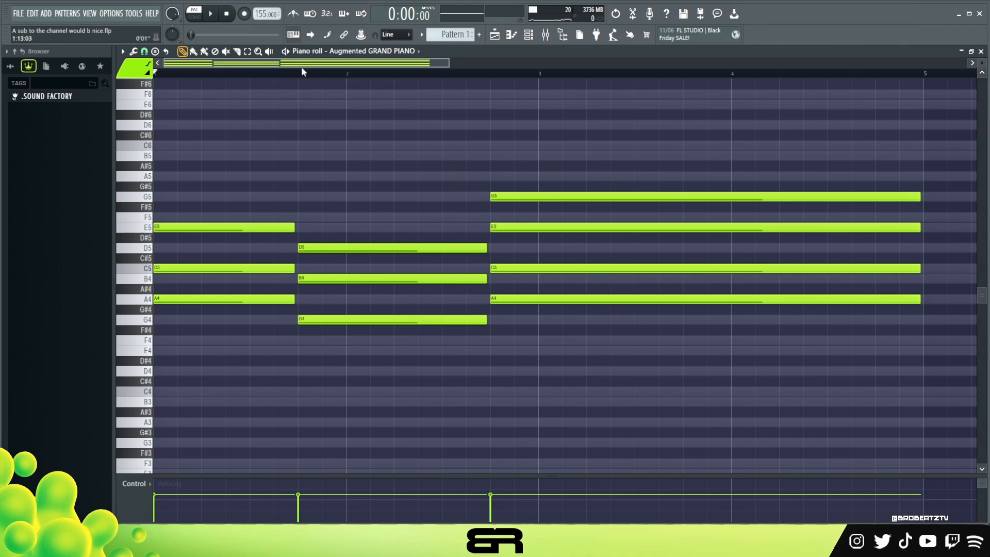
Step: Lower the bottom note of the third chord from A4 to G4
scroll(379, 235, down, 2)
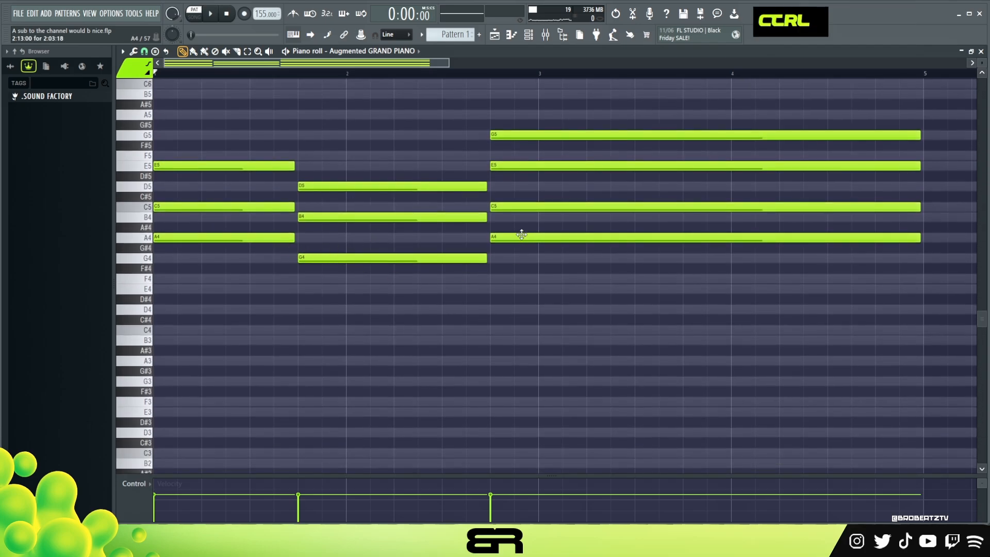
drag(521, 232, 521, 245)
right_click(420, 269)
scroll(464, 241, up, 1)
Step: Apply quick legato to all chord notes so each chord reaches the next one and the last reaches bar 5
key(ctrl+a)
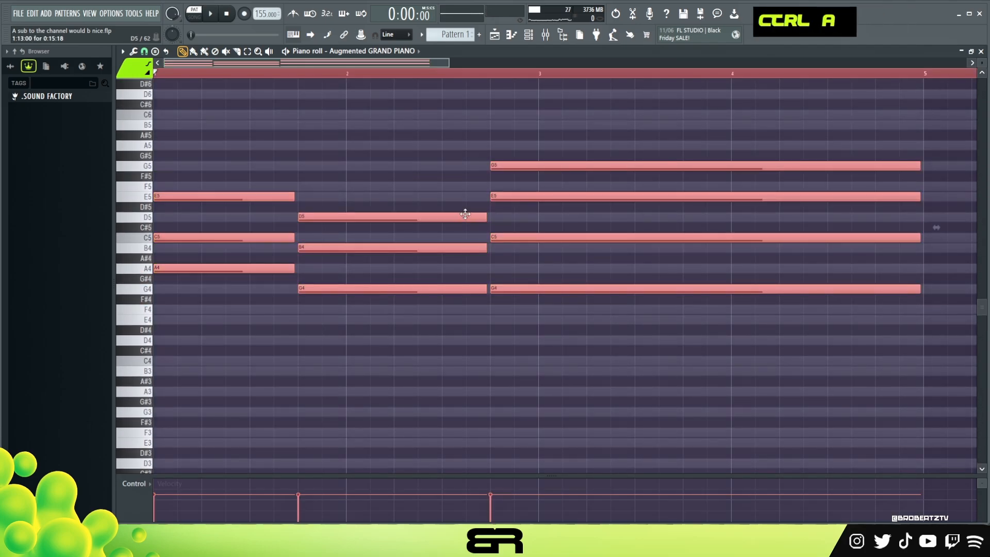
key(ctrl+l)
right_click(397, 194)
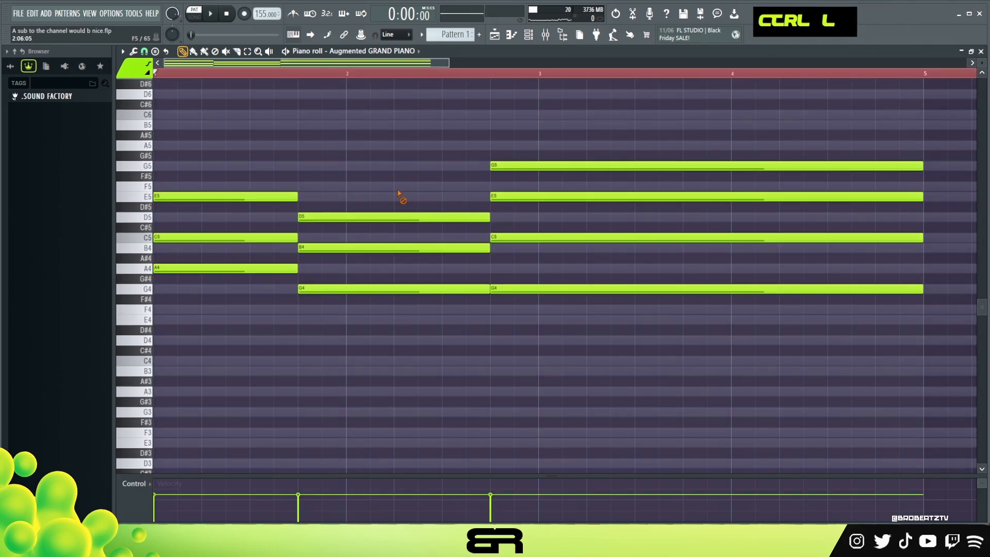
Step: Clear the time selection covering bars 1 to 5
double_click(255, 76)
drag(255, 76, 120, 96)
scroll(284, 265, up, 1)
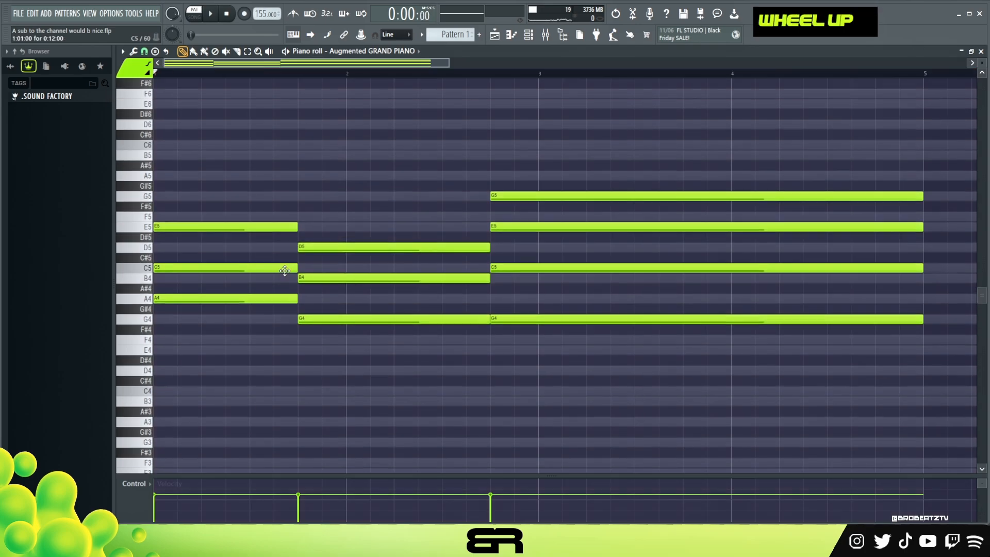
Step: Try an A3 bass note copied an octave below the first chord's A4, and remove it again
ctrl+click(284, 299)
shift+click(207, 311)
right_click(212, 311)
ctrl+click(197, 300)
drag(197, 300, 162, 296)
key(ctrl+Down)
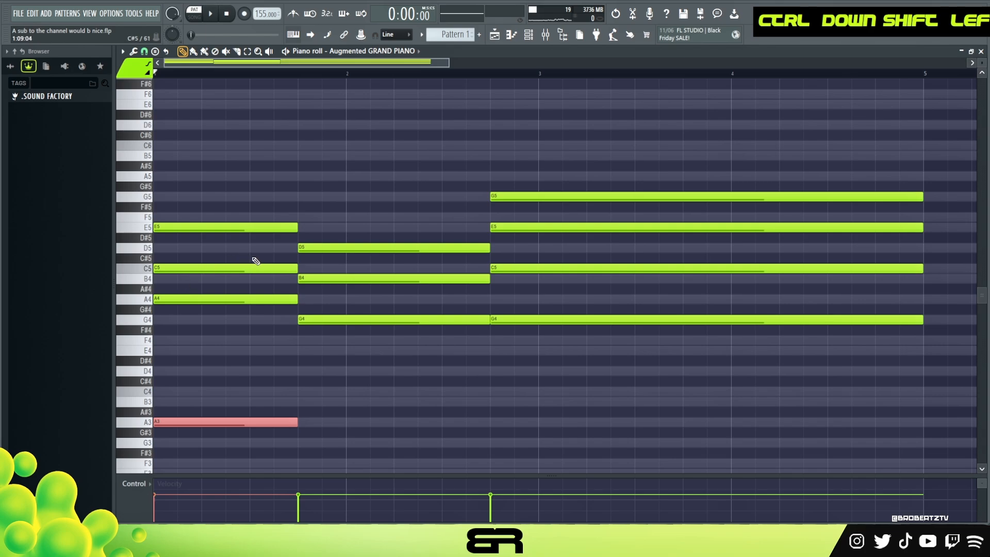
scroll(280, 268, down, 2)
right_click(263, 360)
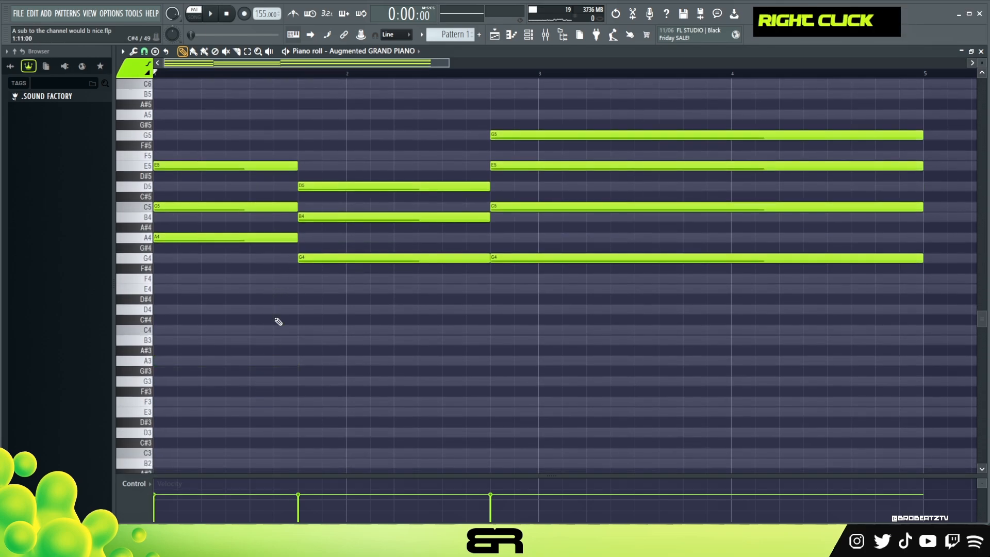
Step: Copy the first chord's A4 to F3 as its bass note, matching the chord's length
key(ctrl)
drag(230, 226, 213, 251)
drag(198, 239, 158, 281)
key(ctrl+Down)
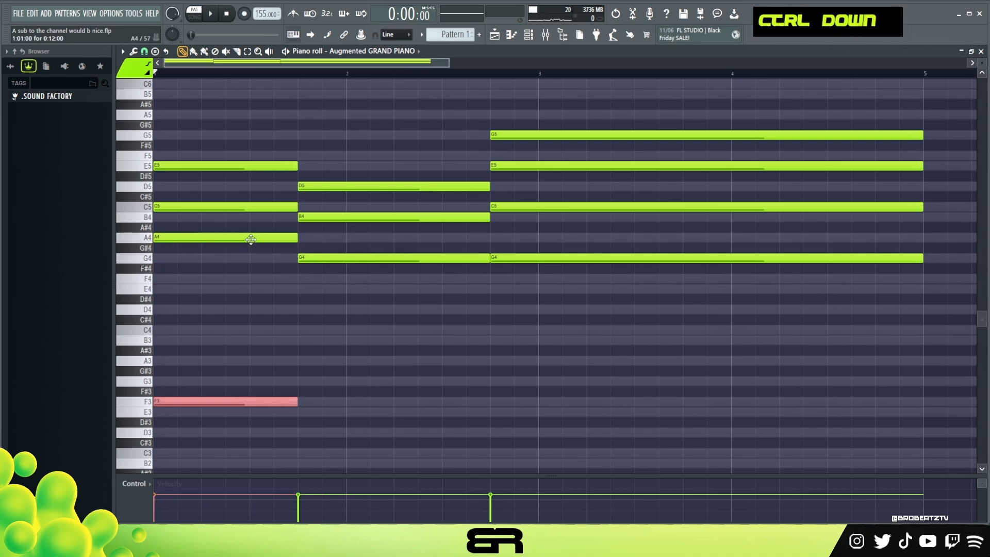
right_click(278, 248)
Step: Try a copy of the second chord's G4 as an E3 bass note and audition it
drag(354, 237, 317, 329)
shift+right_click(316, 330)
drag(320, 265, 325, 294)
key(ctrl+Down)
scroll(348, 314, down, 1)
key(space)
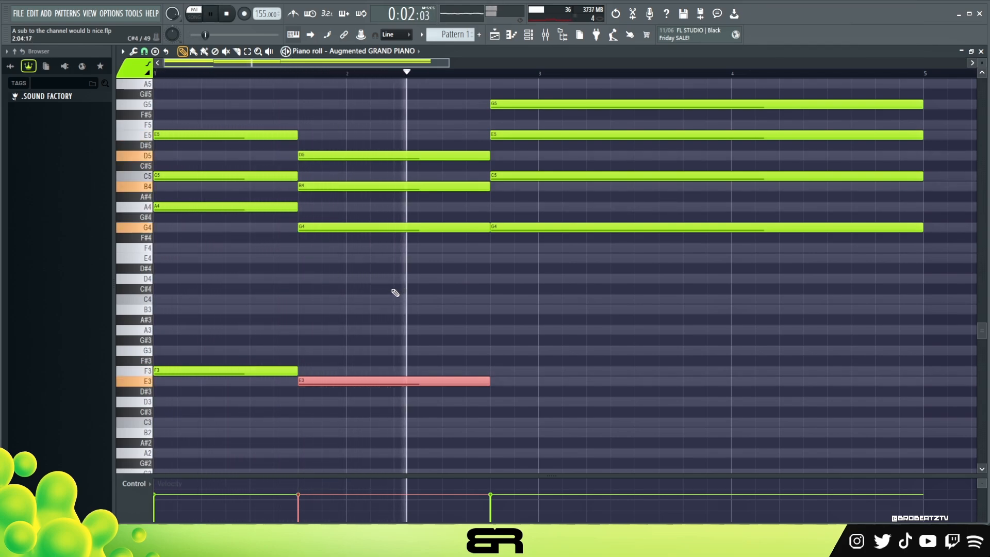
key(space)
key(ctrl+Up)
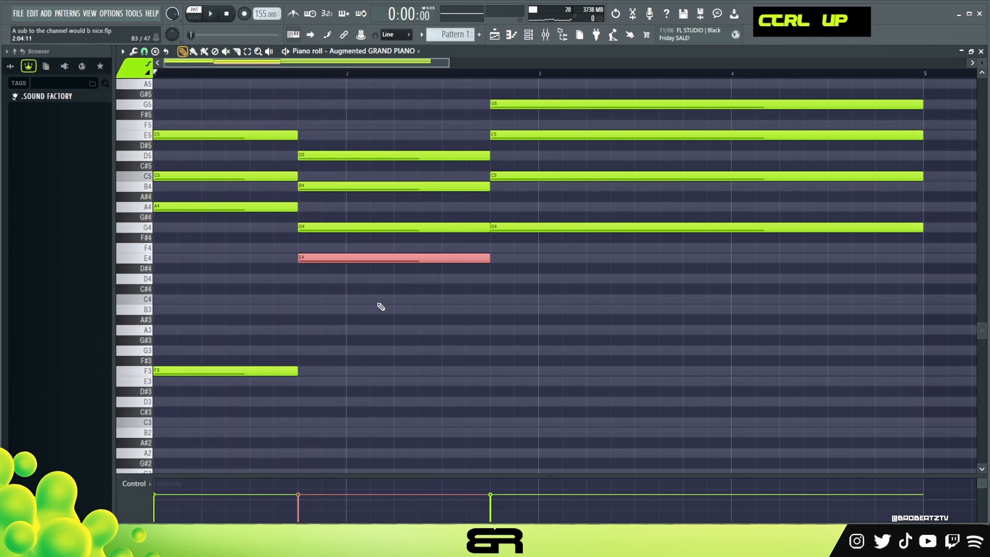
Step: Try C3 instead of E as the second chord's bass note and audition the progression
ctrl+click(320, 259)
drag(320, 259, 325, 301)
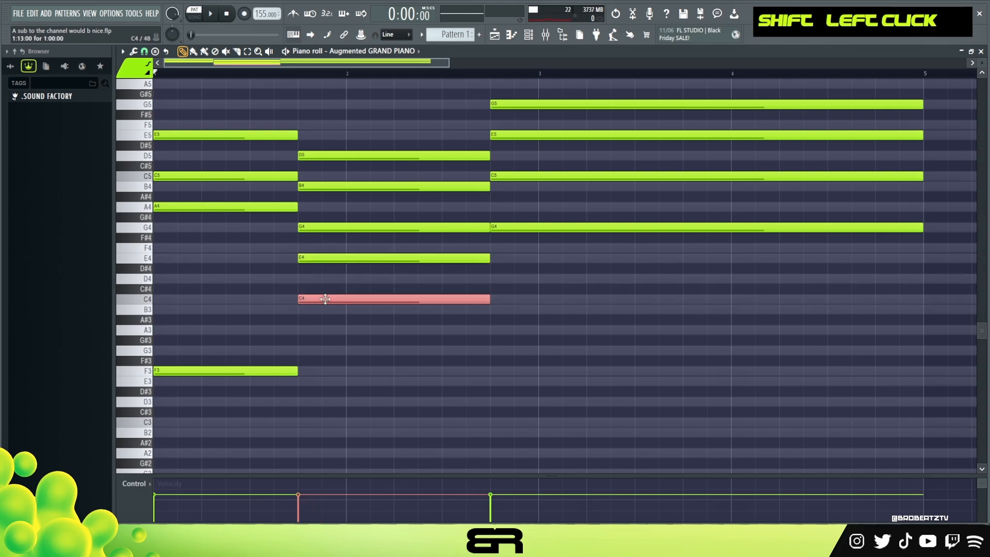
right_click(328, 259)
ctrl+click(335, 300)
key(ctrl+Down)
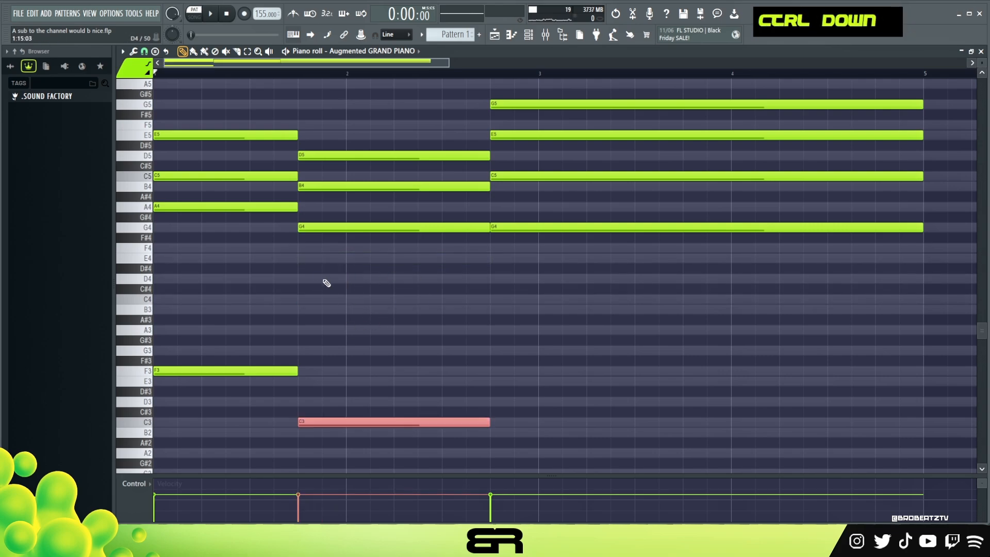
key(space)
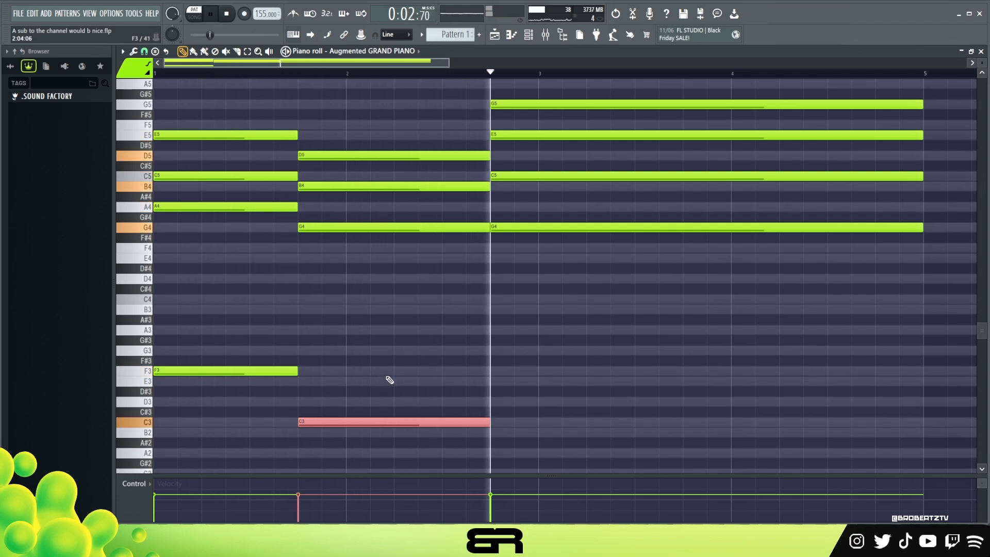
key(space)
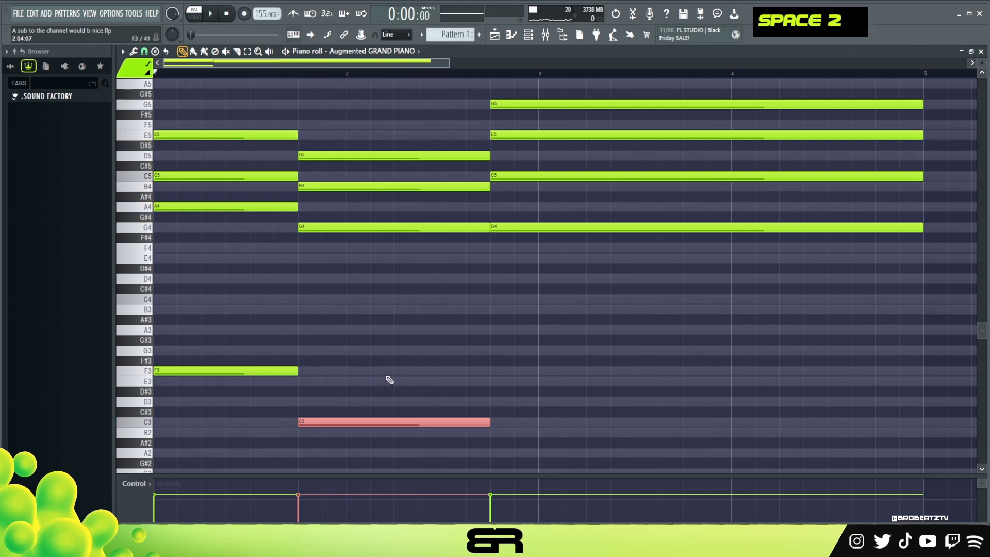
Step: Replace the second chord's C bass note with an A, auditioning it at A2 and A3
key(ctrl+Up)
ctrl+click(330, 300)
drag(321, 302, 333, 332)
right_click(356, 300)
key(ctrl+Down)
key(space)
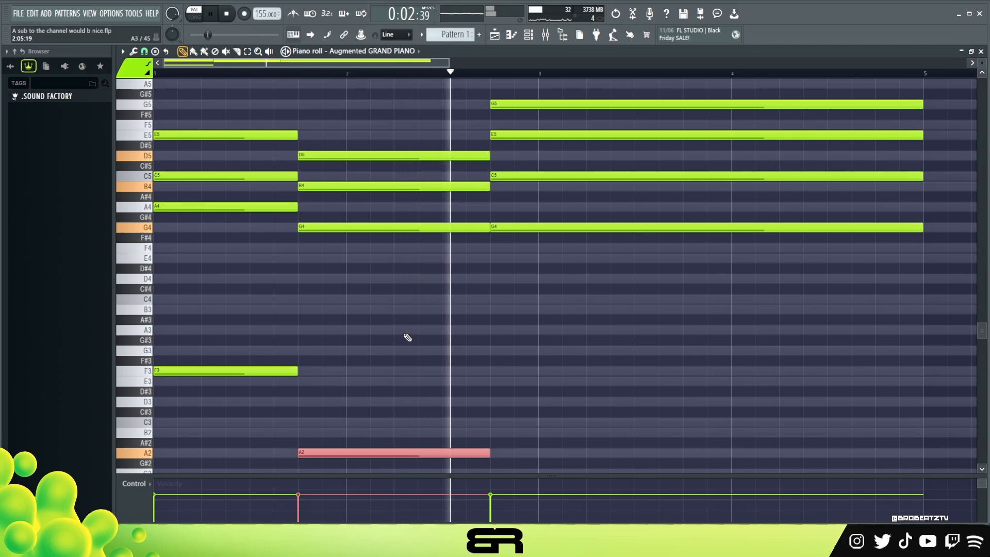
key(ctrl+space)
key(ctrl+Up)
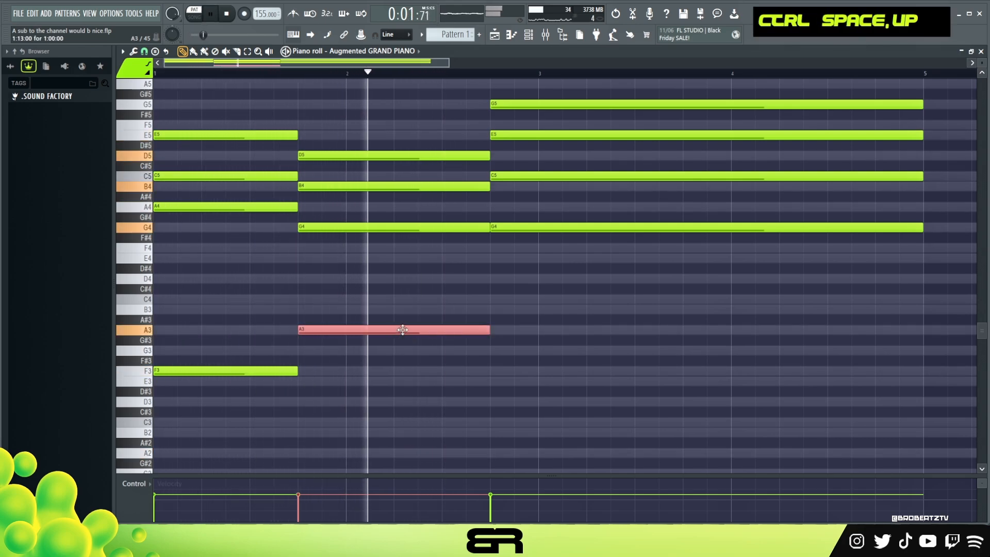
key(space)
Step: Lower the bass notes of the first two chords an octave to F2 and A2 and audition them
drag(420, 316, 154, 389)
key(ctrl+Down)
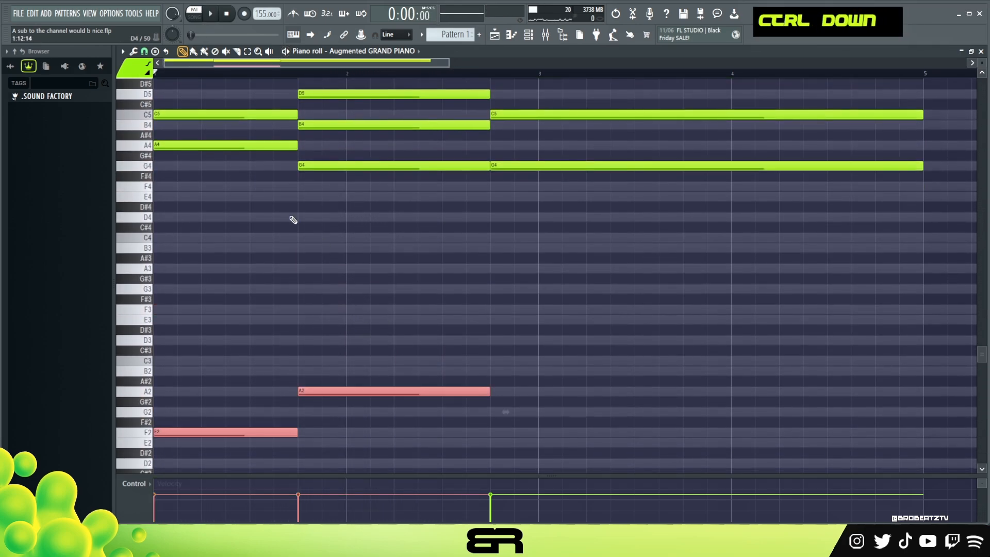
scroll(273, 148, up, 1)
key(space)
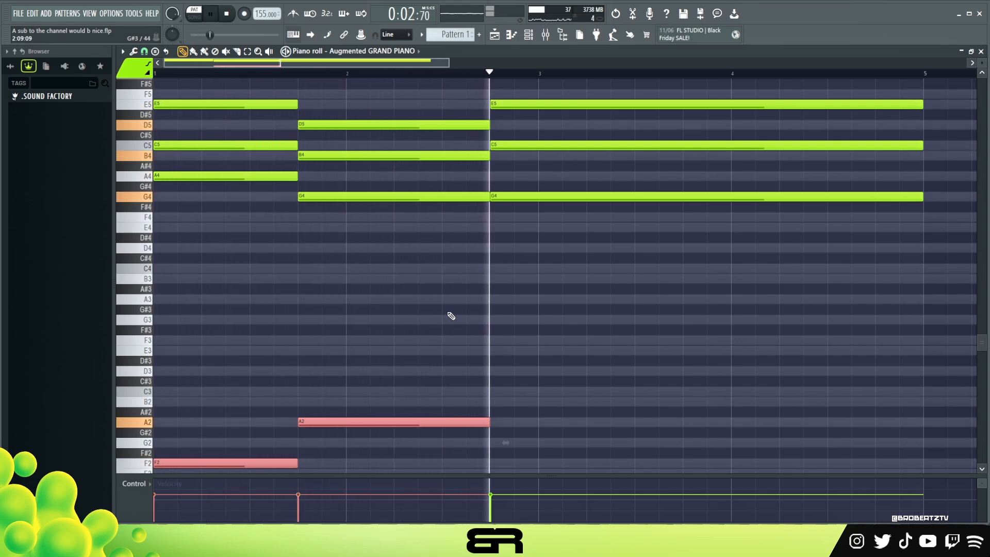
key(space)
Step: Try an extra E4 note below the second chord's G4, and remove it again
right_click(413, 276)
ctrl+click(342, 199)
drag(342, 199, 335, 220)
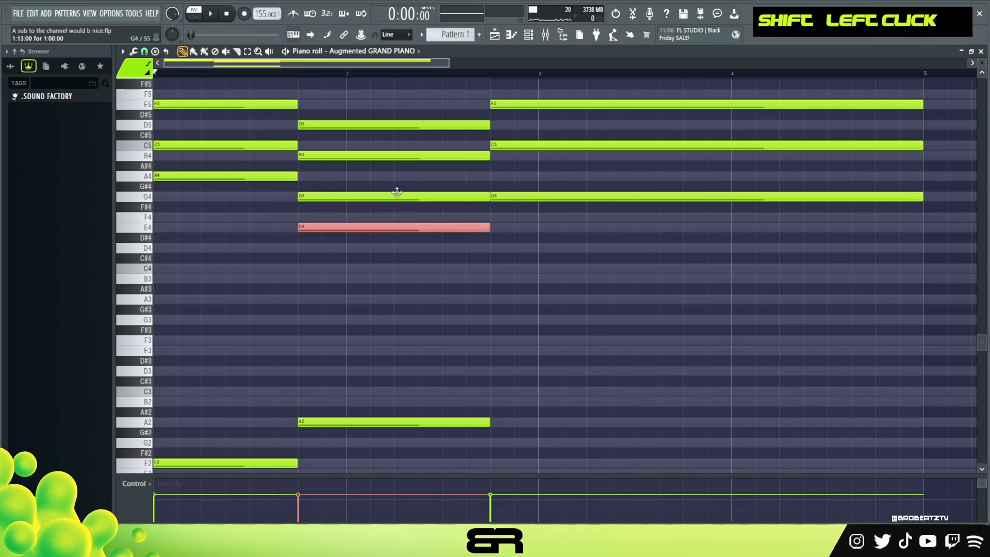
right_click(410, 293)
right_click(403, 226)
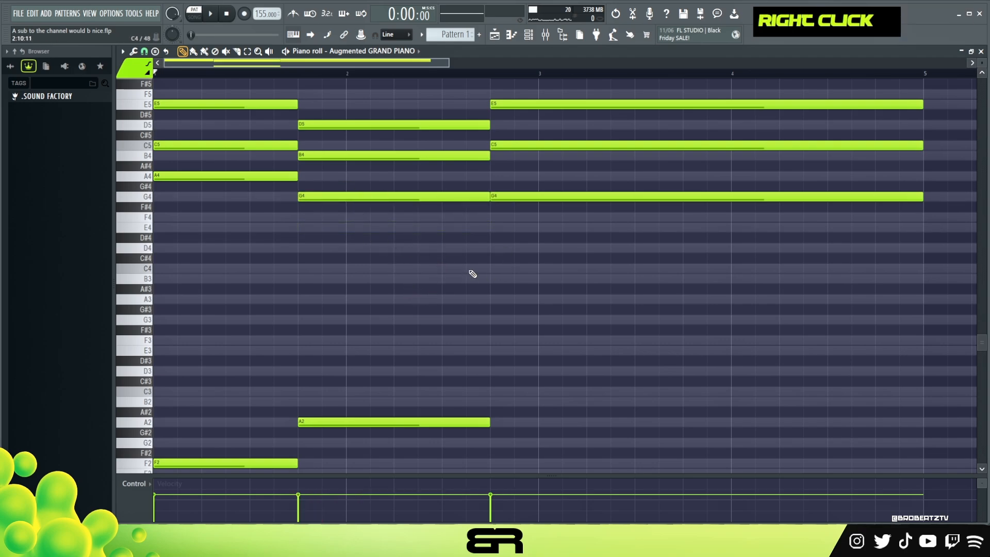
Step: Copy the third chord's G4 two octaves down to G2 as its bass note and audition the progression
scroll(981, 63, down, 1)
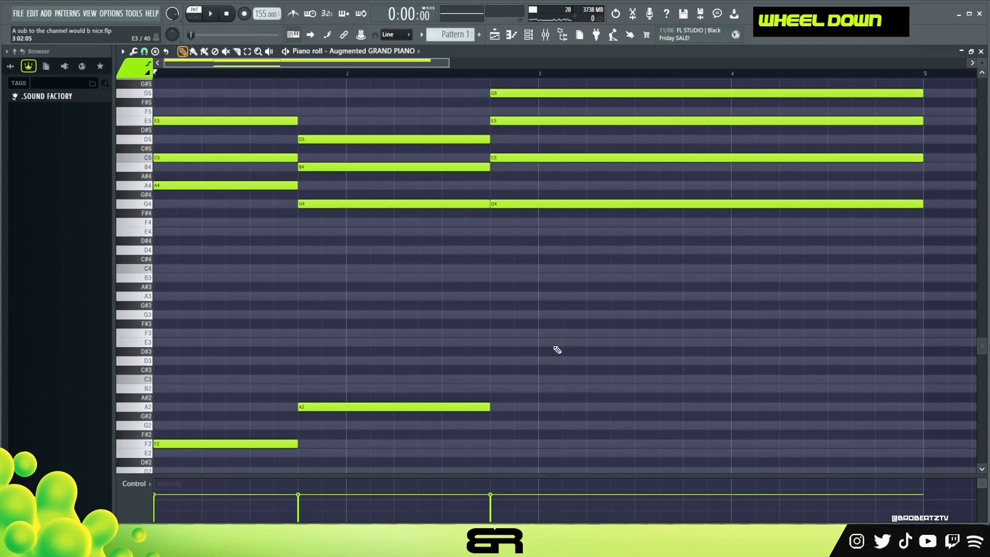
ctrl+click(515, 204)
shift+click(518, 204)
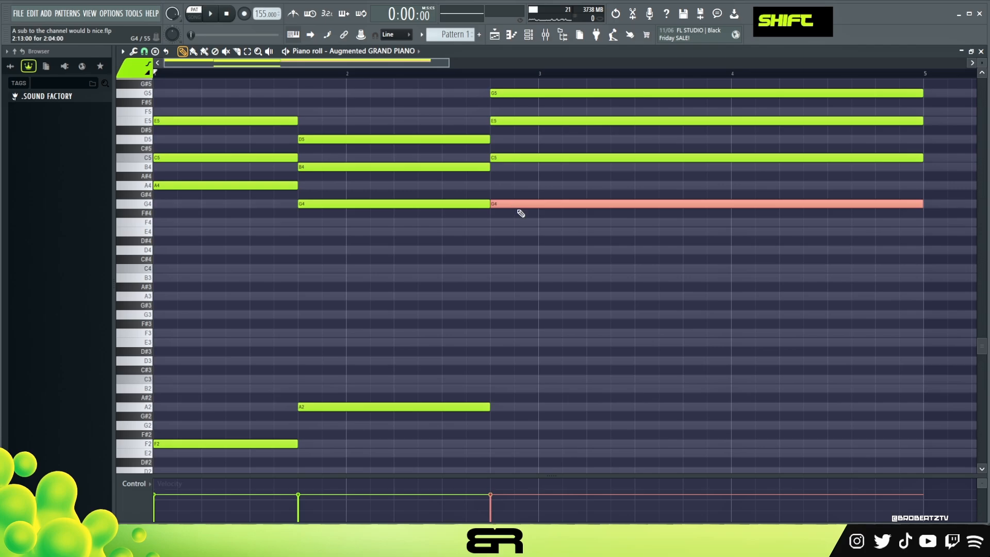
key(ctrl+Down)
key(space)
key(ctrl+Down)
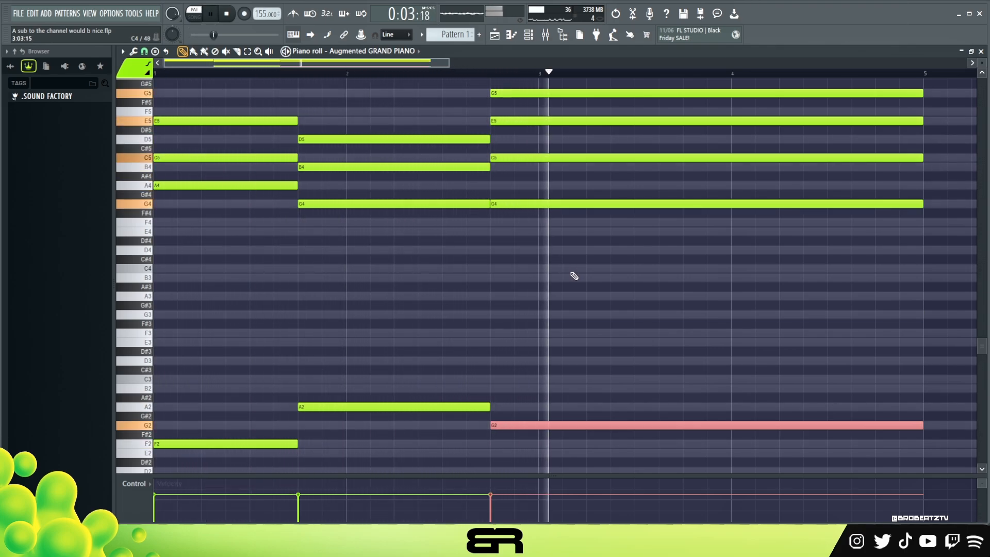
right_click(594, 296)
key(space)
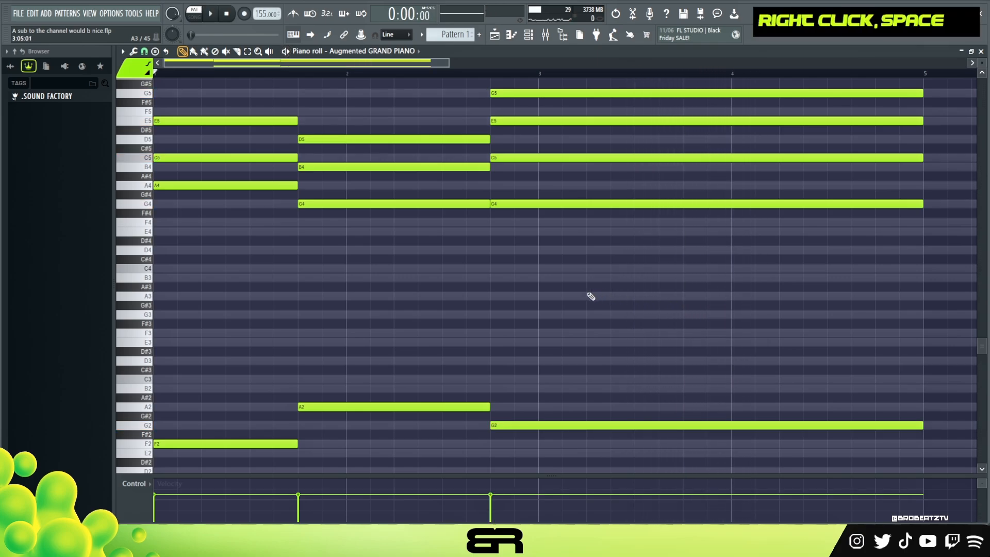
Step: Shorten the third chord's G2 bass note to end at bar 4
scroll(560, 281, down, 2)
scroll(560, 237, up, 2)
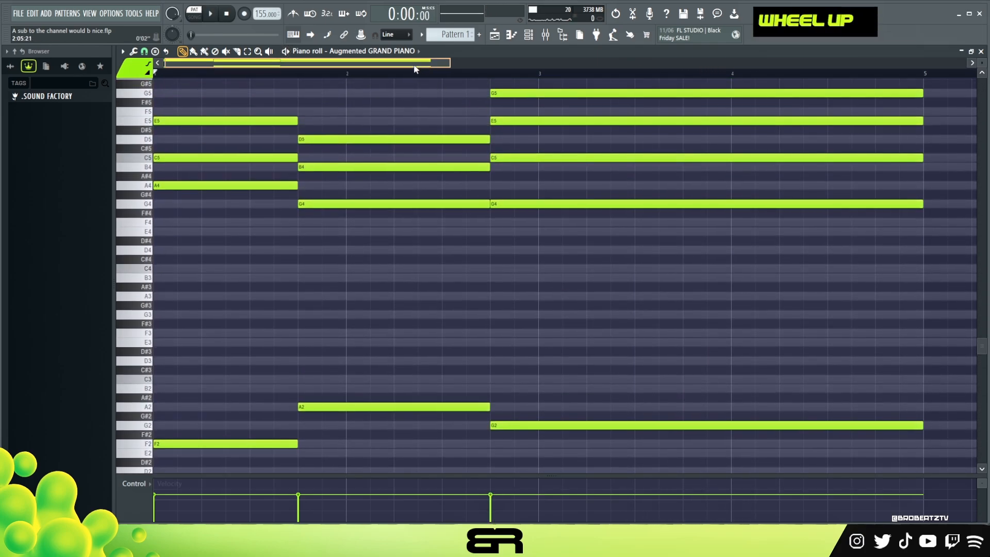
drag(412, 66, 462, 67)
drag(769, 424, 583, 426)
Step: Add a one-beat C3 bass note at bar 4, followed by a D3 that lasts until bar 5
ctrl+click(291, 408)
drag(255, 405, 691, 393)
shift+click(644, 399)
right_click(651, 396)
ctrl+click(614, 407)
drag(614, 407, 602, 381)
mouse_move(773, 382)
mouse_down()
mouse_move(631, 382)
mouse_move(778, 366)
mouse_up()
click(634, 361)
ctrl+right_click(648, 323)
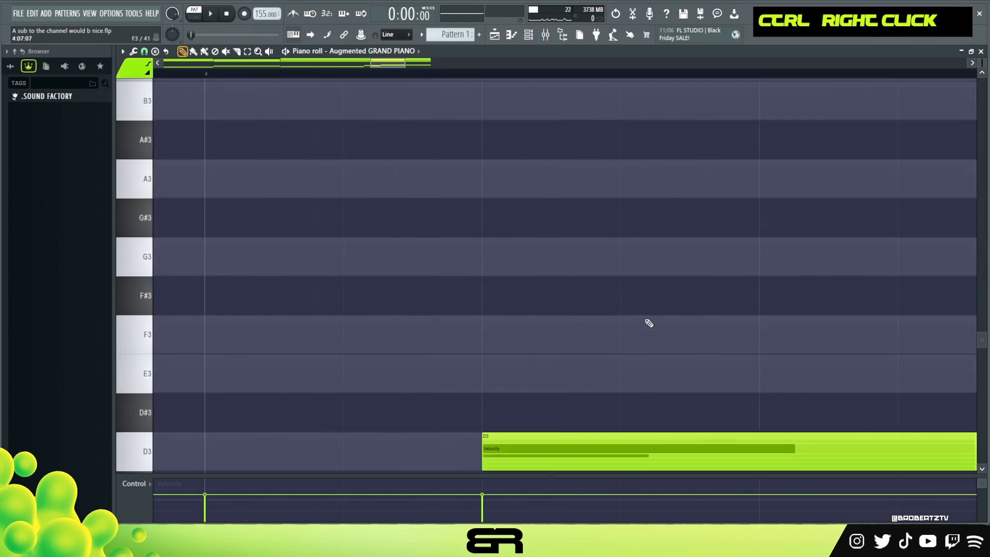
ctrl+right_click(639, 326)
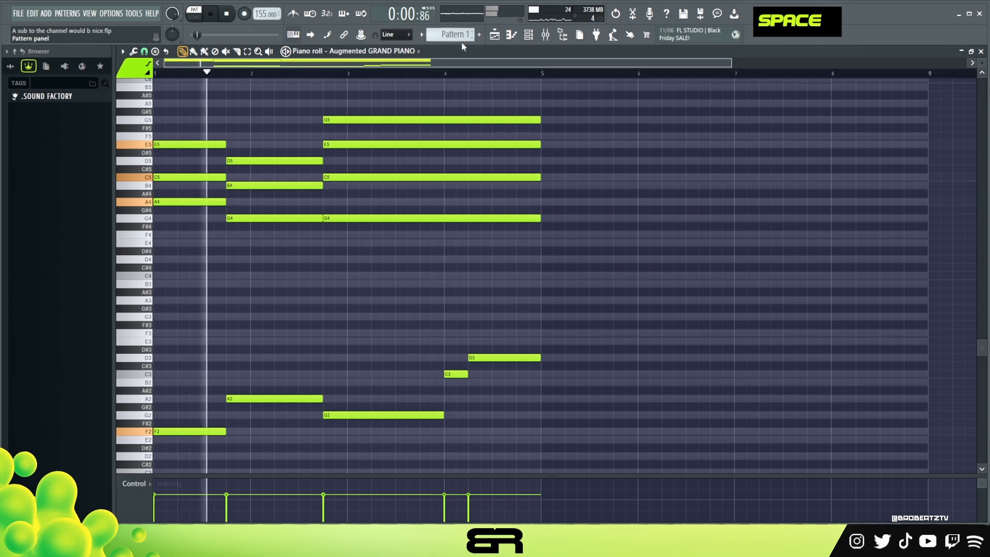
Step: Duplicate all chord and bass notes from bars 1–4 so the copy starts at bar 5
key(ctrl+a)
key(shift)
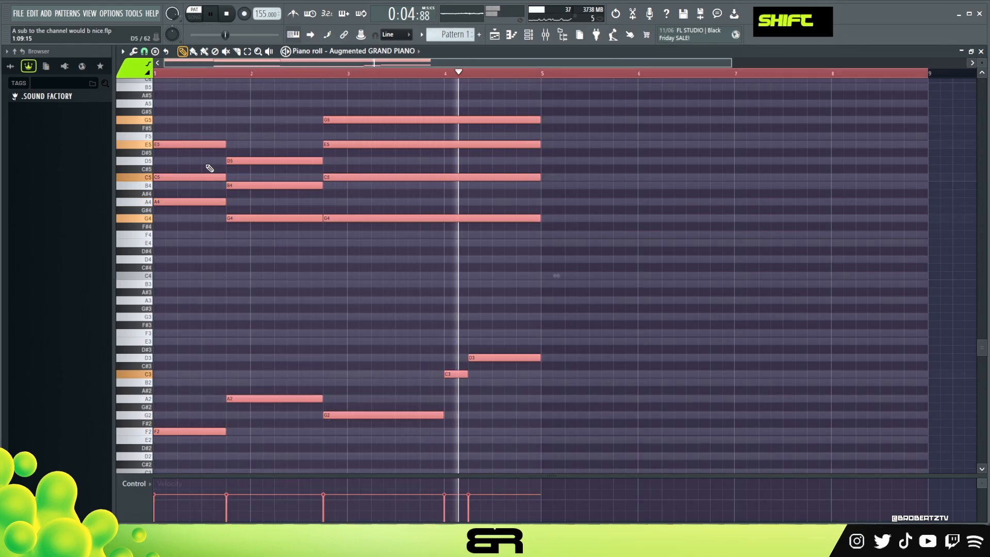
key(space)
mouse_move(166, 146)
mouse_down()
mouse_move(566, 150)
mouse_move(554, 150)
mouse_up()
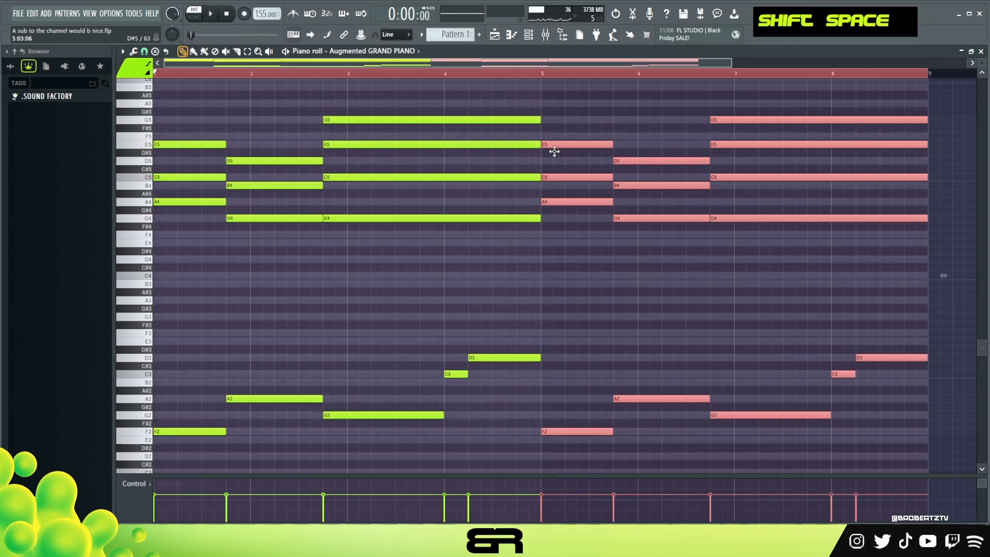
right_click(572, 123)
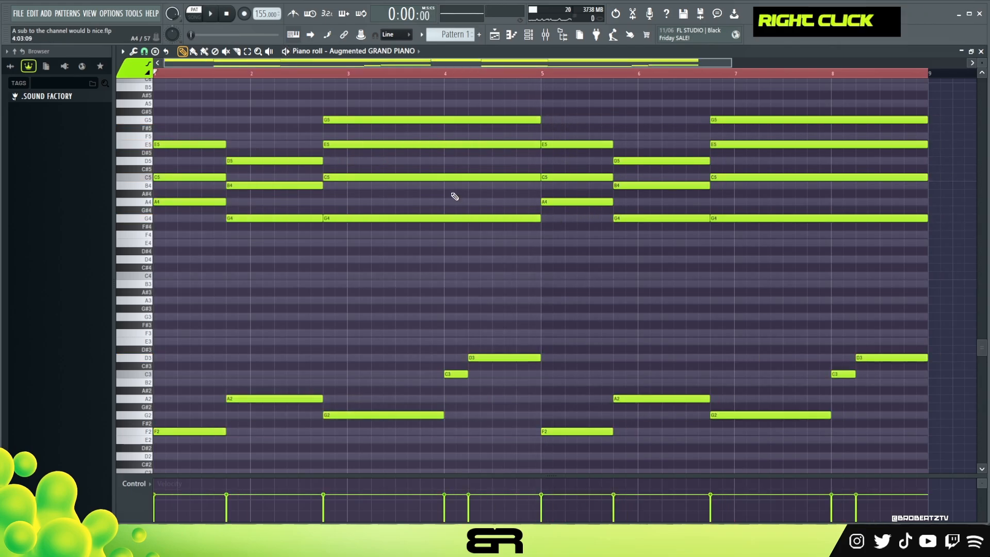
Step: Clear the time selection covering the doubled progression up to bar 9
scroll(508, 234, up, 1)
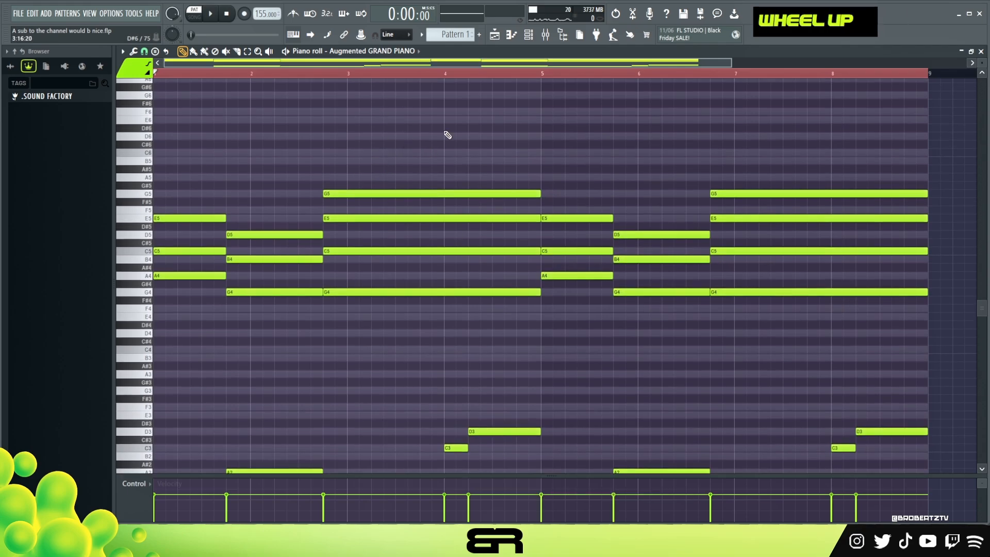
scroll(449, 135, down, 3)
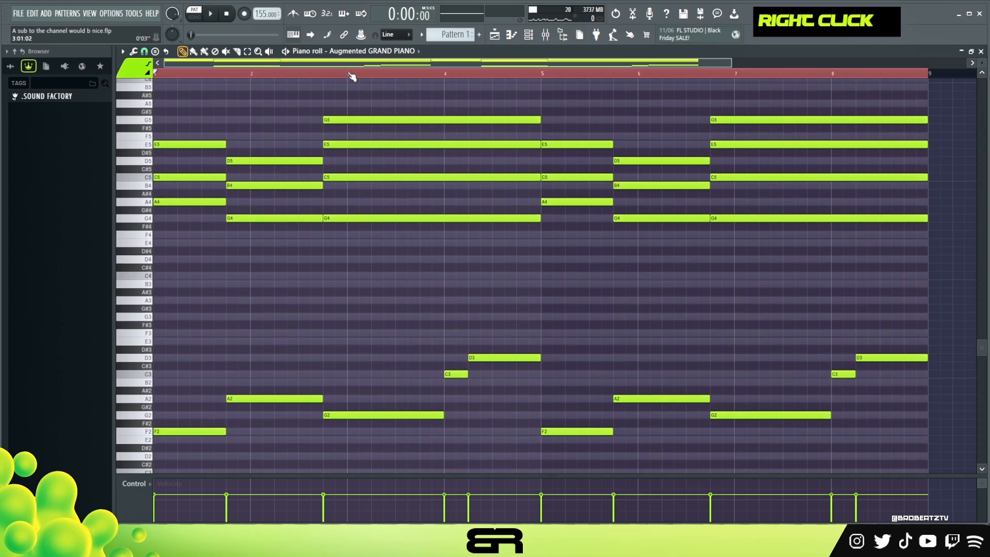
double_click(286, 74)
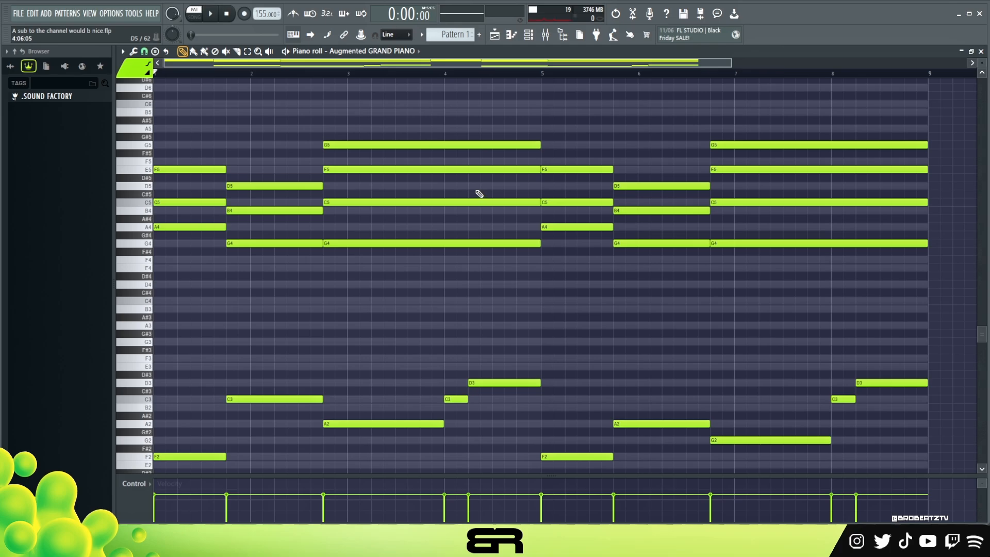
scroll(482, 189, down, 3)
mouse_move(251, 297)
mouse_down()
mouse_move(301, 342)
mouse_move(362, 366)
mouse_up()
drag(258, 169, 341, 256)
right_click(283, 194)
right_click(289, 227)
right_click(347, 251)
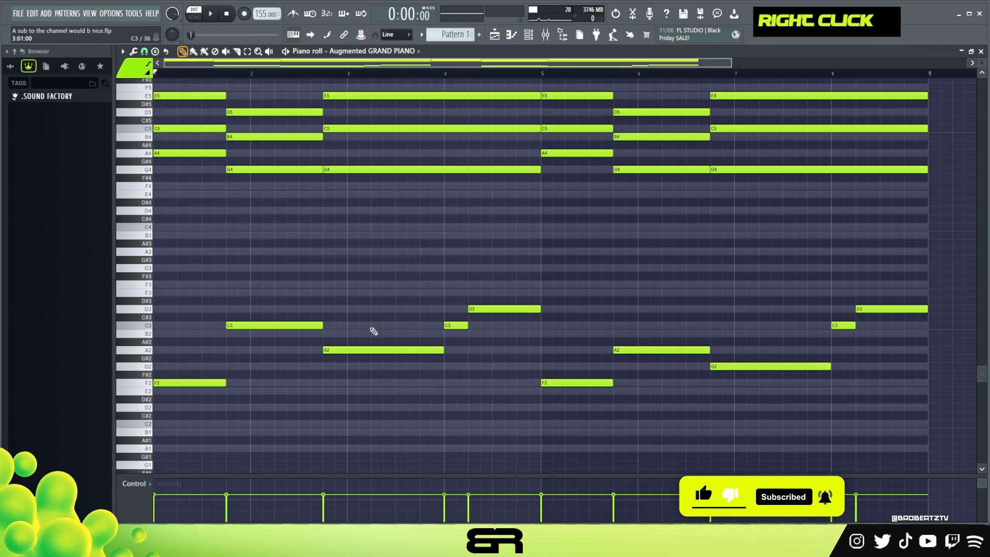
drag(552, 304, 420, 335)
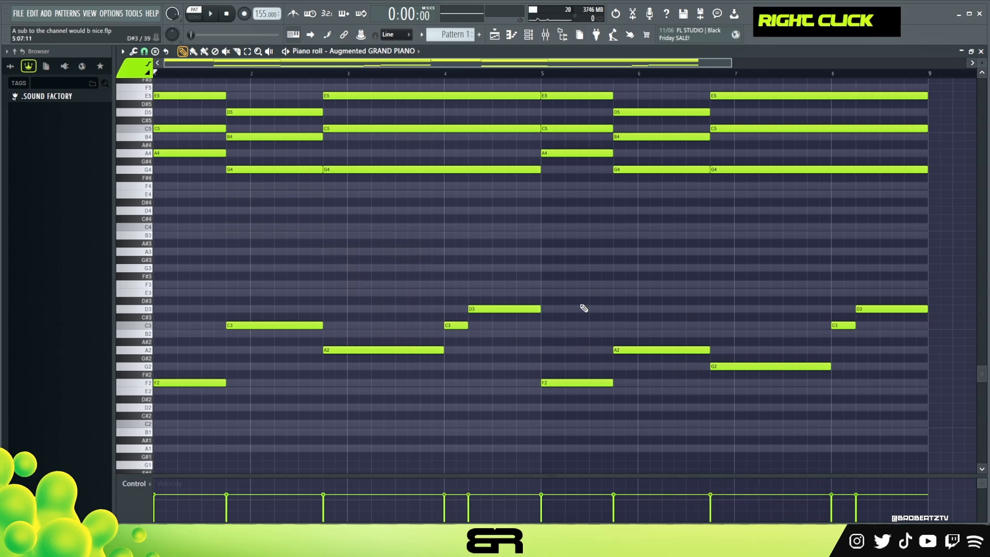
scroll(375, 305, up, 1)
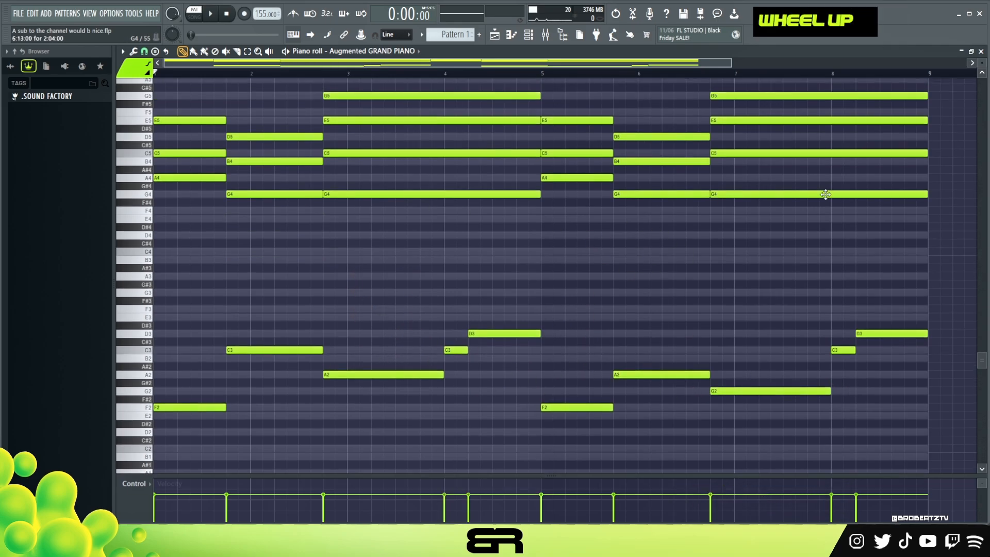
Step: Audition the chords and bass notes around the start of bar 5, and deselect all notes
scroll(309, 242, up, 1)
drag(624, 224, 424, 212)
scroll(361, 226, down, 1)
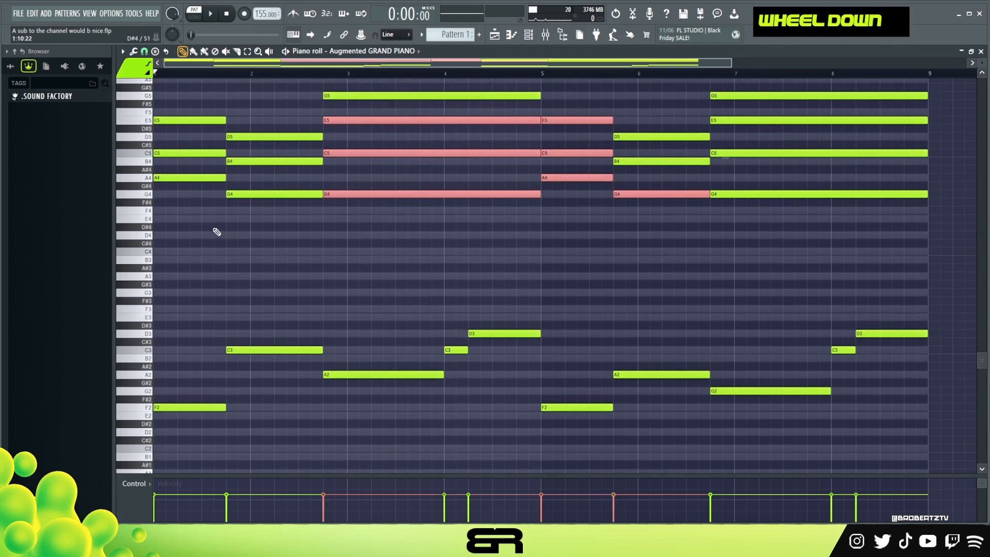
alt+right_click(216, 231)
alt+right_click(367, 239)
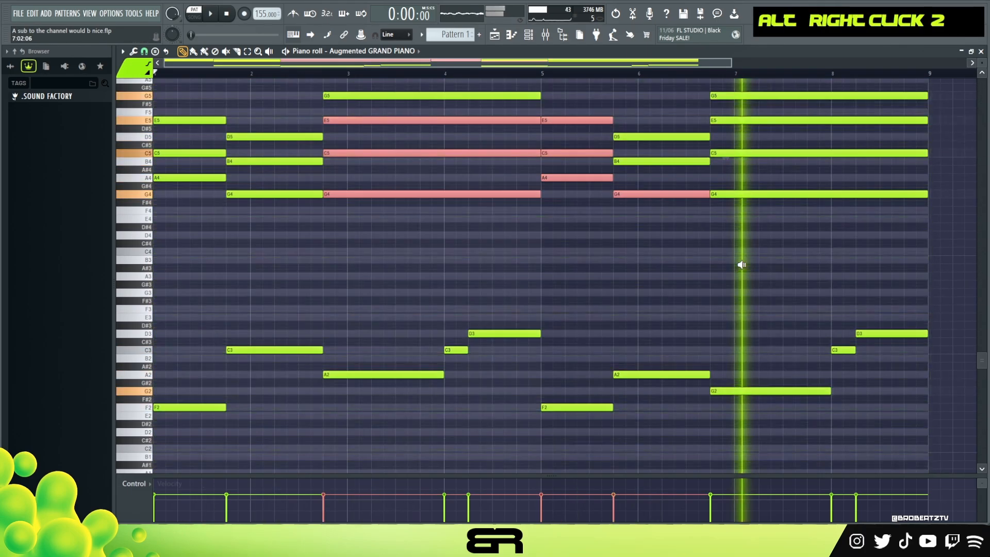
right_click(708, 281)
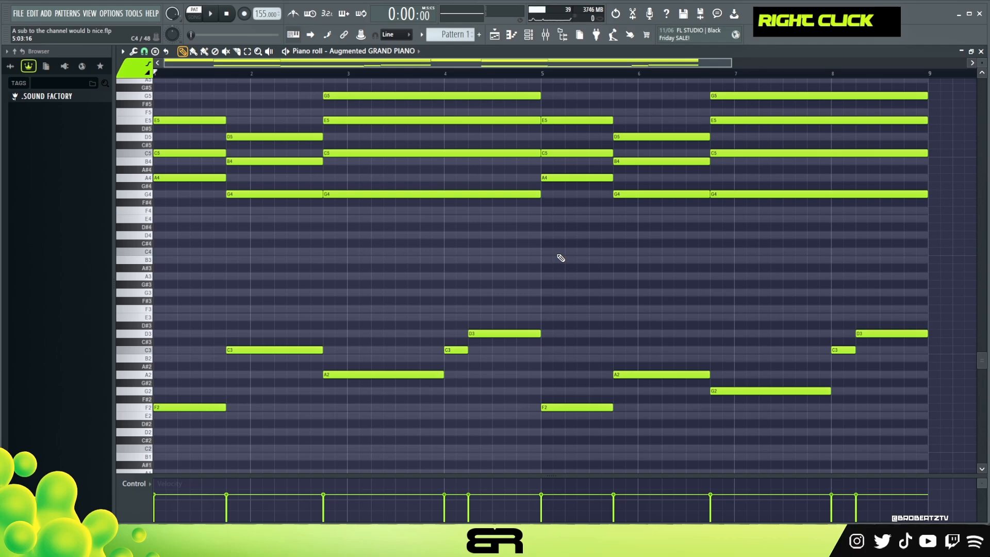
Step: Re-strike the C5 chord notes at bars 1 and 5 two beats in, with lower velocity and ending with the chord
scroll(316, 289, up, 3)
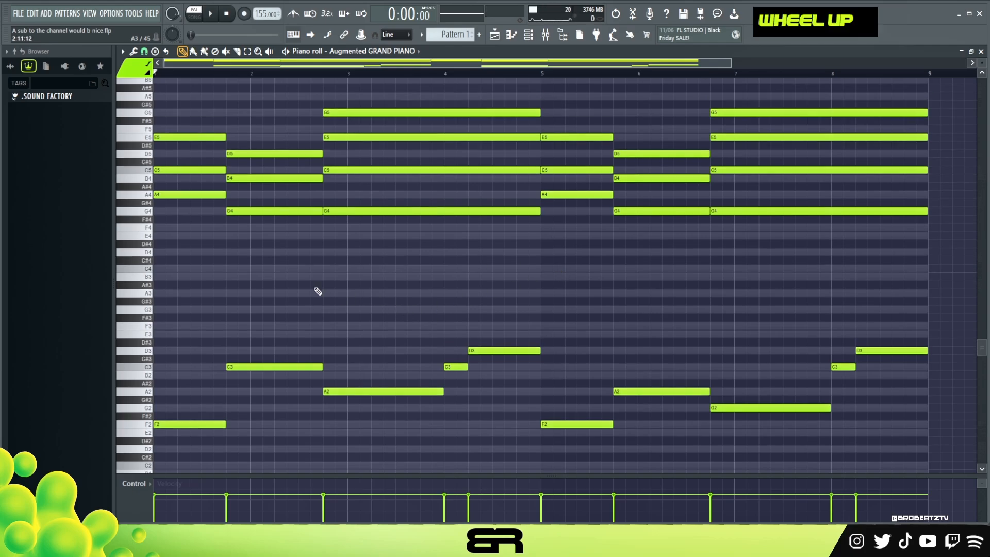
scroll(315, 293, down, 1)
scroll(316, 293, up, 1)
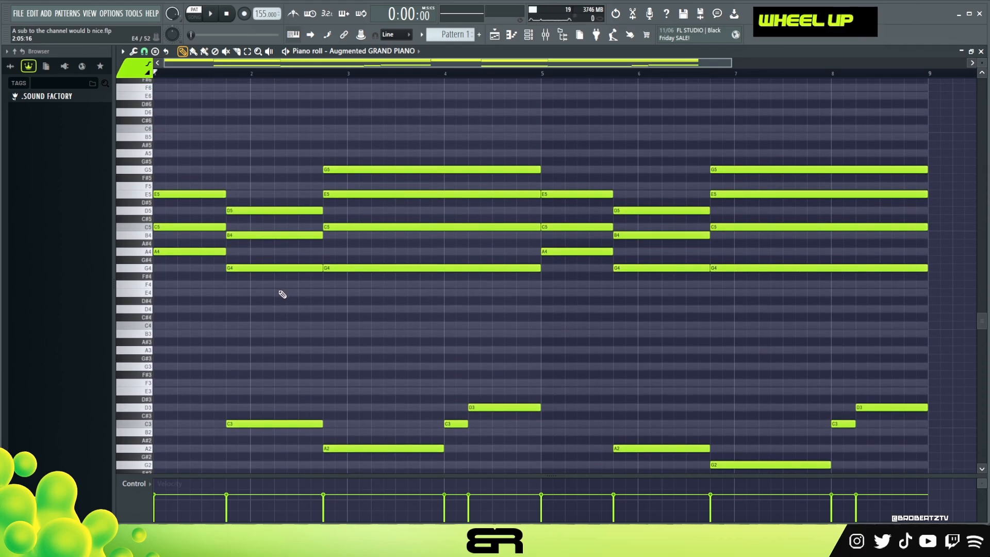
ctrl+click(567, 228)
ctrl+shift+click(189, 227)
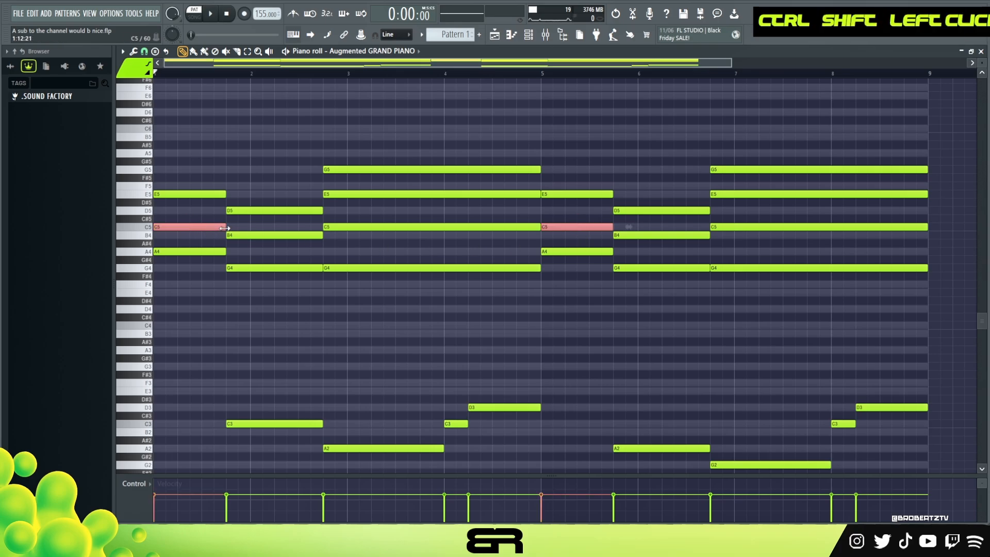
shift+drag(176, 229, 224, 228)
scroll(237, 223, up, 1)
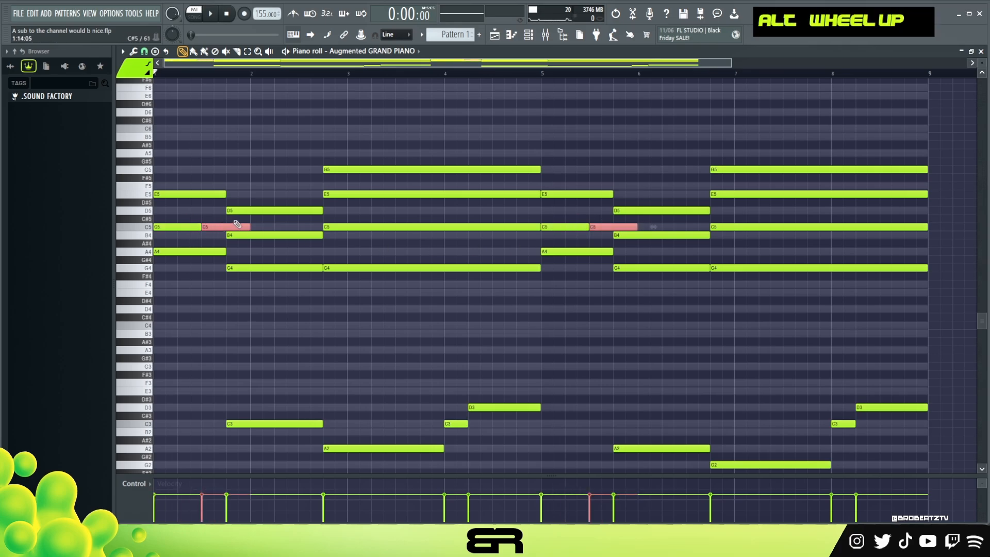
scroll(236, 223, down, 3)
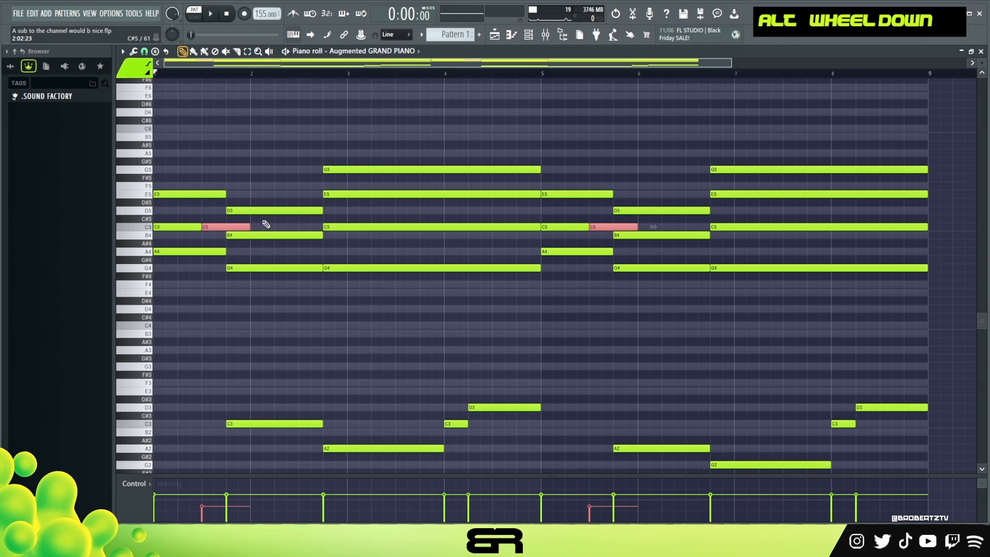
right_click(244, 221)
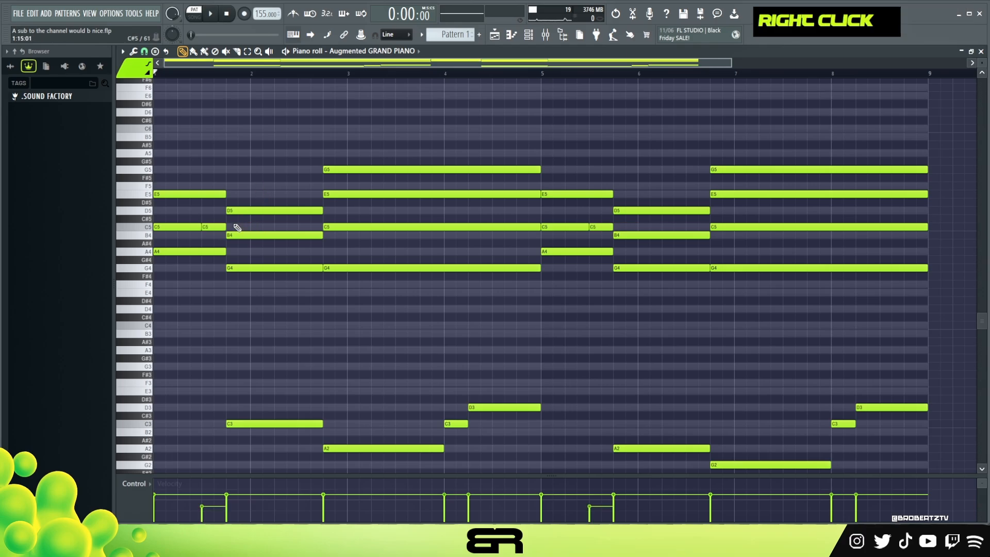
Step: Play back the progression from the start to hear the re-struck C5 notes, and leave all notes deselected
key(space)
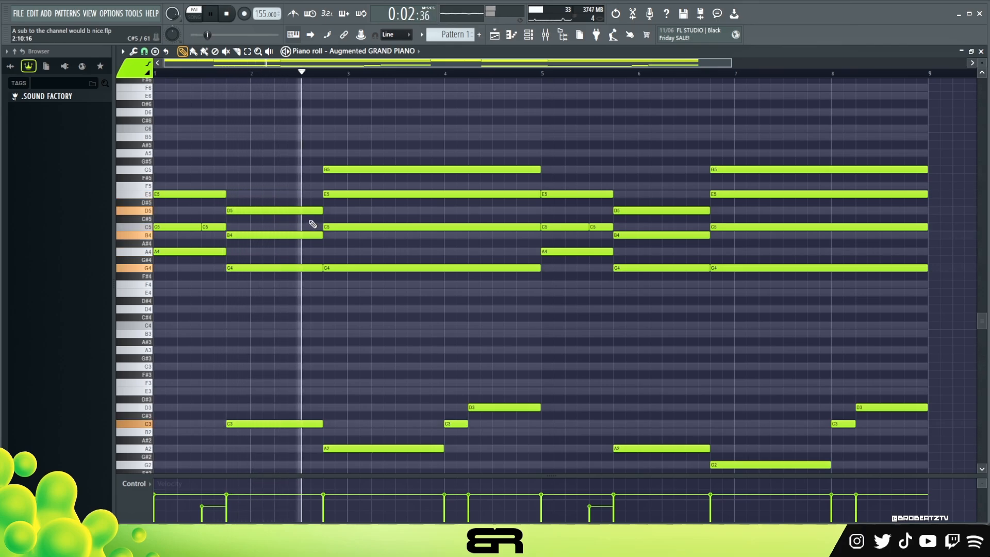
key(space)
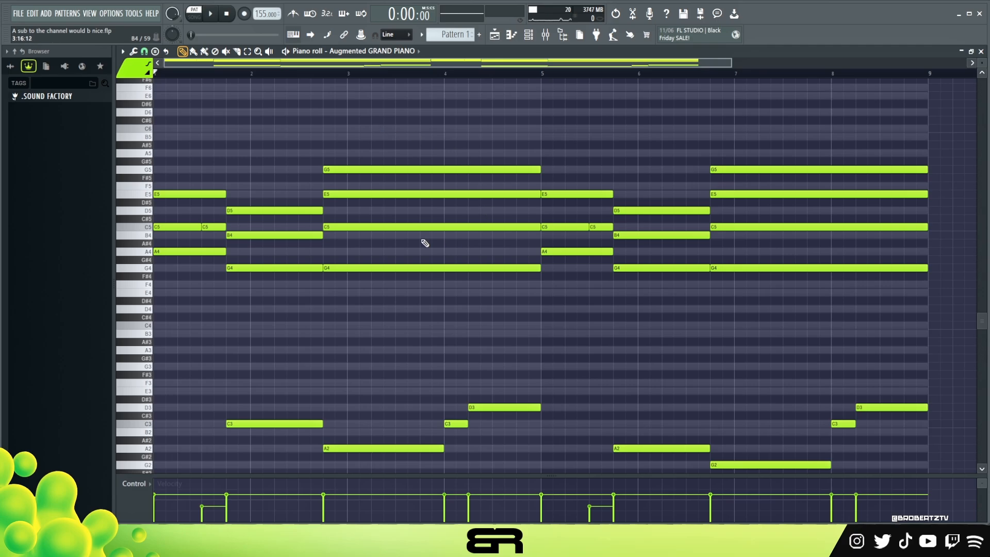
drag(603, 207, 626, 237)
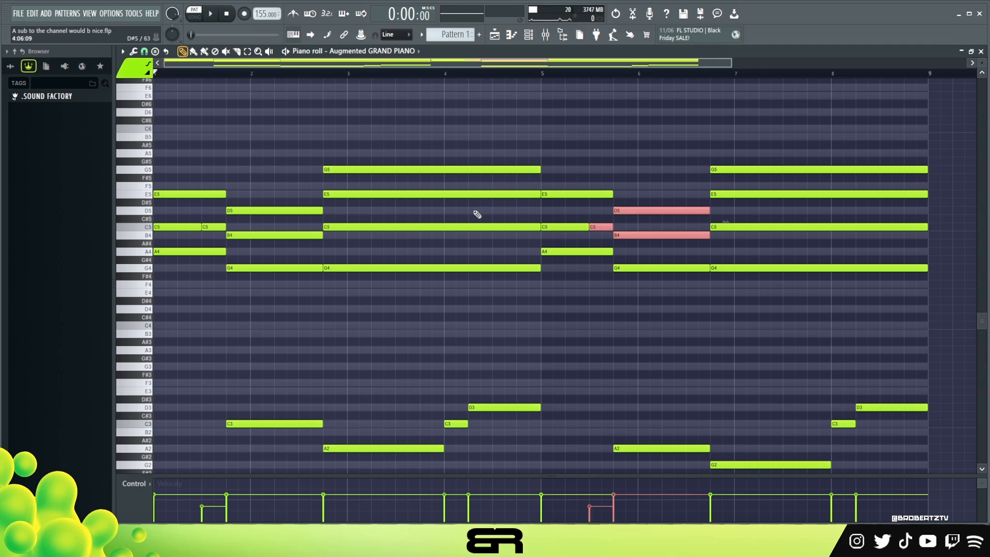
right_click(458, 306)
Step: Add a short G6 note above the start of the long chord that begins before bar 3
scroll(454, 307, up, 5)
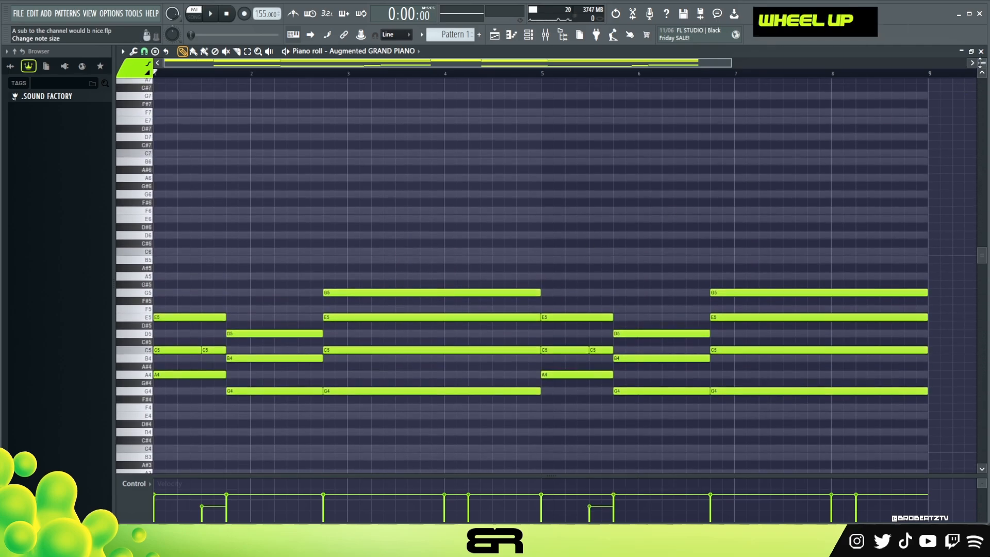
scroll(446, 229, down, 4)
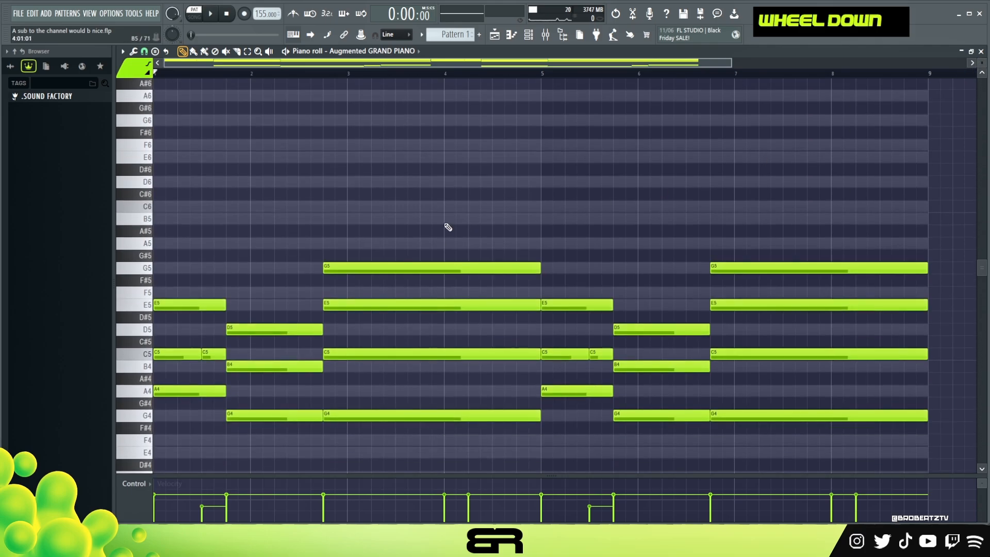
drag(730, 63, 550, 63)
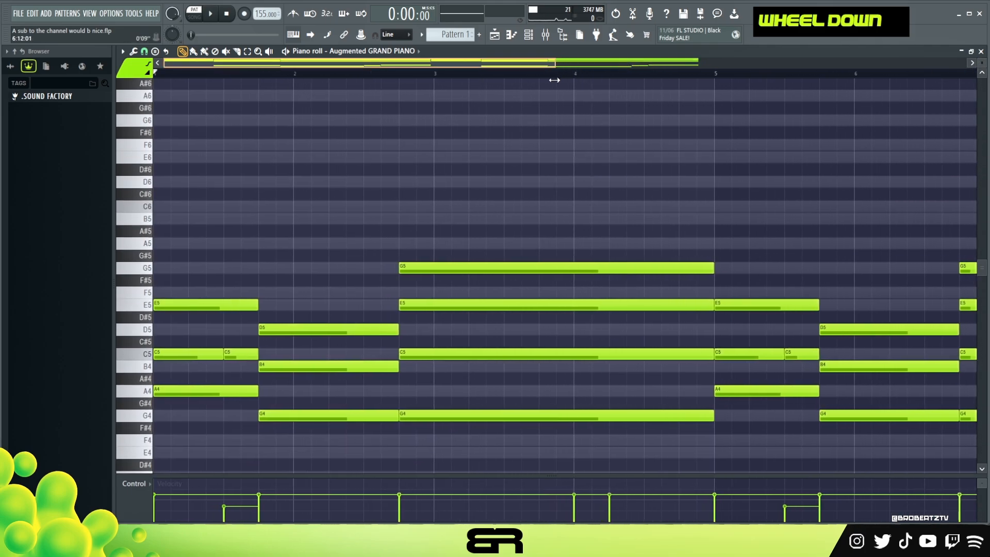
ctrl+click(446, 263)
mouse_move(454, 265)
mouse_down()
mouse_move(493, 265)
mouse_move(454, 265)
mouse_up()
key(ctrl+Up)
key(shift+Left)
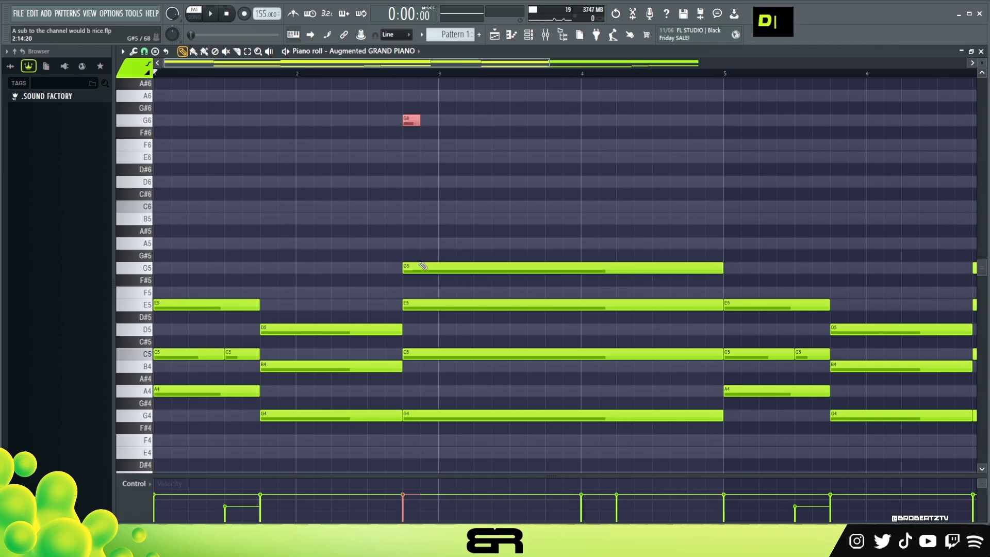
Step: Move the G6 note to step 3 of bar 3 and shorten it, auditioning from the middle of bar 2
scroll(564, 139, up, 2)
scroll(536, 78, up, 2)
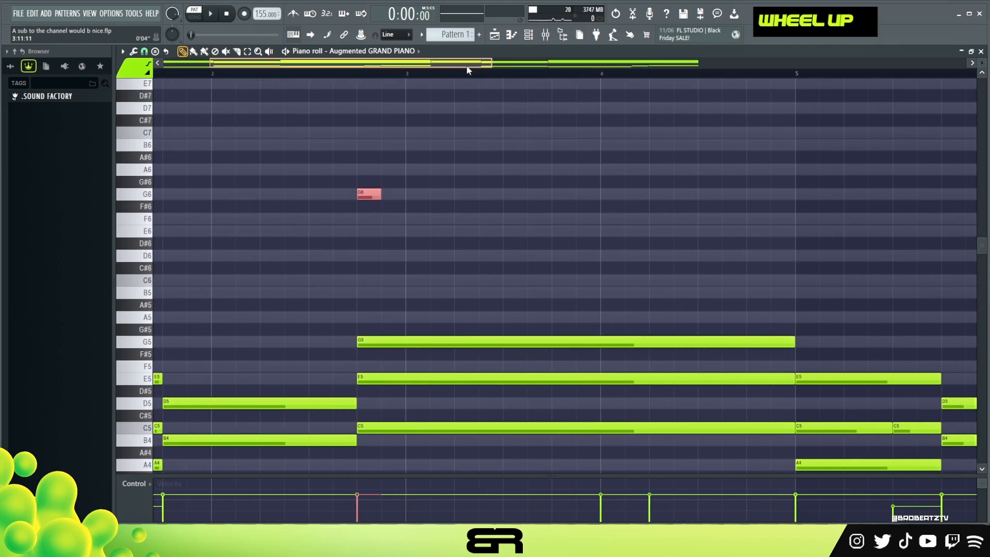
drag(468, 64, 444, 64)
click(346, 73)
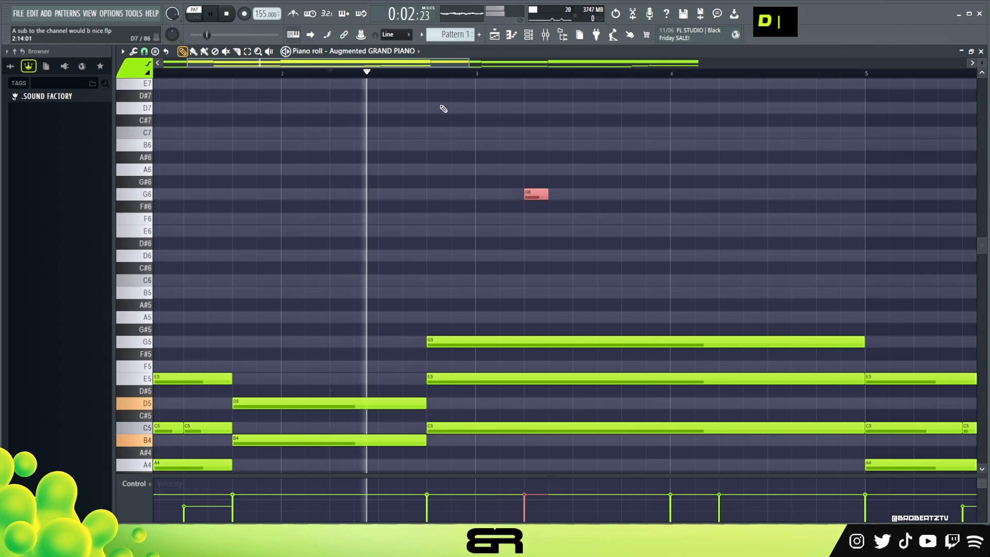
drag(539, 195, 505, 198)
key(space)
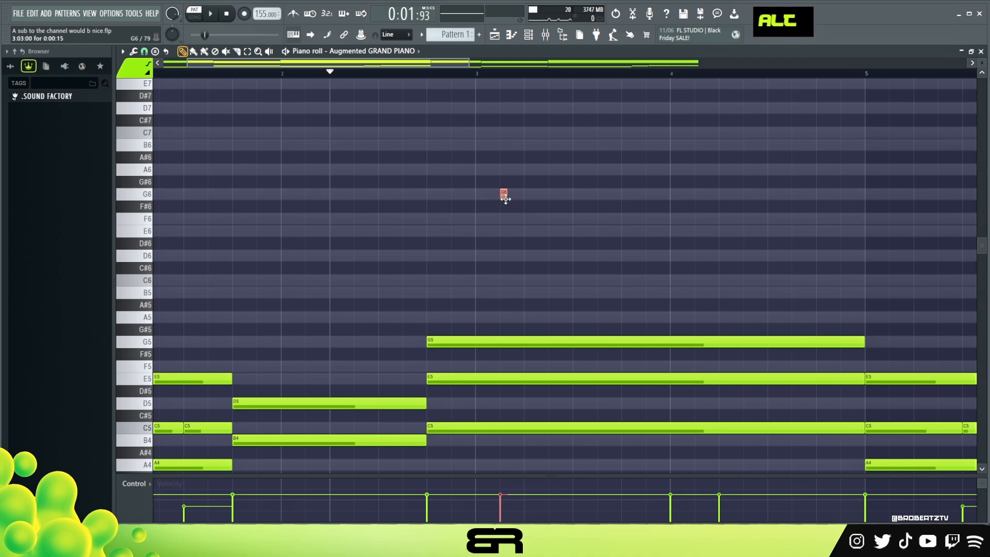
Step: Add an equally short A6 note at step 5 of bar 3 and audition it after the G6
click(525, 173)
key(space)
drag(540, 171, 536, 186)
scroll(536, 186, up, 5)
alt+right_click(601, 199)
key(space)
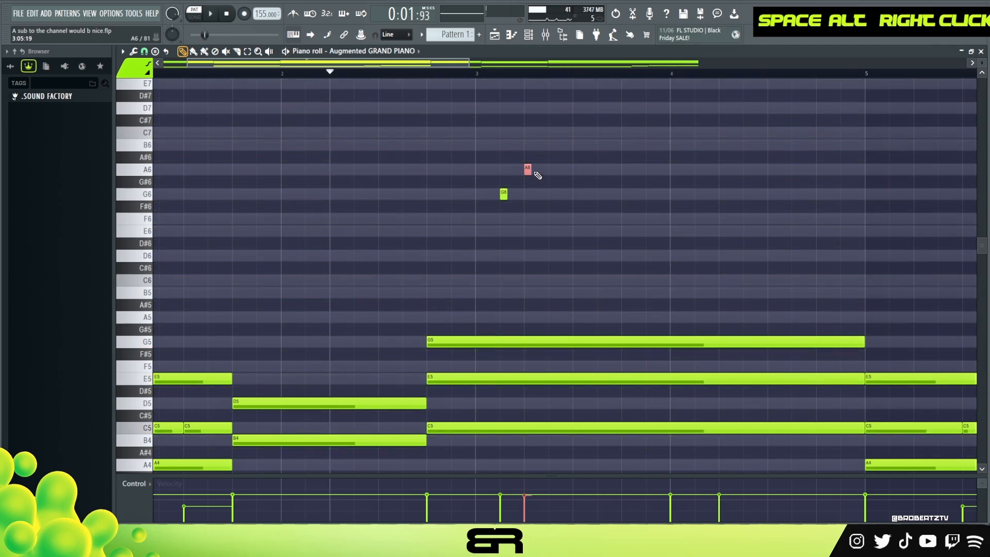
Step: Add a B6 note just after the start of the A6 in bar 3, lasting about three steps
alt+click(530, 145)
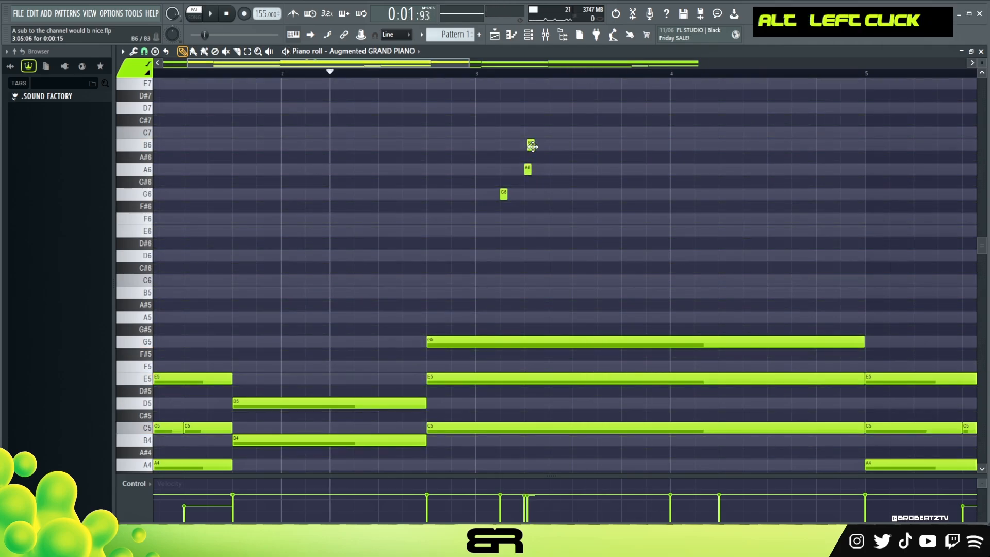
right_click(531, 146)
mouse_move(541, 146)
mouse_down()
mouse_move(551, 169)
mouse_move(564, 132)
mouse_move(566, 148)
mouse_move(530, 138)
mouse_up()
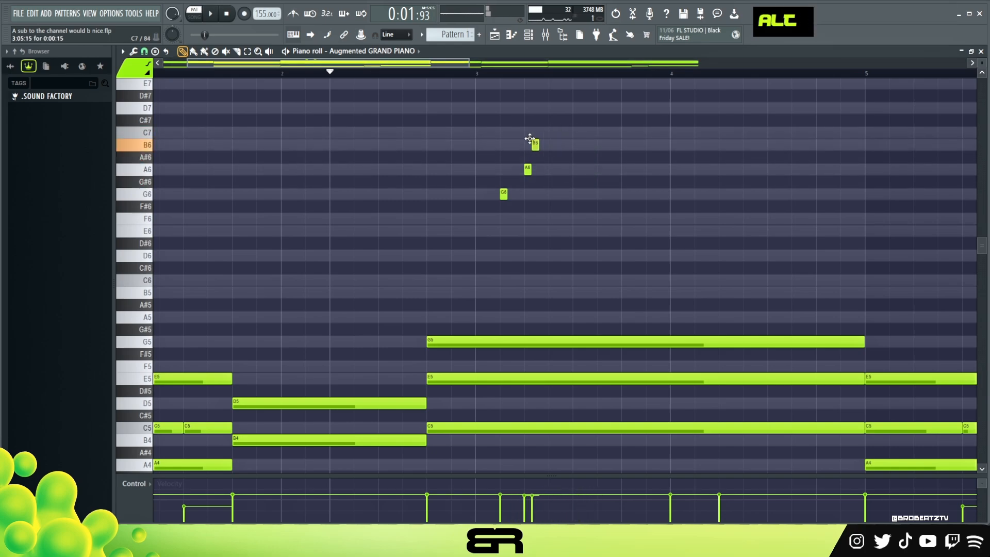
drag(536, 145, 570, 144)
Step: Set the grid snap to 1/4 beat and add a short A6 note at step 8 of bar 3
click(144, 52)
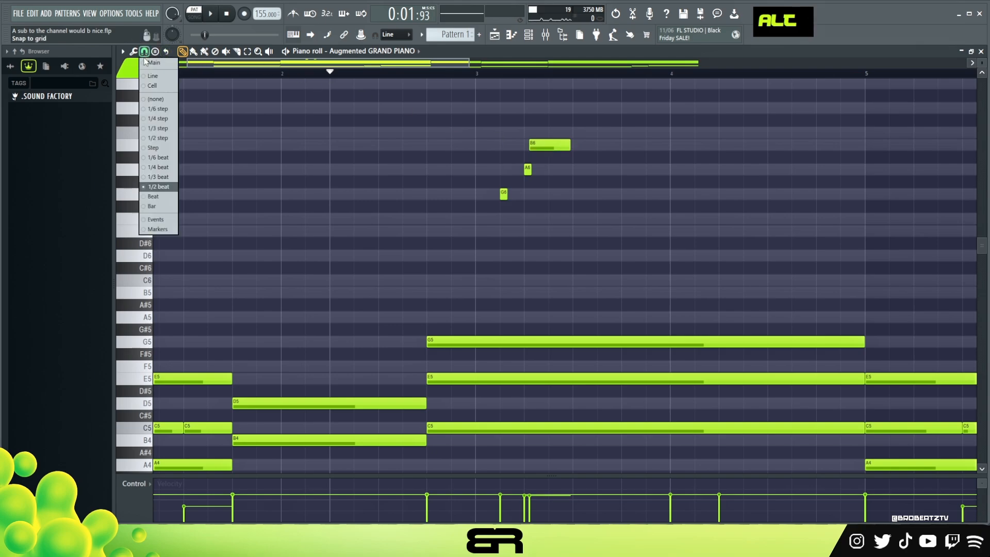
click(156, 168)
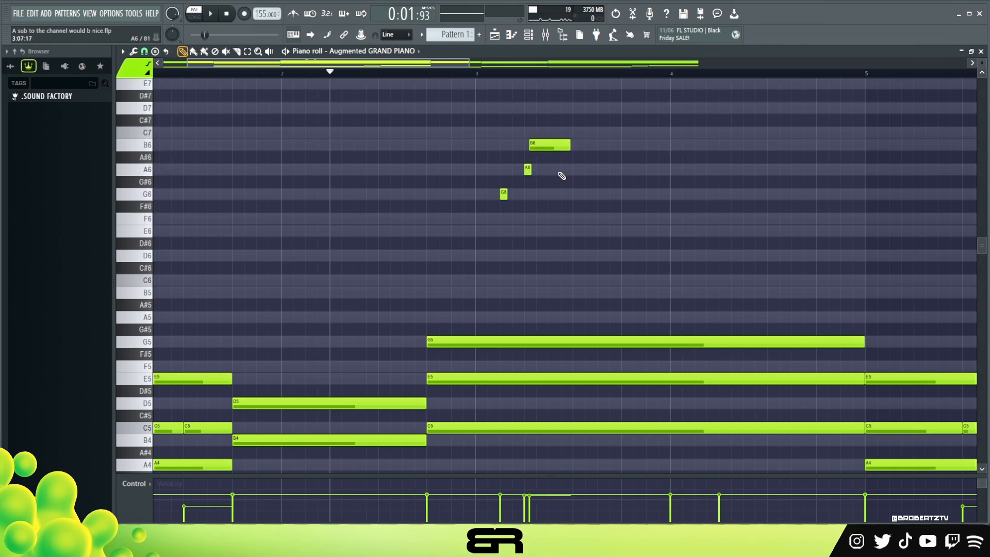
double_click(574, 169)
drag(568, 165, 570, 164)
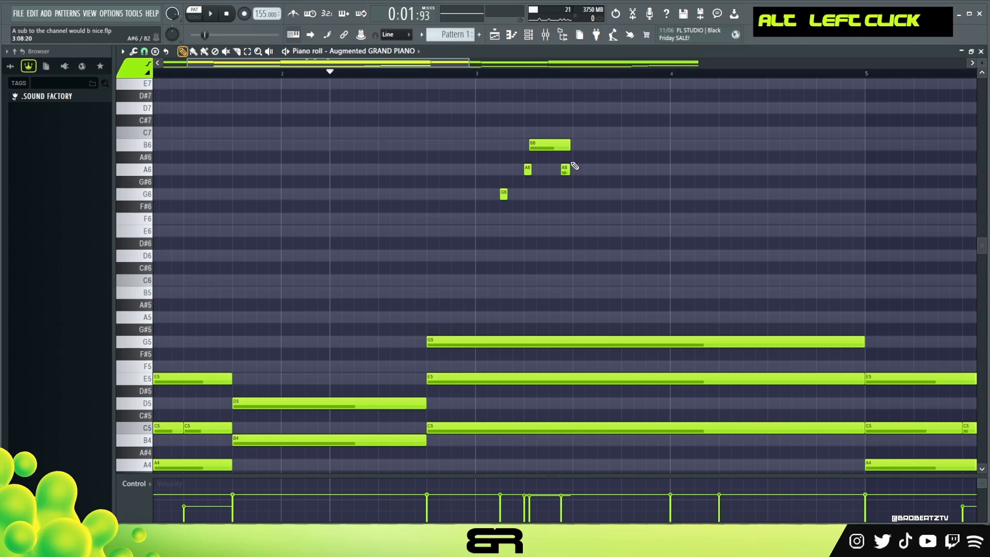
Step: Add a G6 of about two steps at step 9 of bar 3 and a short E6 at step 11, then audition them
click(575, 195)
drag(487, 191, 607, 218)
ctrl+click(578, 198)
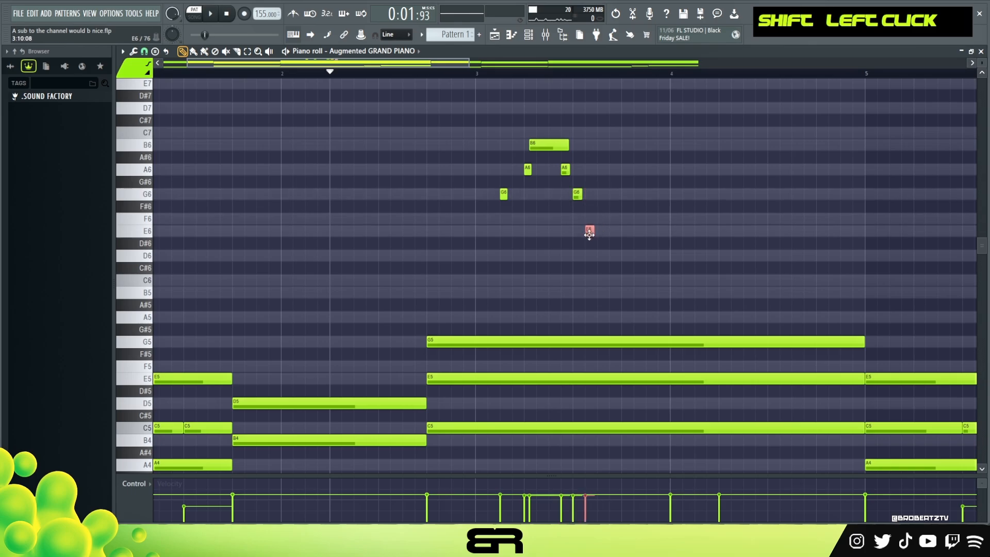
right_click(591, 204)
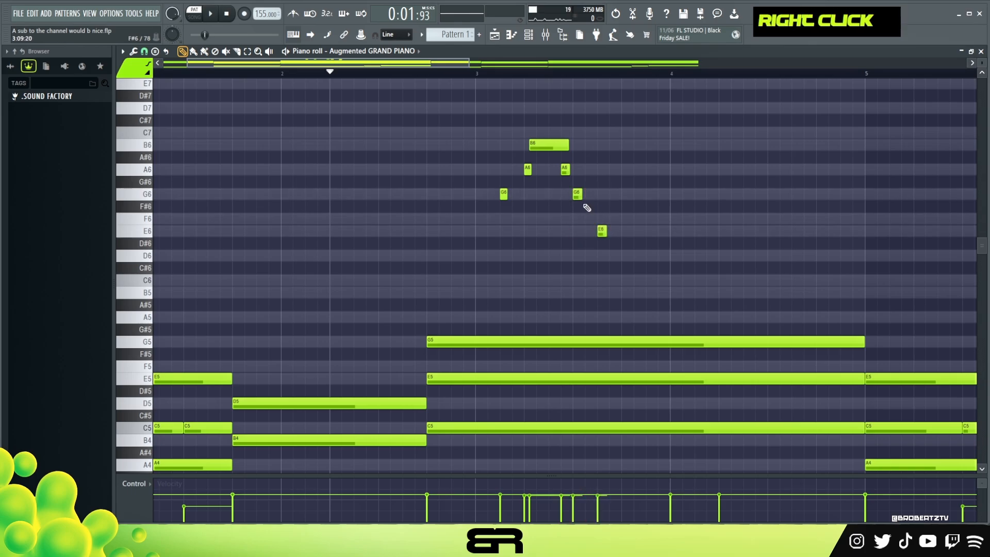
drag(581, 195, 598, 195)
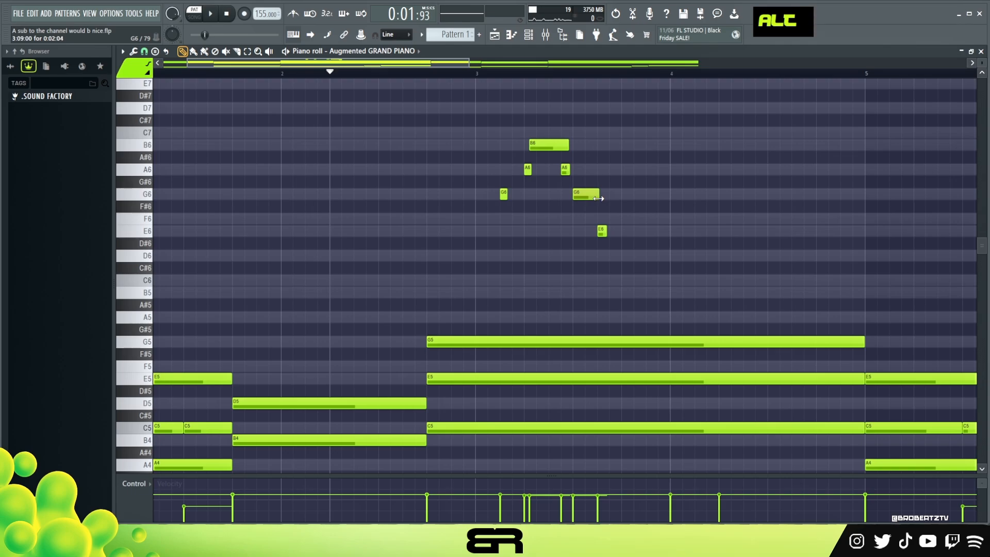
key(space)
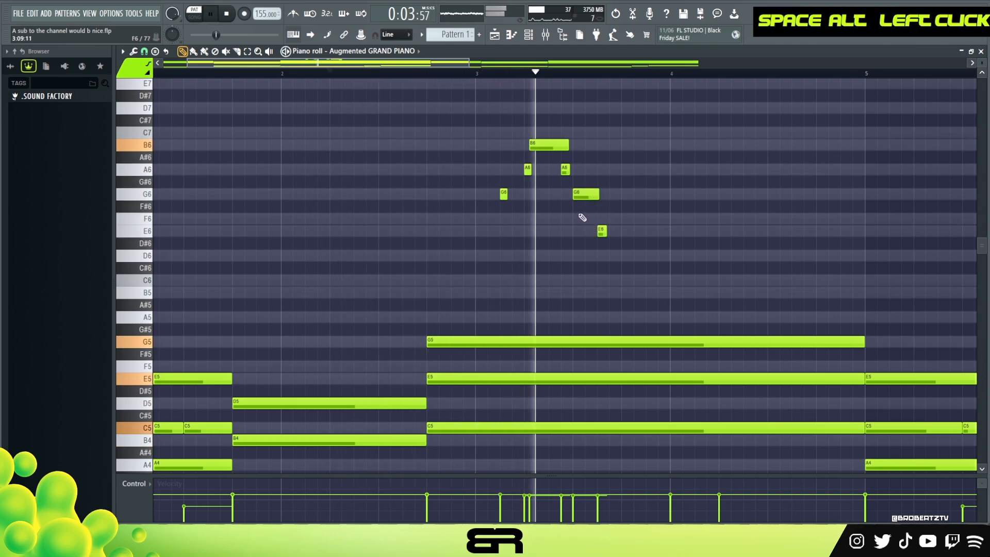
key(space)
Step: Slightly lower the velocities of the G6, A6 and E6 melody notes in bar 3
ctrl+click(543, 142)
alt+scroll(557, 192, up, 2)
ctrl+drag(559, 115, 502, 199)
alt+scroll(511, 186, down, 2)
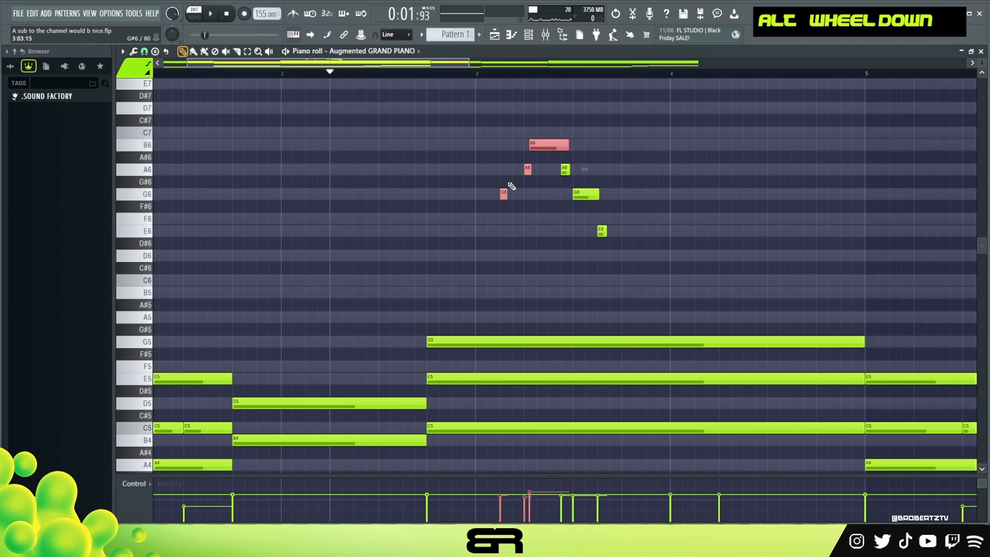
ctrl+drag(631, 163, 562, 240)
alt+scroll(584, 195, down, 2)
key(space)
right_click(653, 186)
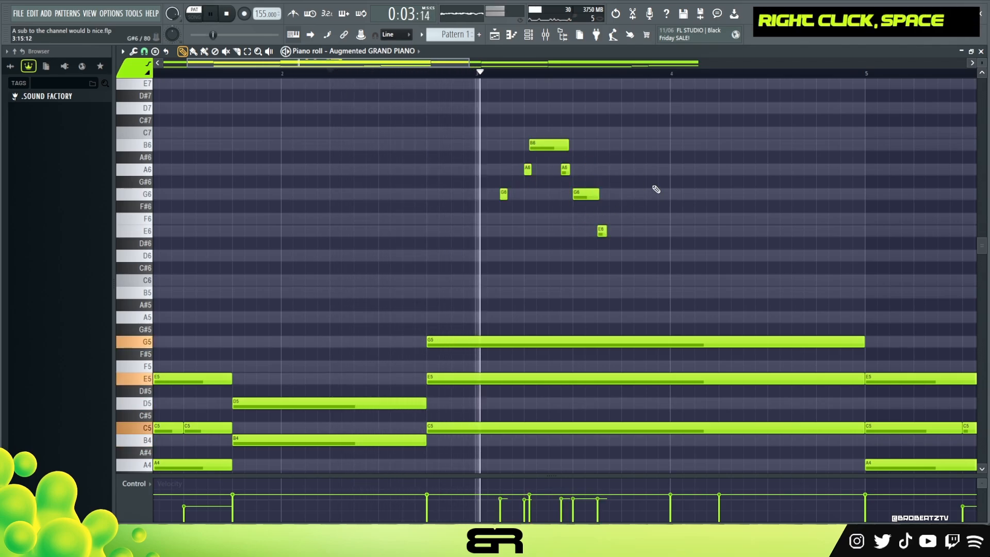
Step: Play back the melody and nudge the B6 note slightly later
key(space)
key(space)
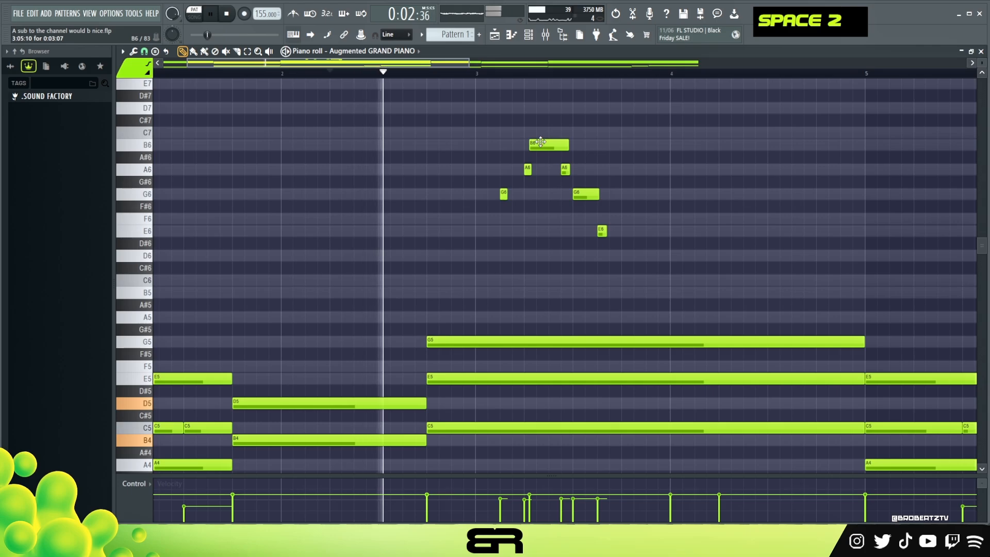
shift+scroll(540, 142, down, 2)
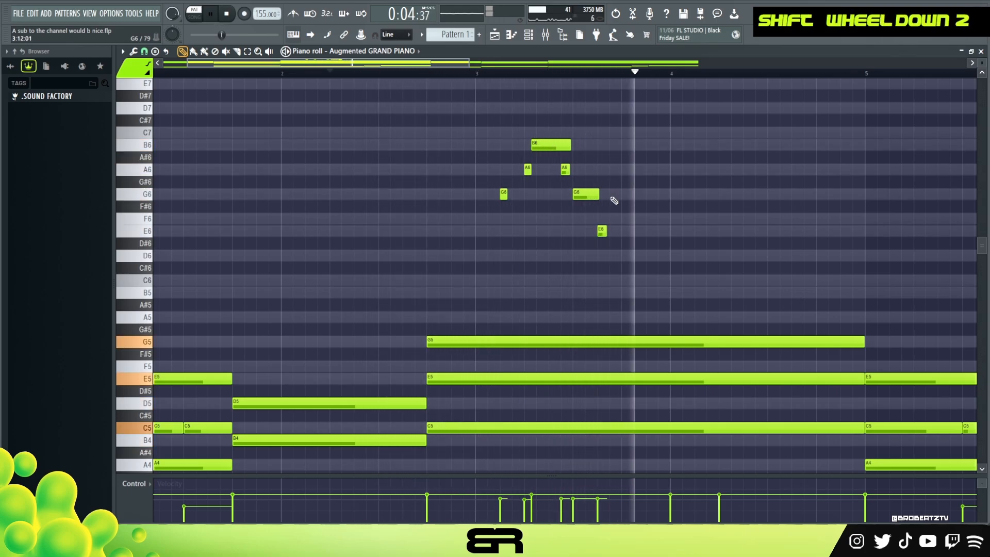
key(space)
Step: Extend the E6 note to about two steps and add a D6 of nearly four steps at step 13 of bar 3
alt+drag(604, 233, 666, 260)
key(space)
alt+click(656, 258)
alt+right_click(658, 258)
Step: Lower the velocities of the E6 and D6 melody notes in bar 3 and audition the result
ctrl+drag(610, 227, 650, 254)
alt+scroll(661, 259, down, 2)
right_click(679, 267)
key(space)
Step: Add a very short D6 at bar 4, followed by an E6 and a G6 lasting about two steps each
click(696, 256)
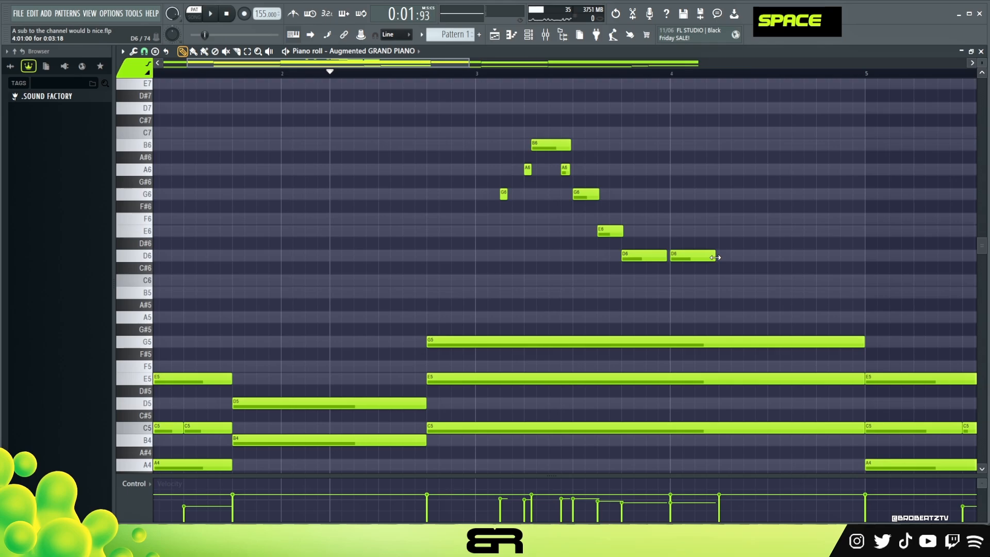
alt+drag(715, 258, 674, 260)
alt+click(676, 232)
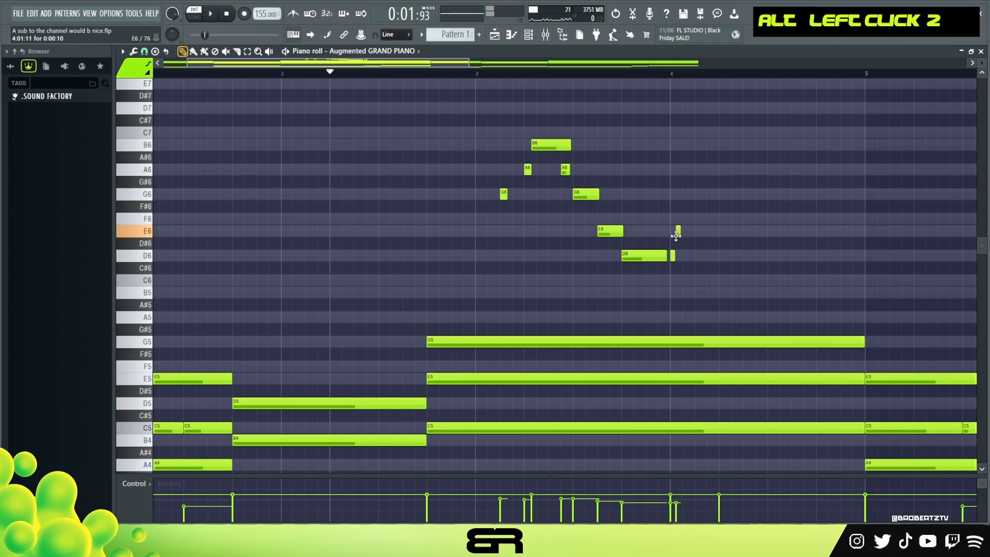
alt+drag(681, 234, 710, 236)
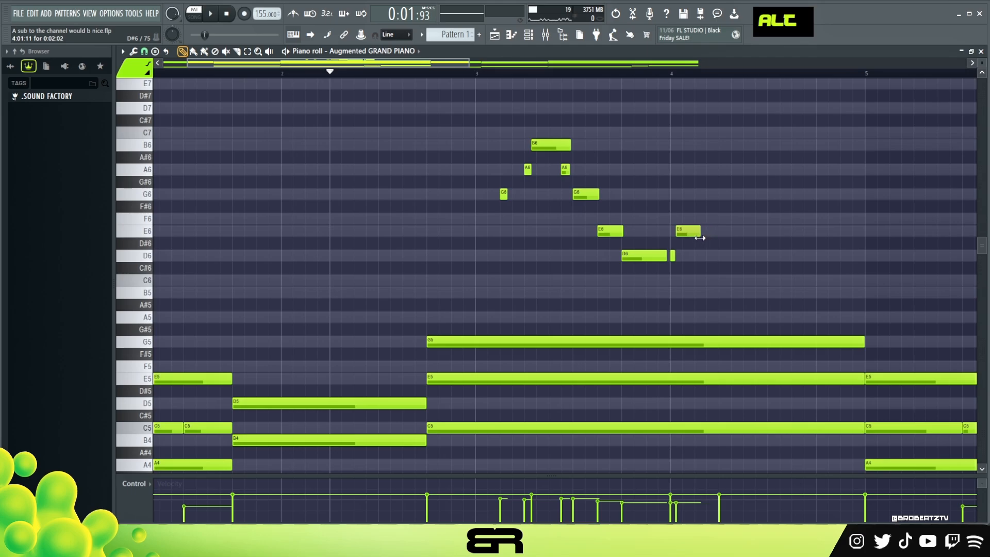
ctrl+click(696, 230)
shift+drag(696, 230, 703, 196)
ctrl+drag(576, 201, 456, 188)
ctrl+drag(440, 177, 774, 207)
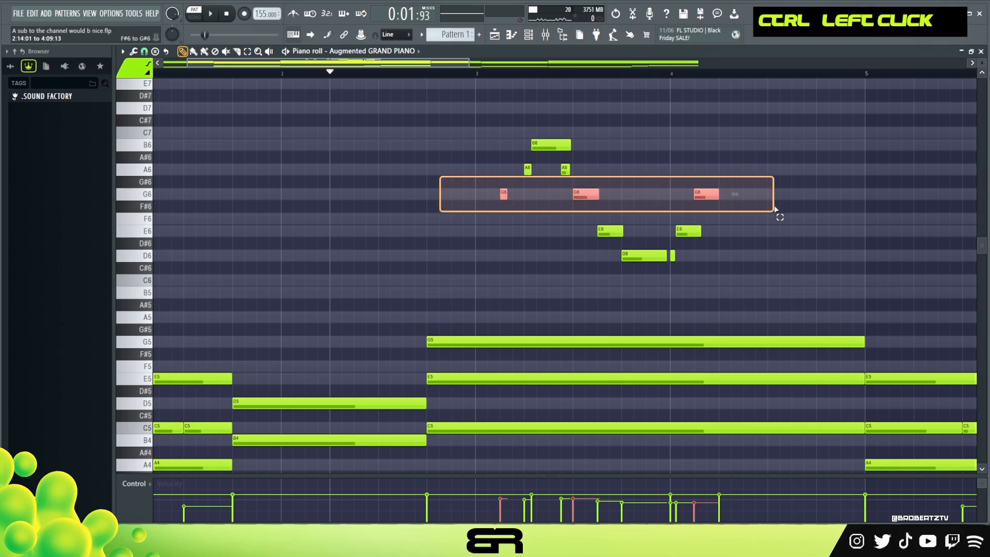
ctrl+drag(716, 224, 570, 238)
right_click(762, 274)
Step: Transpose all chord and melody notes up one octave
ctrl+click(690, 264)
key(ctrl+Up)
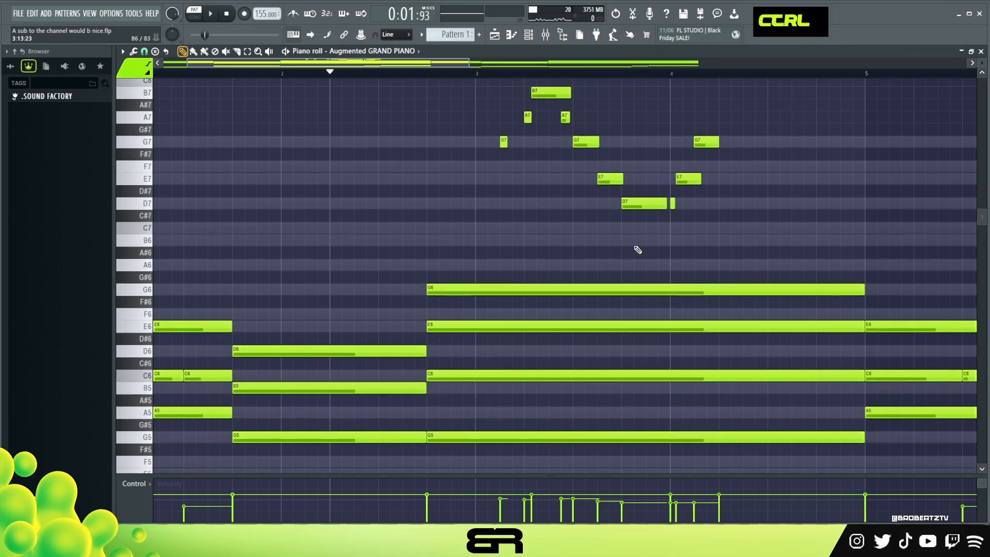
Step: Transpose all chord and melody notes down one octave and audition the pattern
key(ctrl+Down)
scroll(655, 243, down, 6)
scroll(657, 243, up, 5)
right_click(737, 277)
key(space)
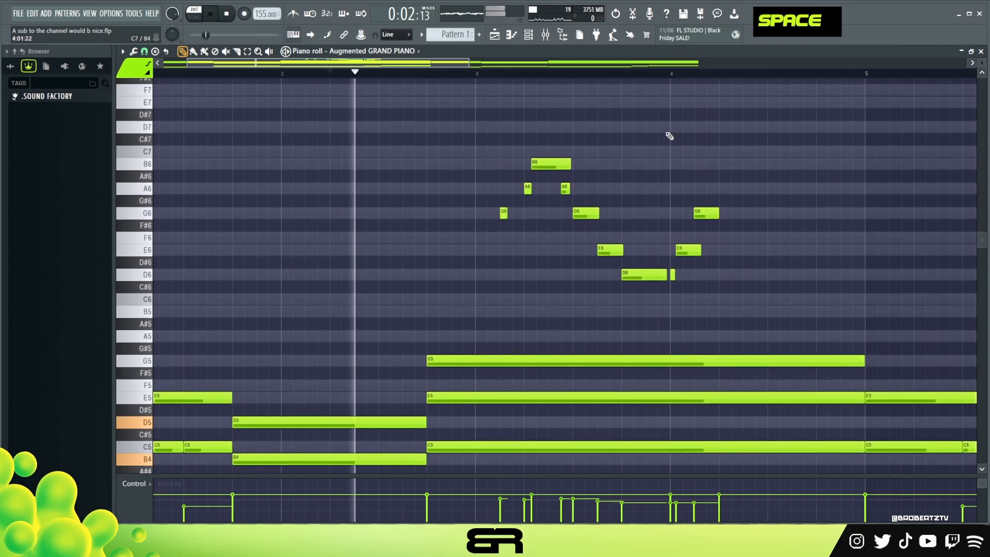
Step: Continue the bar 4 melody with a two-step E6 at step 5, D6 notes at steps 7 and 9, and a C6 of about five steps at step 11
ctrl+drag(676, 218, 691, 250)
shift+drag(692, 248, 733, 249)
key(space)
key(space)
right_click(712, 237)
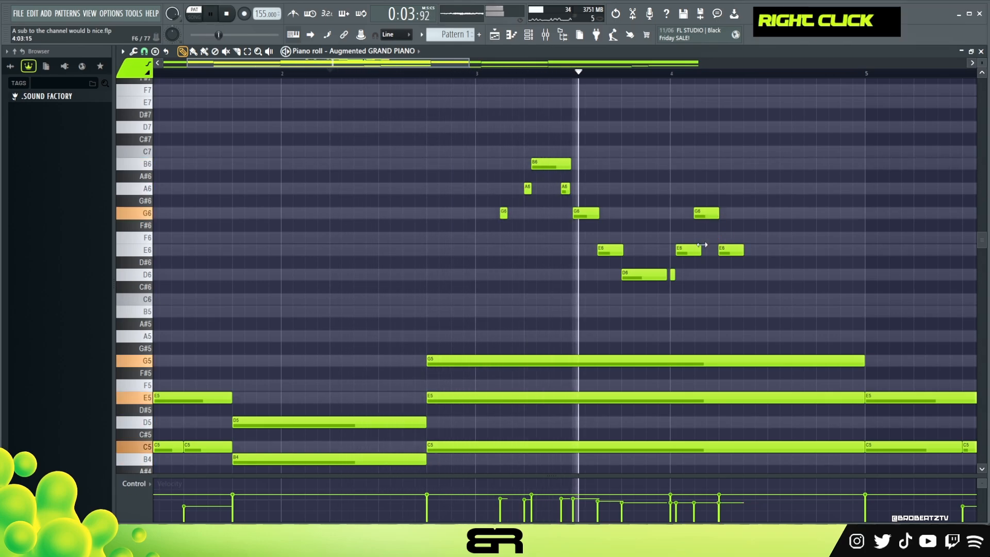
key(space)
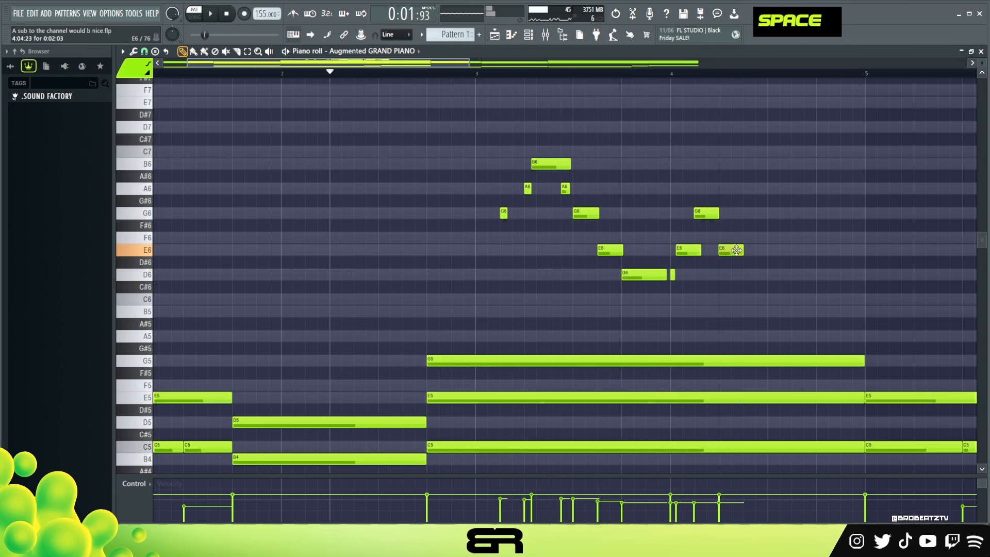
alt+drag(770, 275, 767, 275)
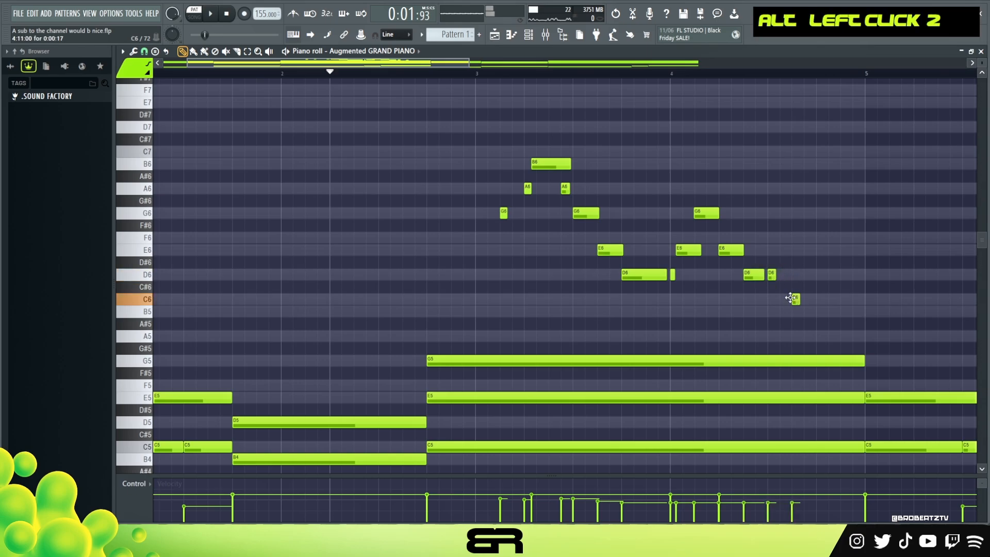
alt+drag(799, 299, 858, 305)
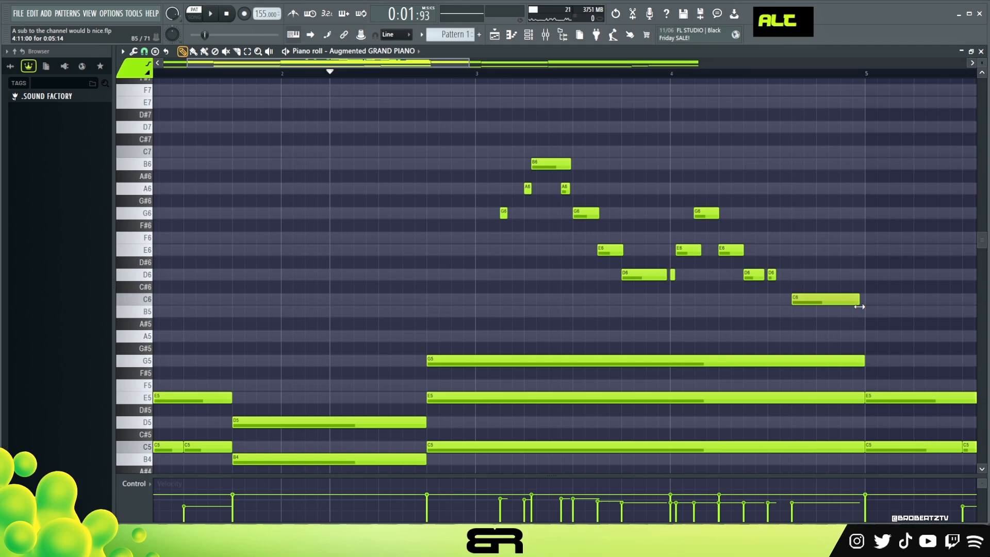
Step: Shorten the long G5 chord note before the end of bar 4, add a short G5 at step 15, and audition the phrase
alt+drag(864, 360, 835, 362)
alt+click(843, 363)
ctrl+click(877, 360)
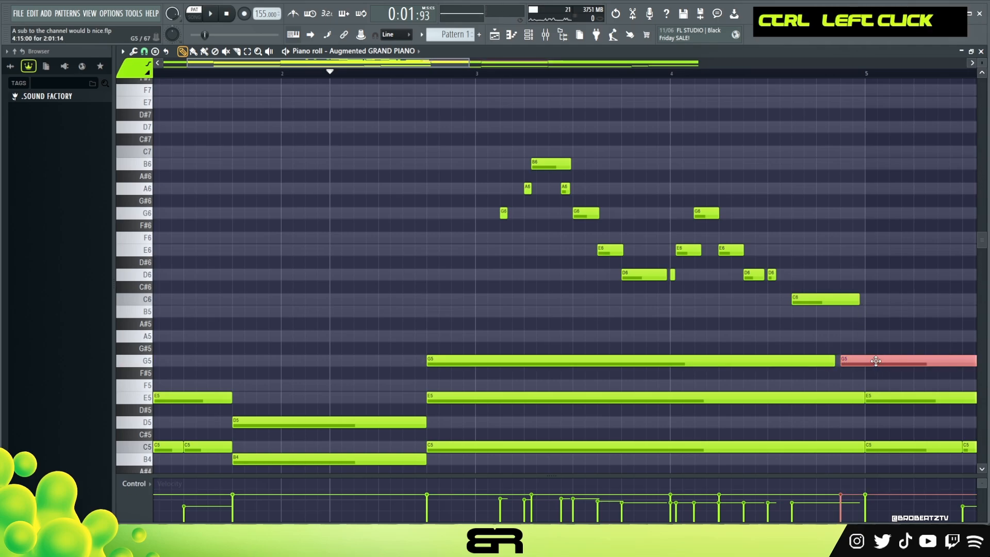
key(shift+d)
key(ctrl+z)
alt+drag(847, 361, 855, 366)
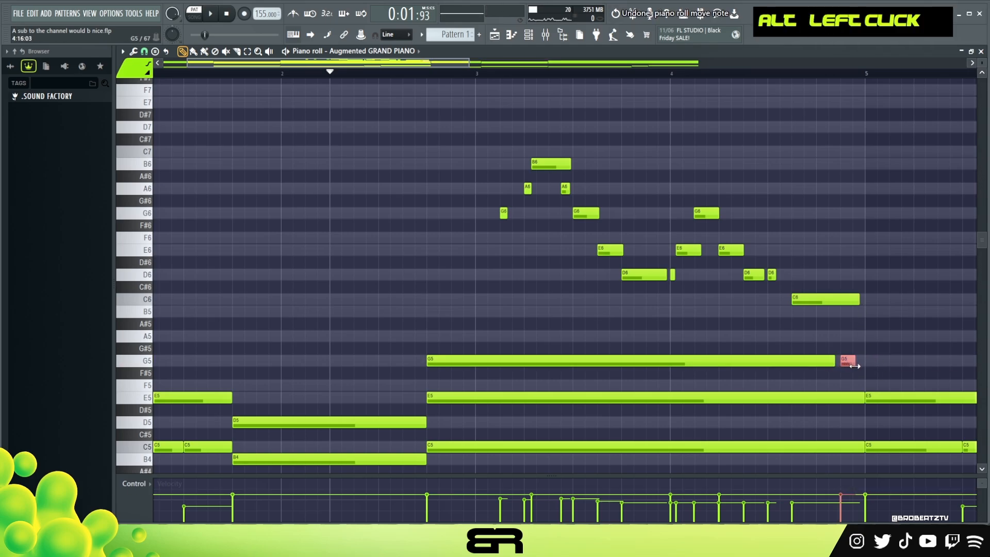
key(space)
right_click(870, 351)
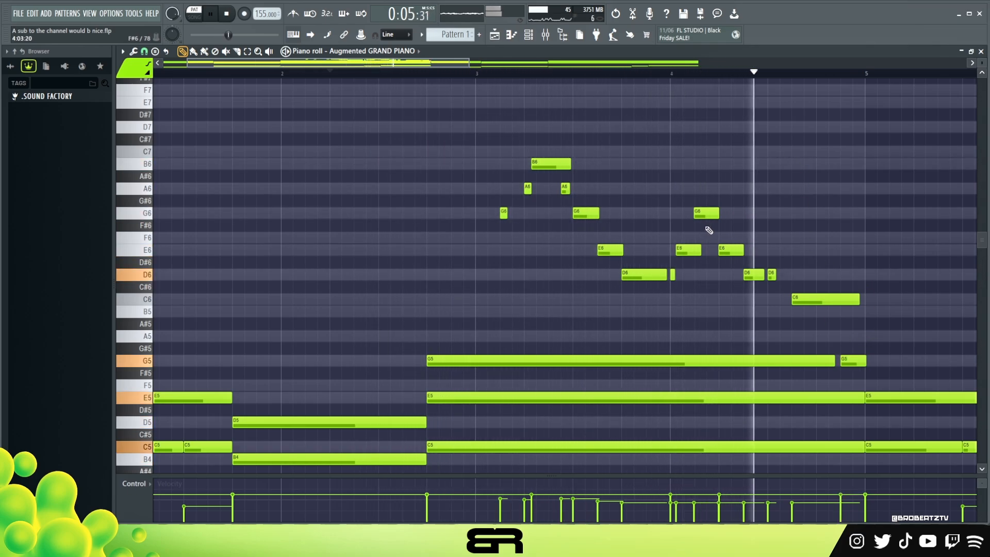
Step: Shorten the second D6 at step 9 of bar 4, lower its velocity, and audition the phrase
key(space)
key(space)
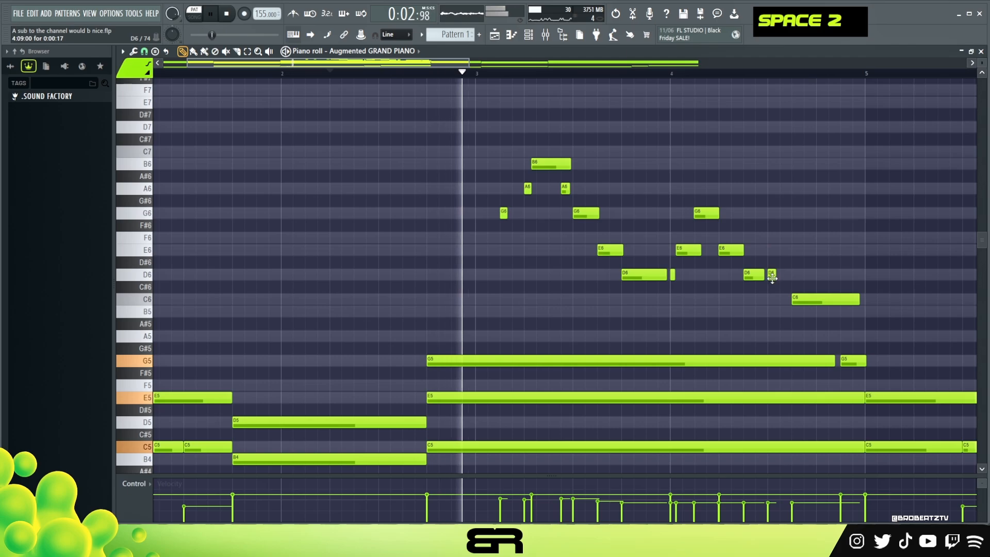
alt+click(772, 277)
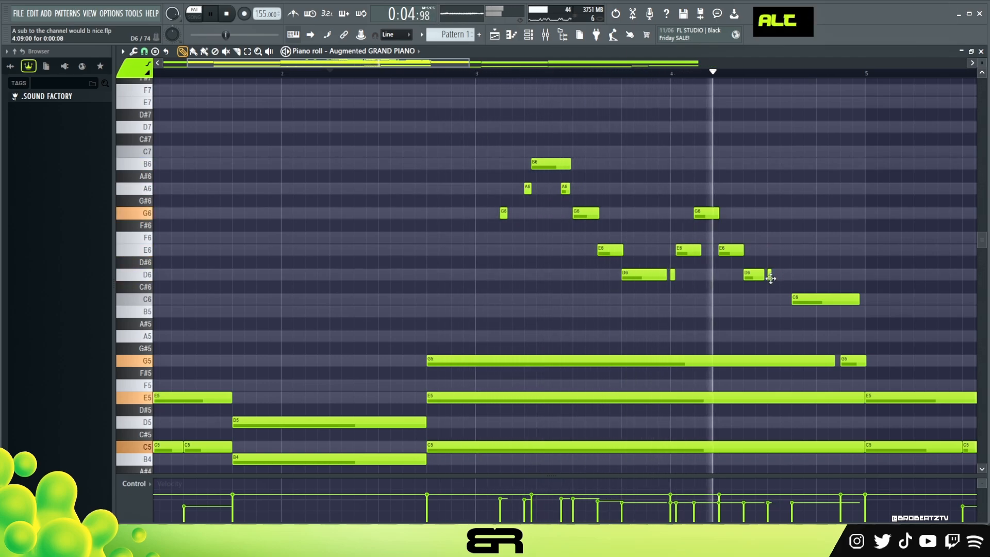
ctrl+click(770, 276)
key(space)
alt+scroll(778, 258, down, 6)
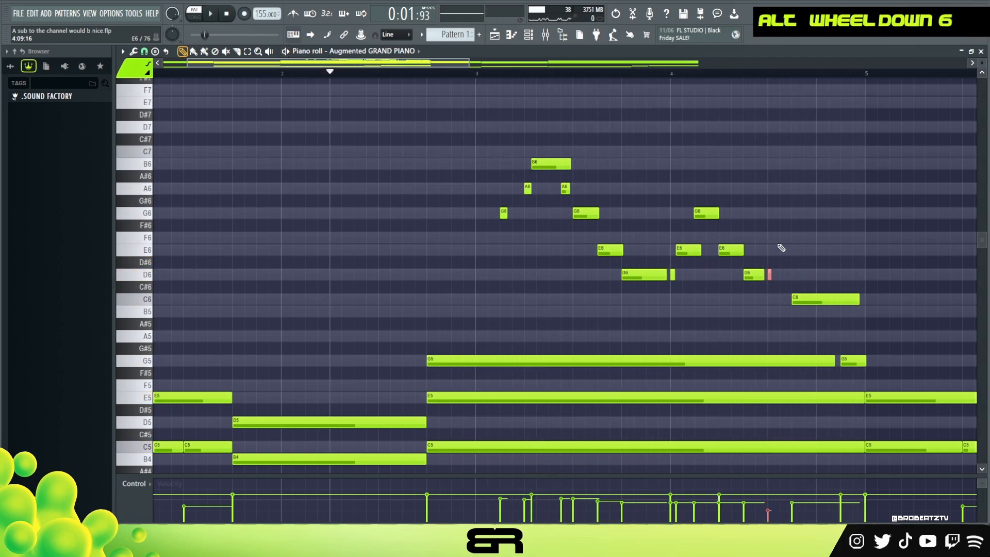
key(space)
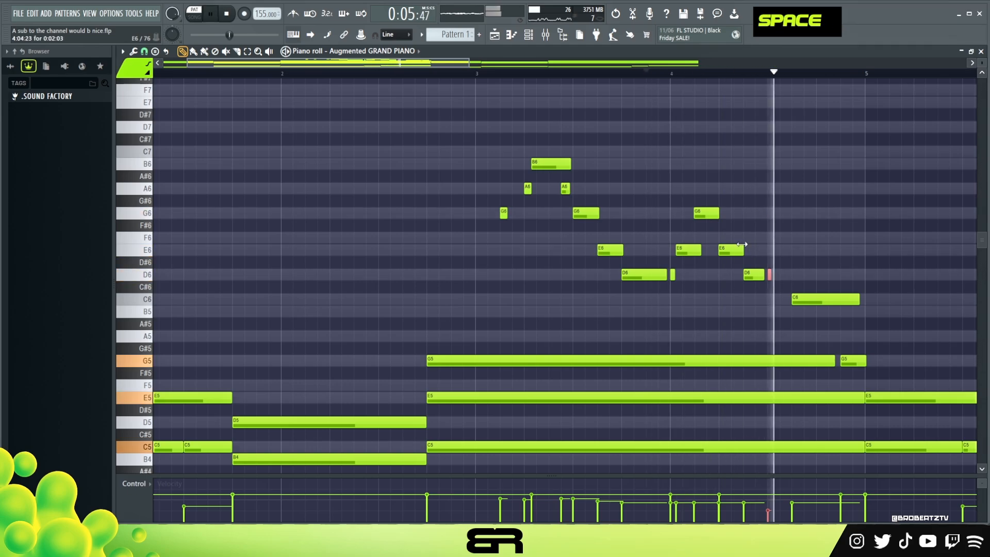
key(space)
ctrl+right_click(822, 256)
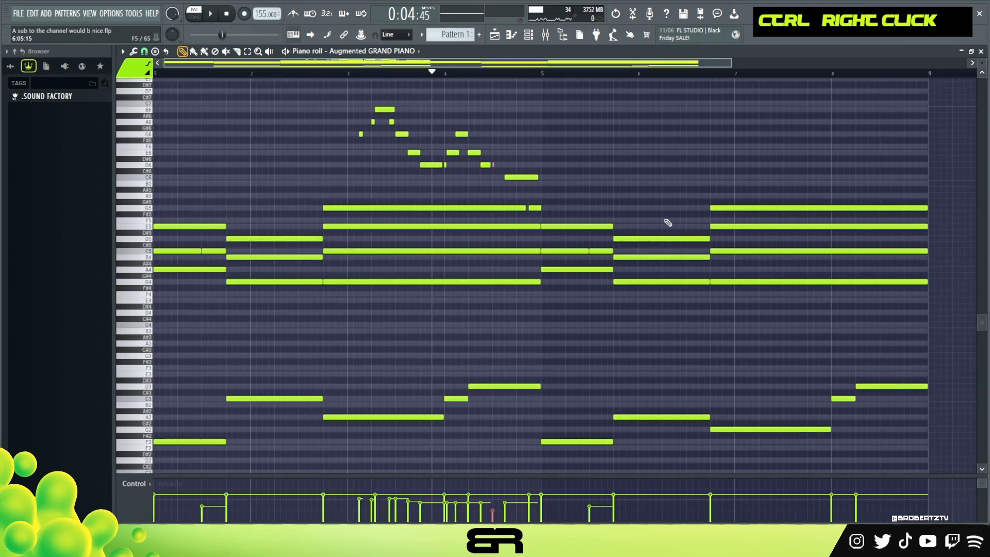
Step: Shorten the long G5 chord note before the end of bar 8 and add a short G5 at step 15
scroll(667, 222, up, 3)
scroll(667, 222, up, 1)
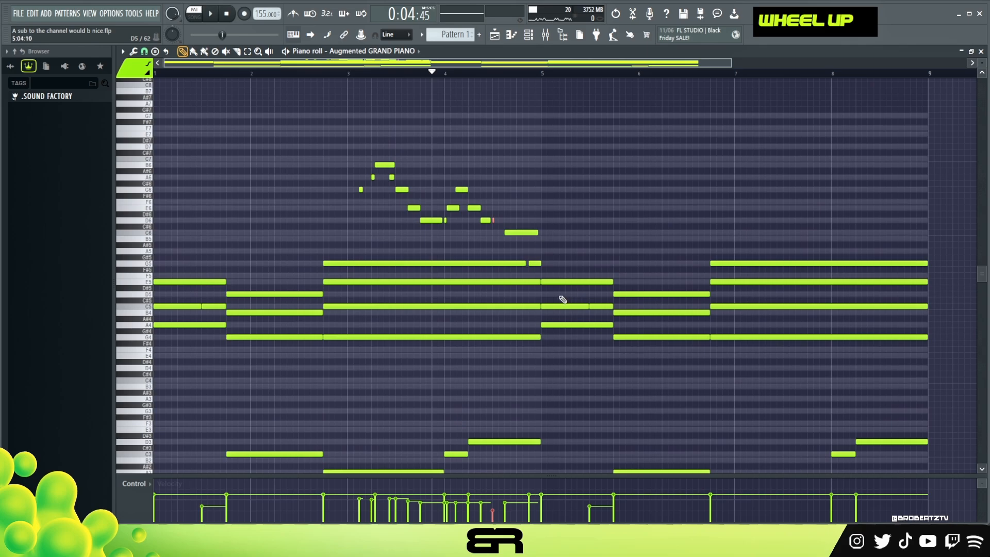
ctrl+click(535, 263)
shift+click(535, 263)
drag(879, 291, 898, 269)
ctrl+click(903, 264)
right_click(871, 253)
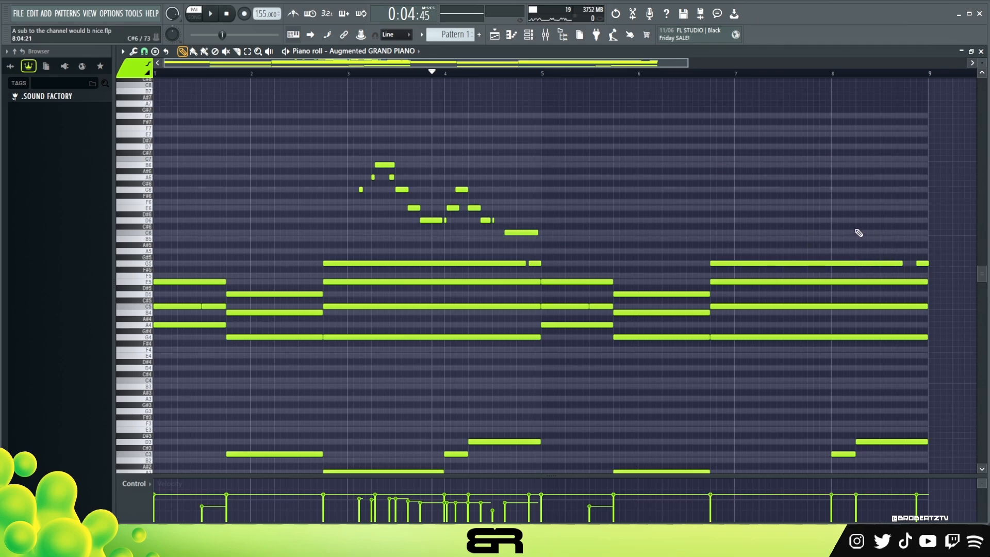
ctrl+click(532, 231)
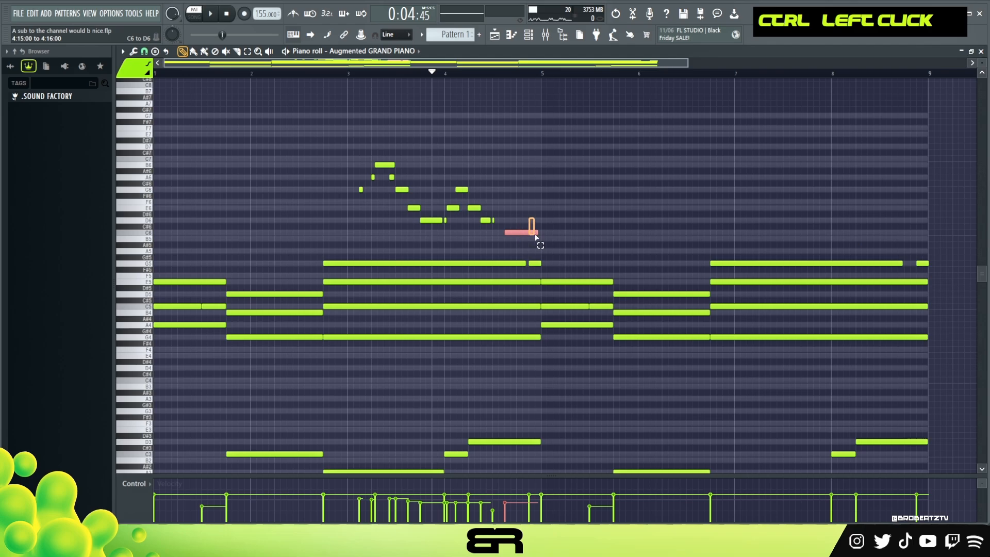
drag(536, 242, 331, 167)
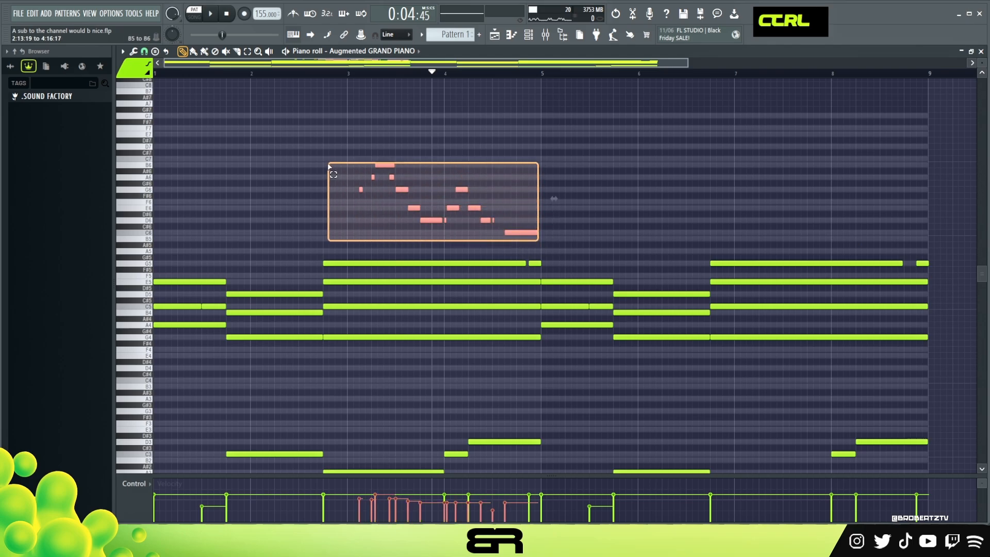
right_click(334, 172)
Step: Place a C6 of about five steps at step 9 of bar 7 and another C6 at step 13 of bar 8
ctrl+click(524, 234)
drag(524, 235, 614, 239)
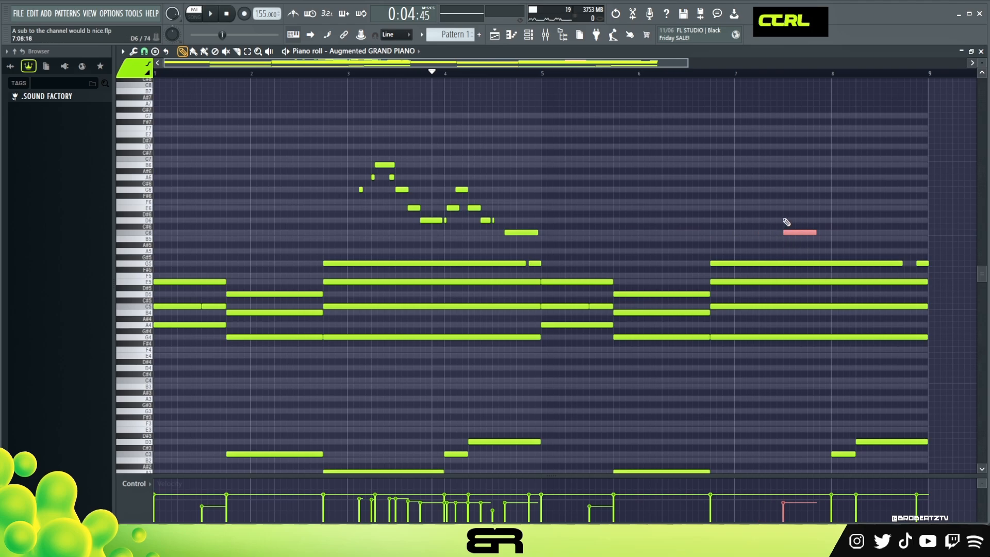
ctrl+click(792, 233)
drag(663, 221, 831, 233)
right_click(605, 232)
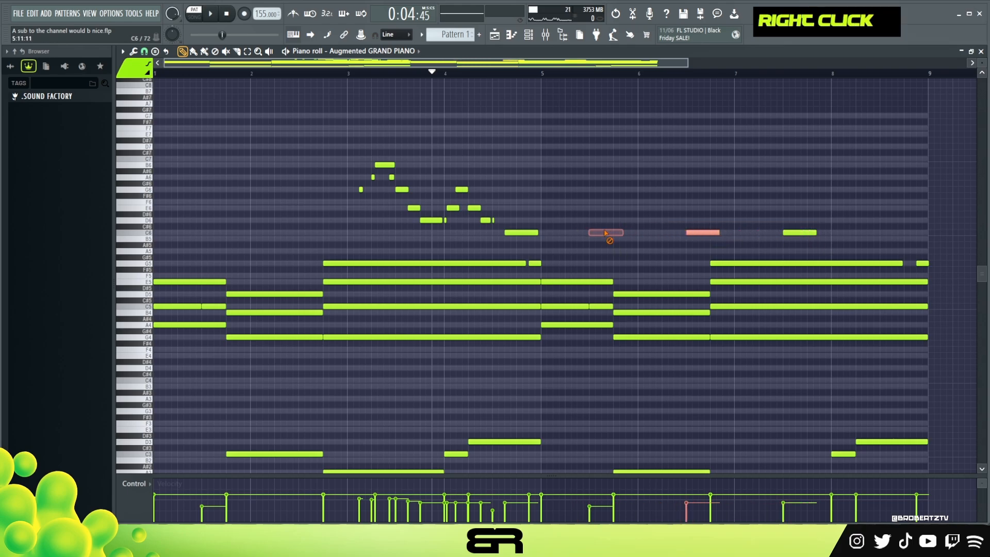
ctrl+click(799, 233)
drag(799, 233, 896, 232)
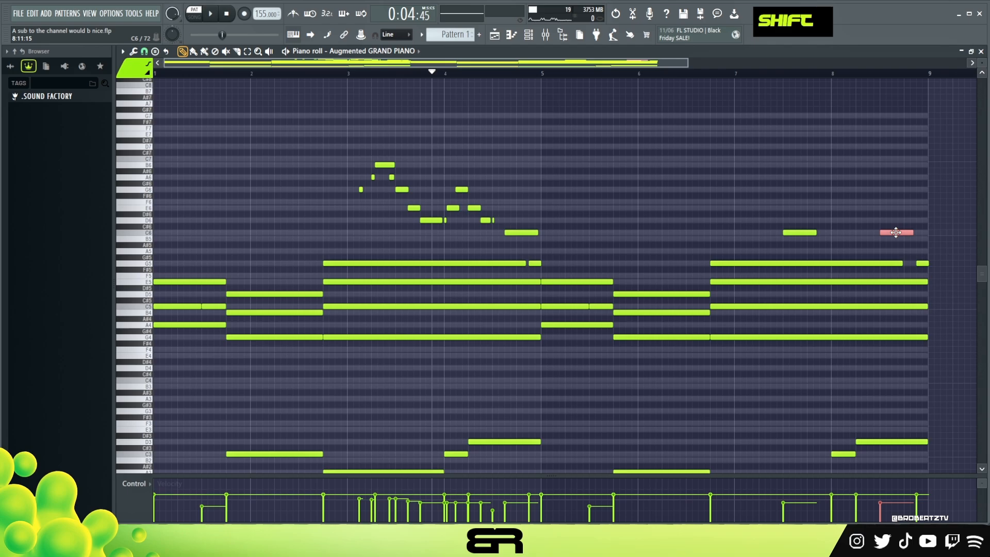
right_click(882, 233)
key(ctrl+z)
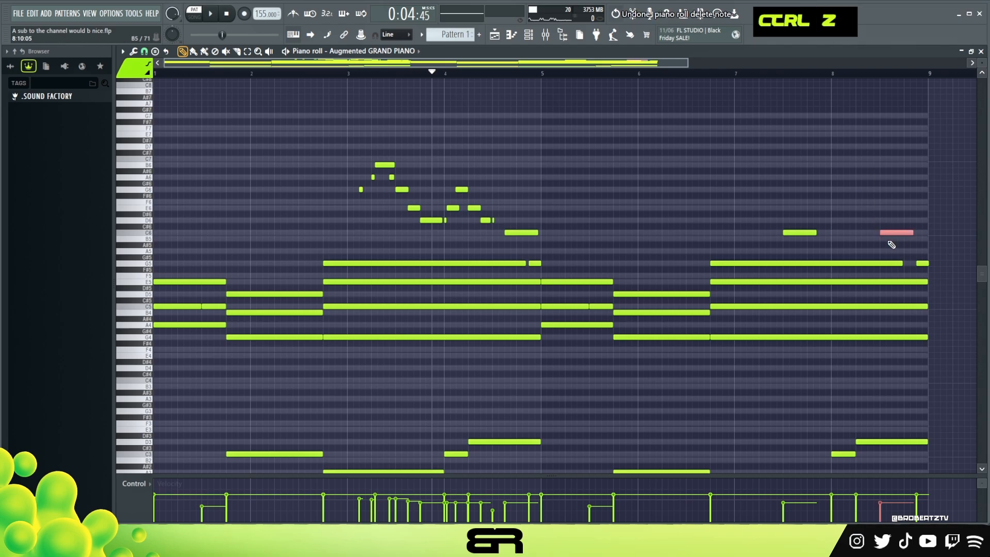
Step: Shorten the bar 7 C6 to about three steps, then add a very short D6 at step 12 and an E6 at step 13
click(802, 214)
click(825, 189)
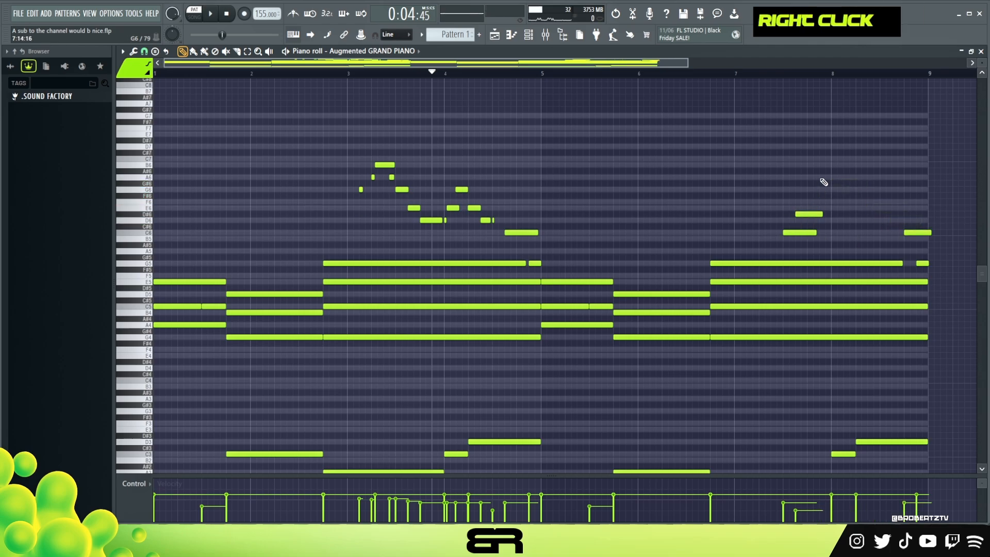
scroll(865, 76, up, 3)
drag(603, 64, 694, 65)
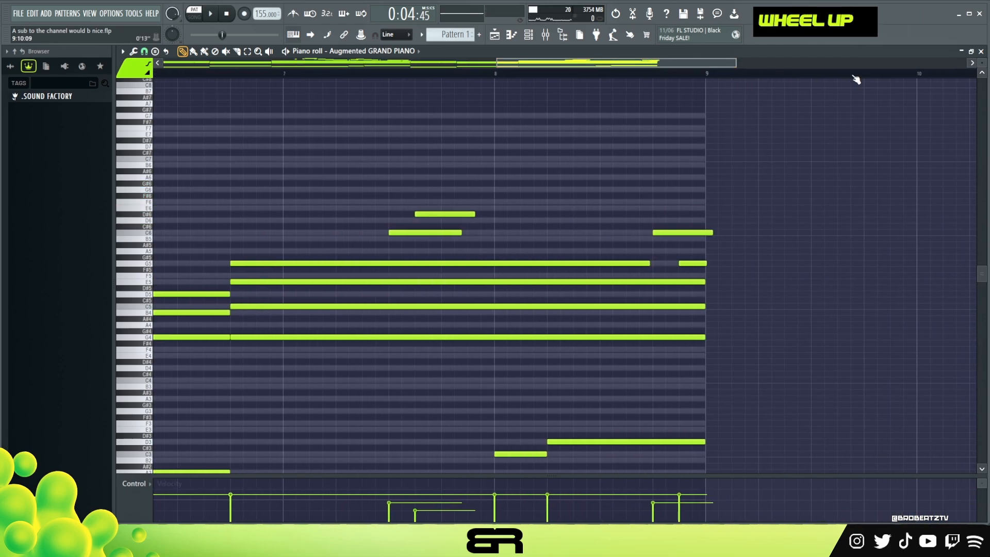
scroll(528, 207, up, 3)
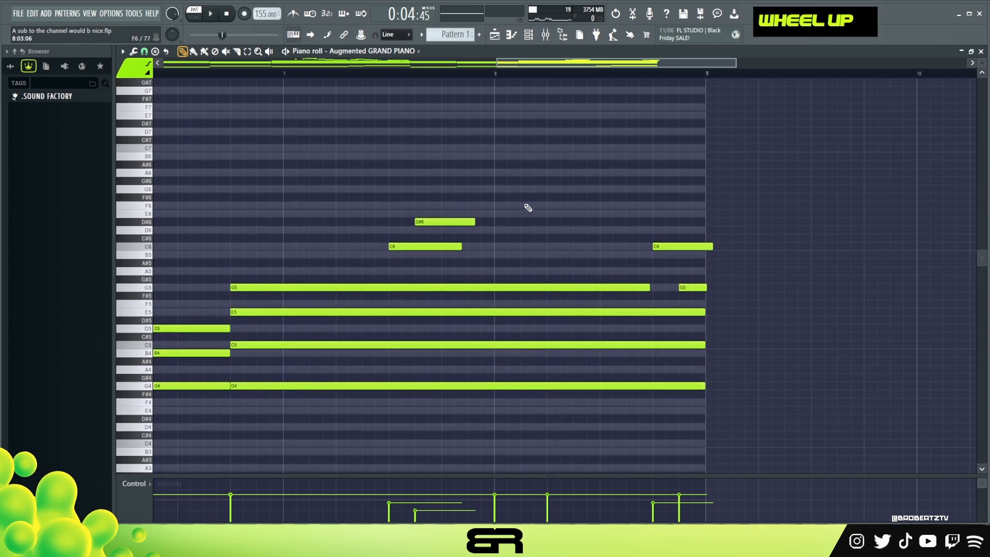
drag(461, 246, 430, 259)
right_click(433, 221)
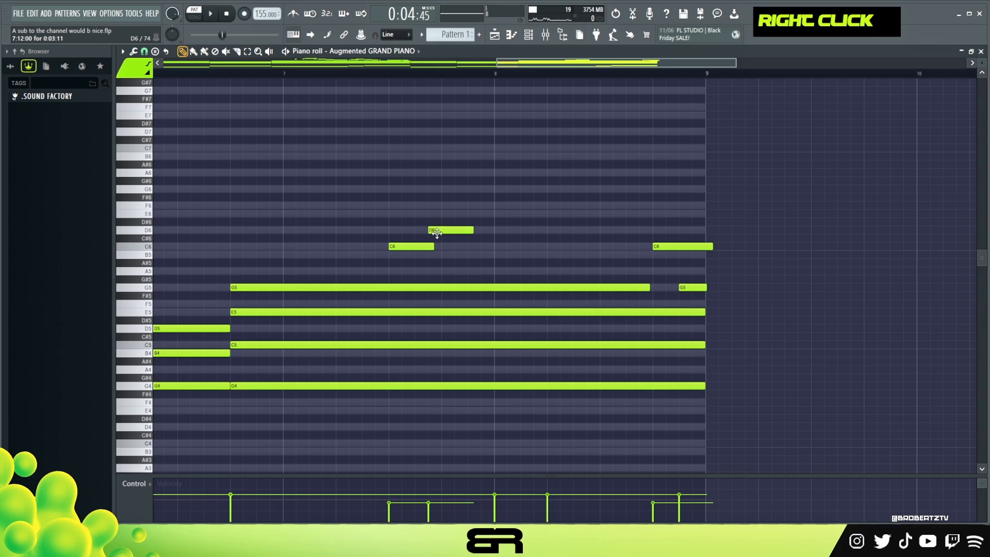
drag(472, 230, 438, 232)
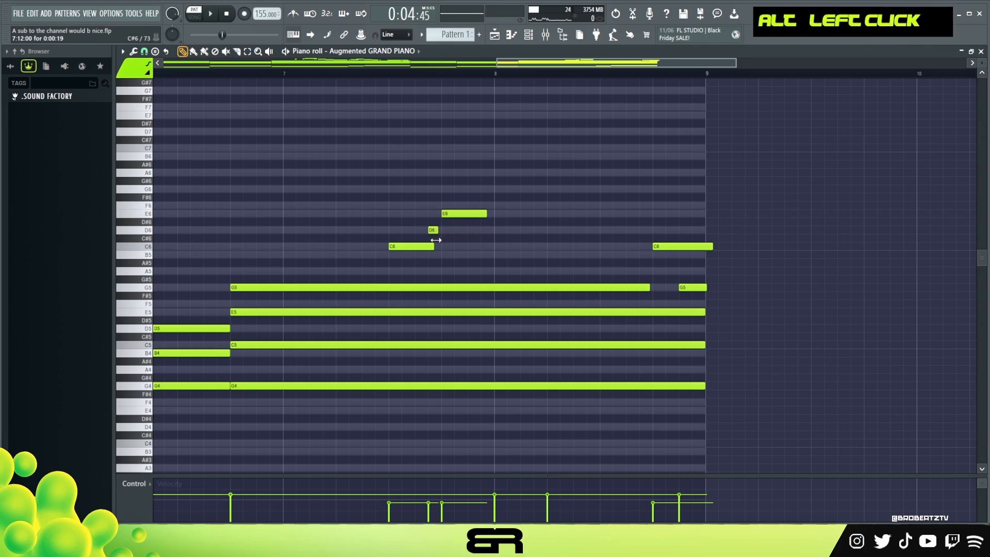
key(space)
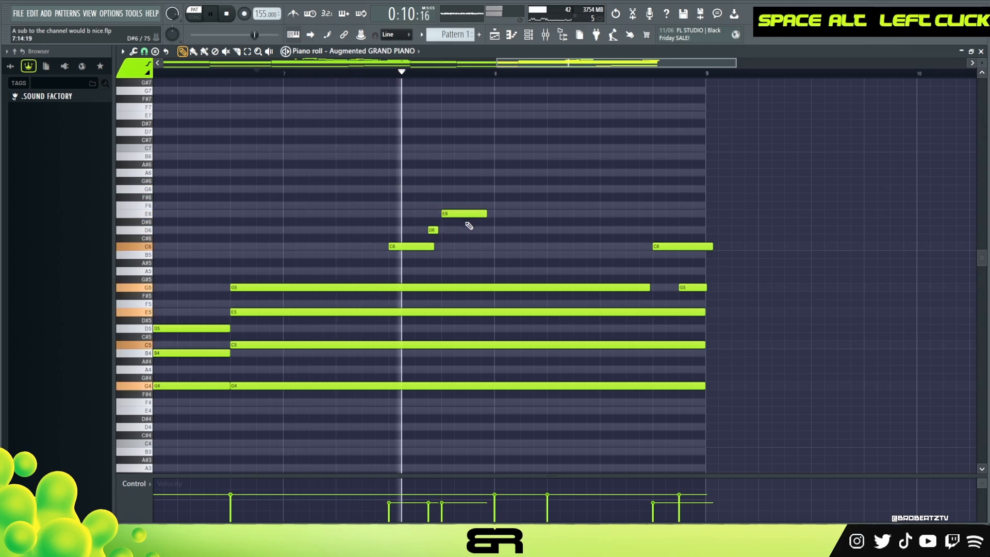
key(space)
Step: Add a short E6 at the start of bar 8, a G6 of about three steps at step 5, and a D6 at step 9
click(499, 213)
key(space)
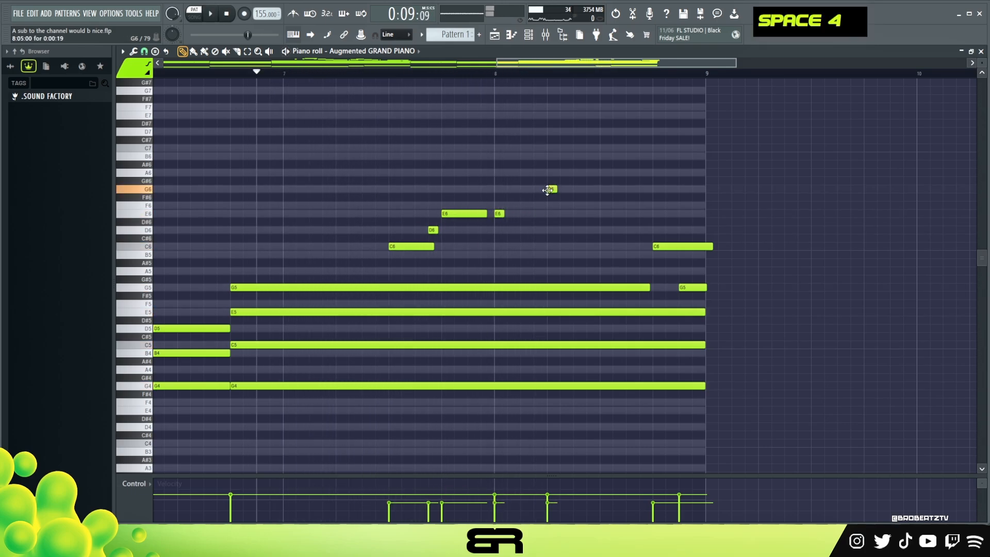
key(space)
drag(596, 214, 647, 231)
drag(556, 189, 590, 189)
key(space)
Step: Trim the final C6 in bar 8 and replace the short ending G5 with a lower-velocity G5 starting at step 13
key(space)
drag(712, 246, 699, 246)
mouse_move(698, 287)
mouse_down()
mouse_move(672, 287)
mouse_move(699, 289)
mouse_move(686, 288)
mouse_up()
key(space)
right_click(686, 277)
ctrl+click(686, 288)
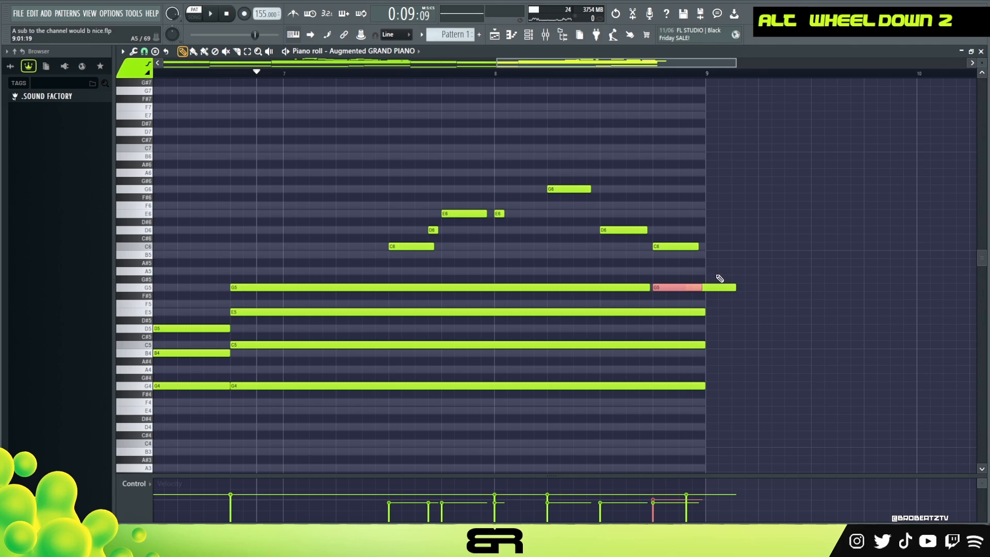
right_click(719, 286)
Step: Lengthen the short E6 to about one step and the G6 to about five steps in bar 8, and lower the short bar 7 D6's velocity
drag(504, 216, 509, 216)
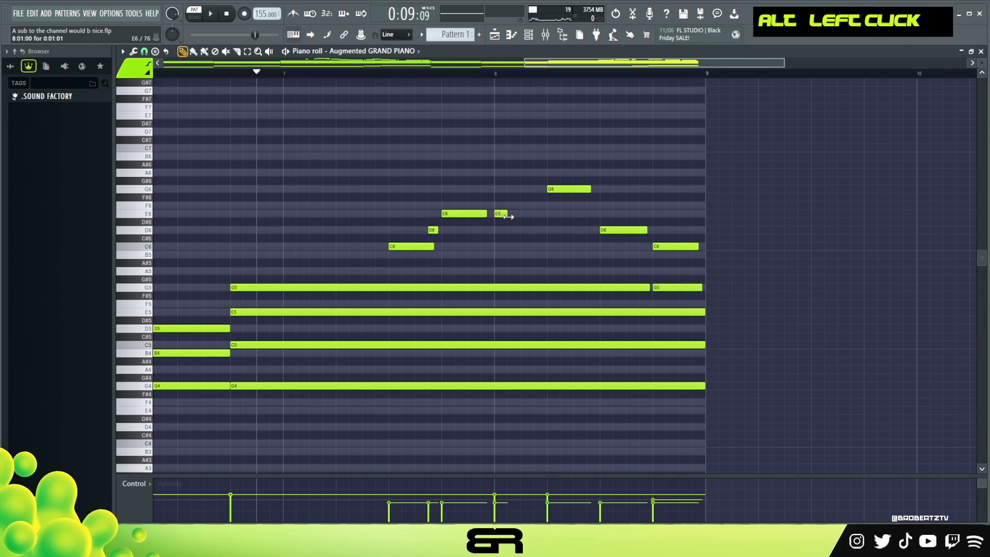
ctrl+click(435, 230)
alt+scroll(438, 234, down, 2)
key(space)
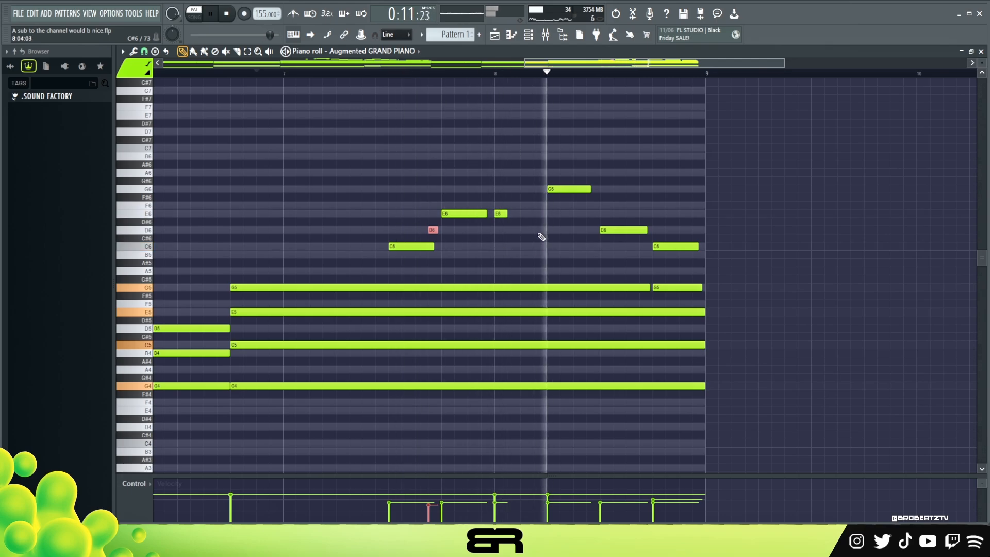
key(space)
drag(591, 189, 597, 190)
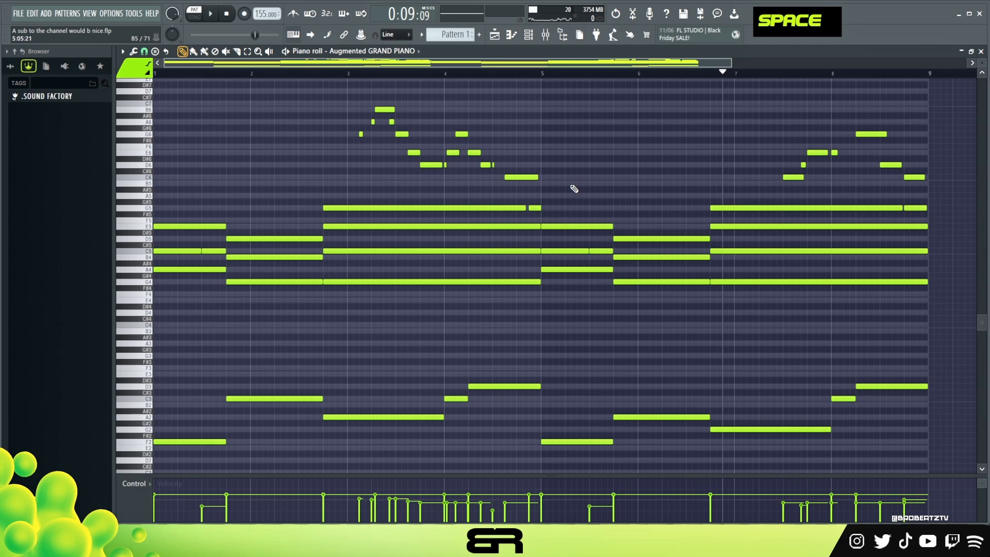
Step: Select both melody fills together with the short ending G5 notes and the second C5 notes in bars 1 and 5
ctrl+drag(330, 82, 540, 210)
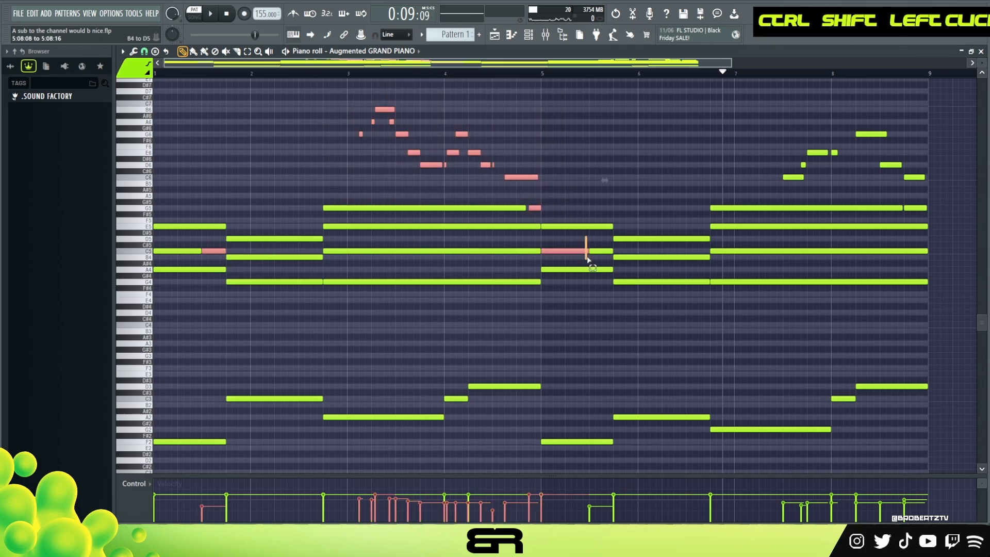
ctrl+shift+drag(765, 106, 735, 106)
ctrl+shift+click(916, 207)
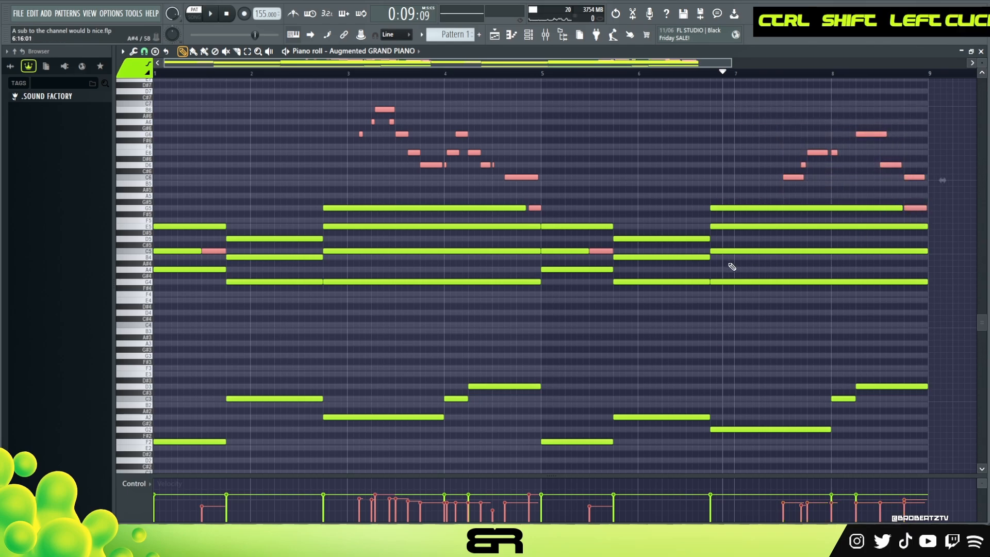
right_click(651, 180)
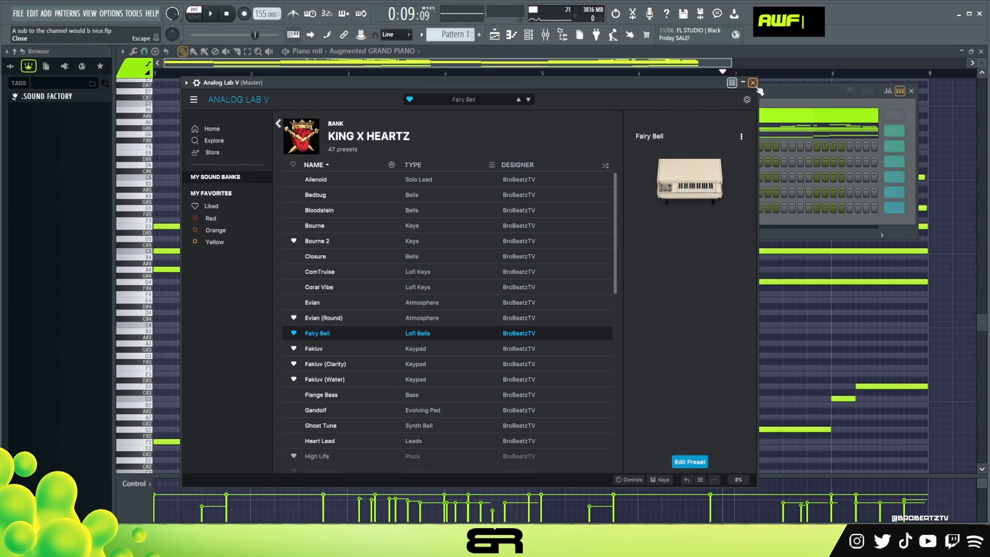
Step: Copy the Augmented GRAND PIANO notes into the Analog Lab V channel and delete the high melody fills from the copy
click(753, 82)
right_click(322, 134)
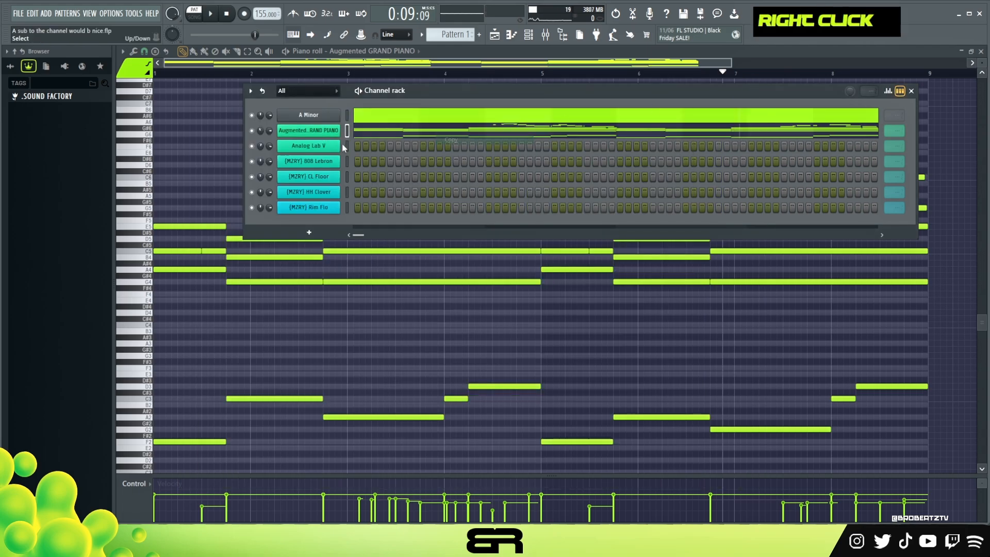
right_click(326, 147)
click(452, 165)
click(382, 149)
ctrl+drag(287, 101, 934, 198)
key(Delete)
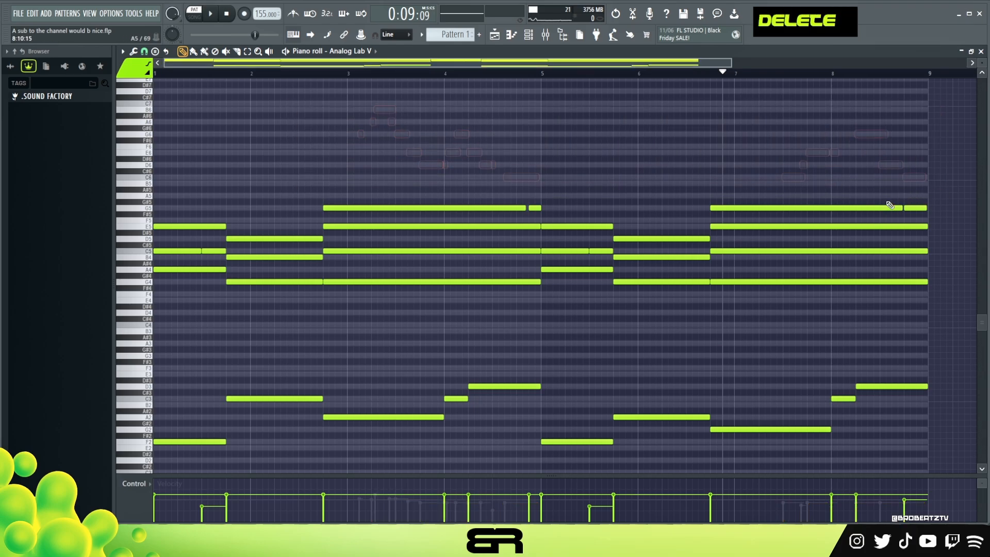
Step: Raise Analog Lab V's bass notes one octave, except the C3 and D3 notes in bars 4 and 8
ctrl+drag(910, 353, 167, 473)
key(ctrl+Up)
ctrl+drag(440, 305, 894, 332)
key(ctrl+Down)
right_click(491, 354)
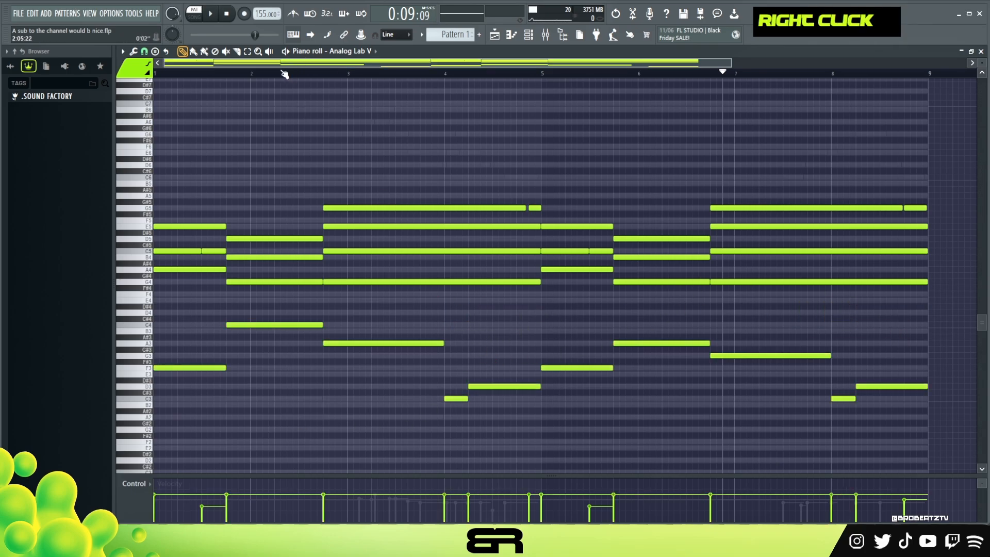
Step: Extend the first long G5 to meet the short ending G5 in bar 4, and audition Analog Lab V with the piano muted
alt+drag(523, 209, 525, 209)
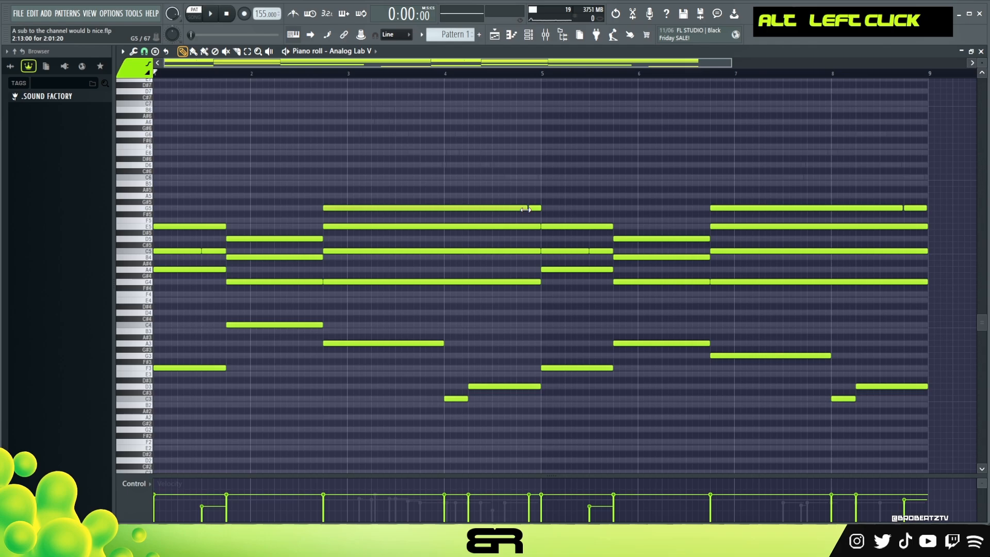
key(space)
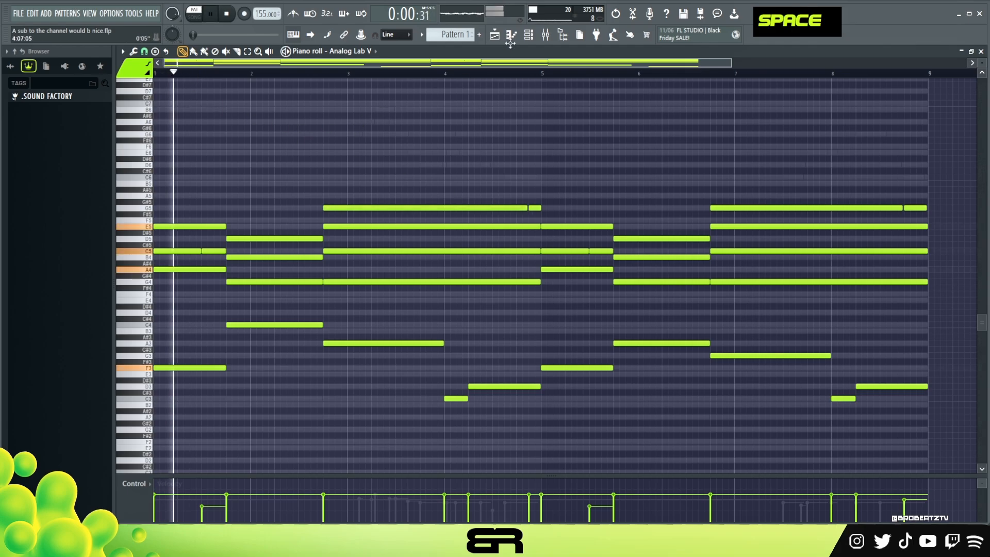
key(space)
key(F6)
key(space)
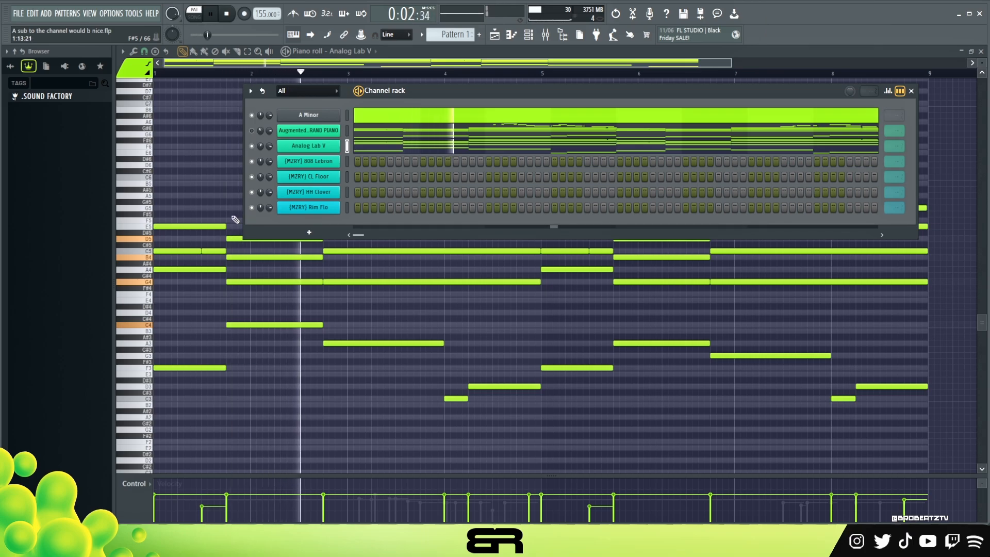
key(space)
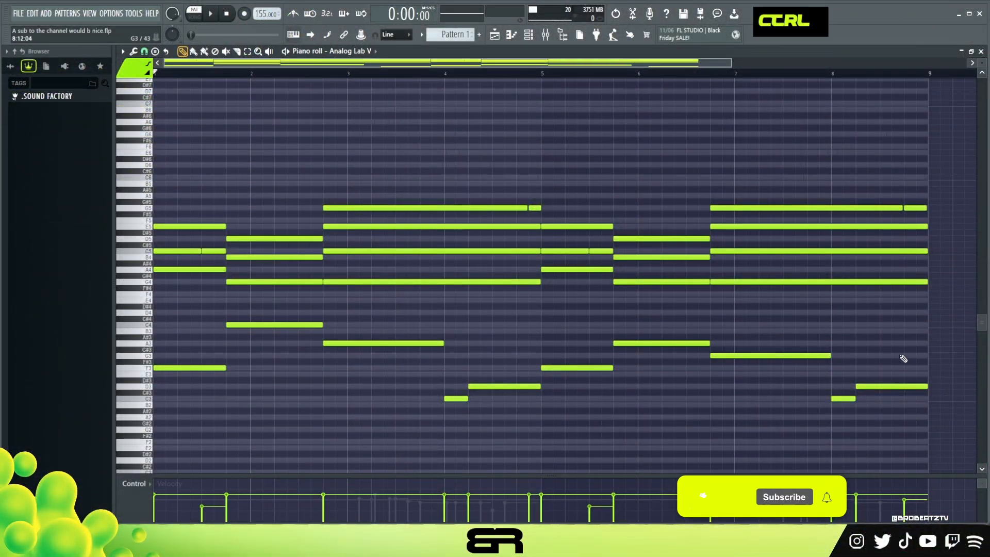
Step: Copy Analog Lab V's bass notes into the [MZRY] 808 Lebron channel's piano roll
drag(935, 316, 163, 430)
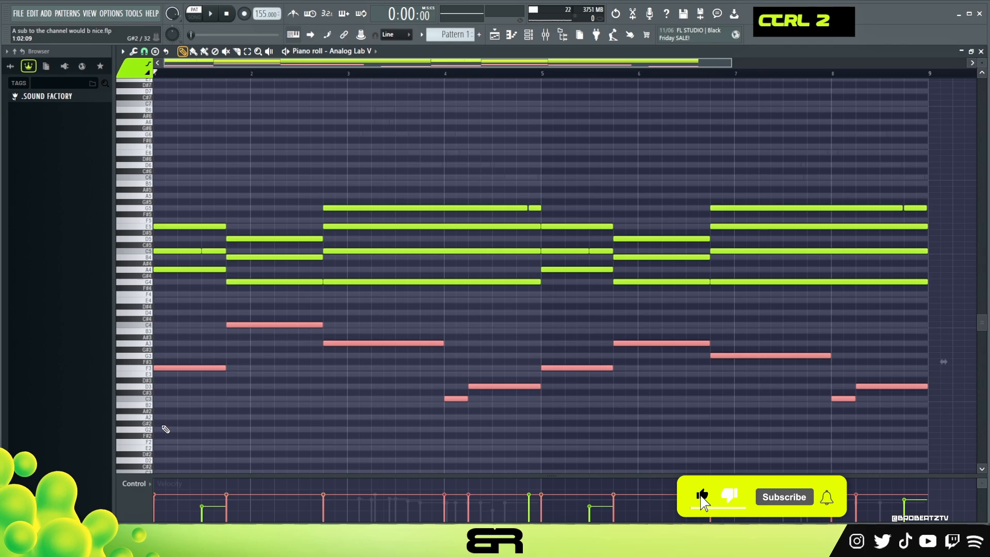
key(F6)
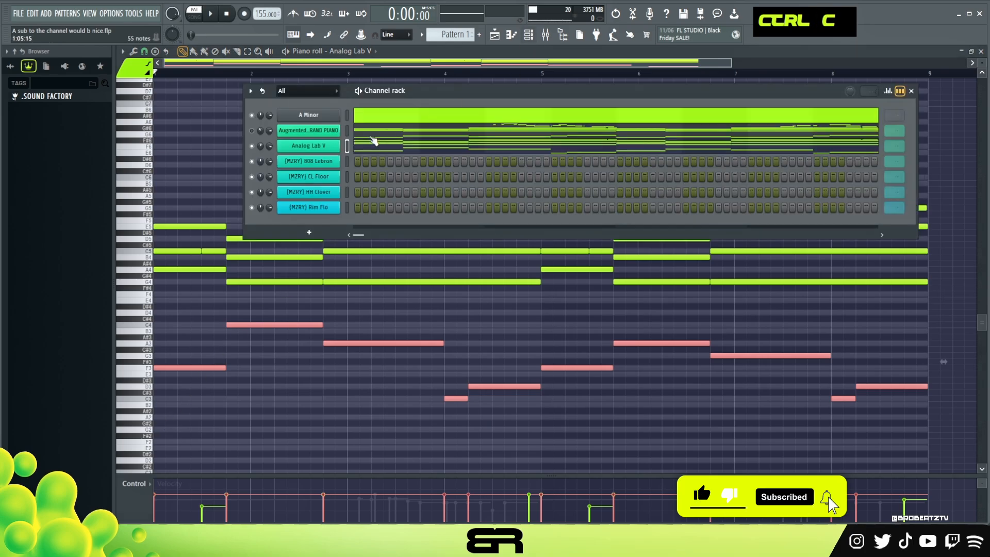
right_click(298, 162)
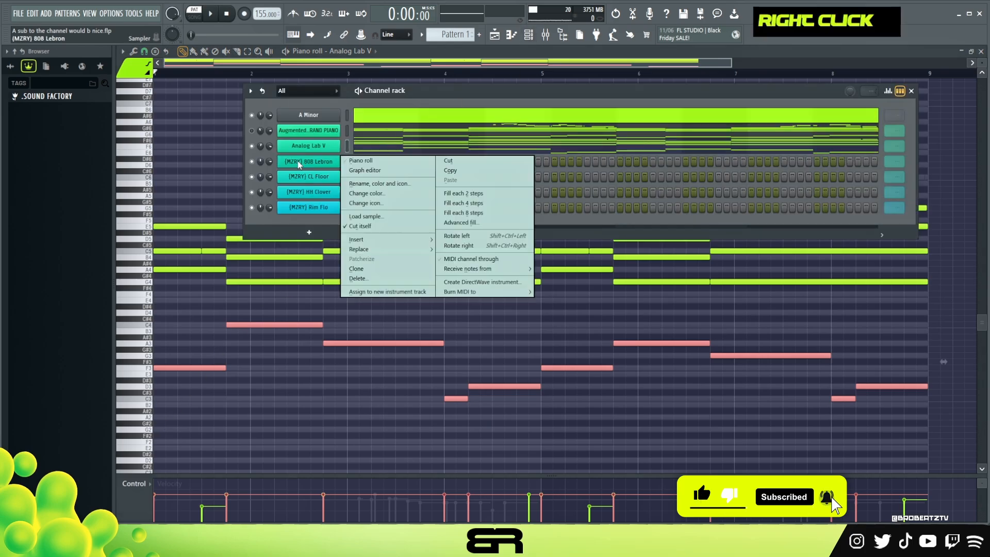
click(363, 161)
key(ctrl+v)
right_click(278, 249)
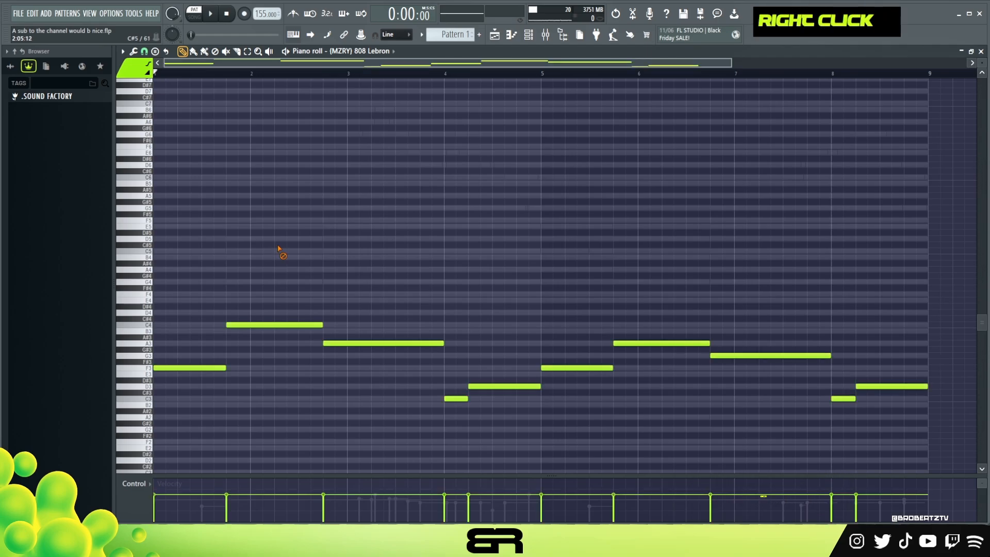
Step: Shorten all the 808 notes to about two steps each and raise their velocities to maximum
scroll(291, 255, down, 2)
key(ctrl+a)
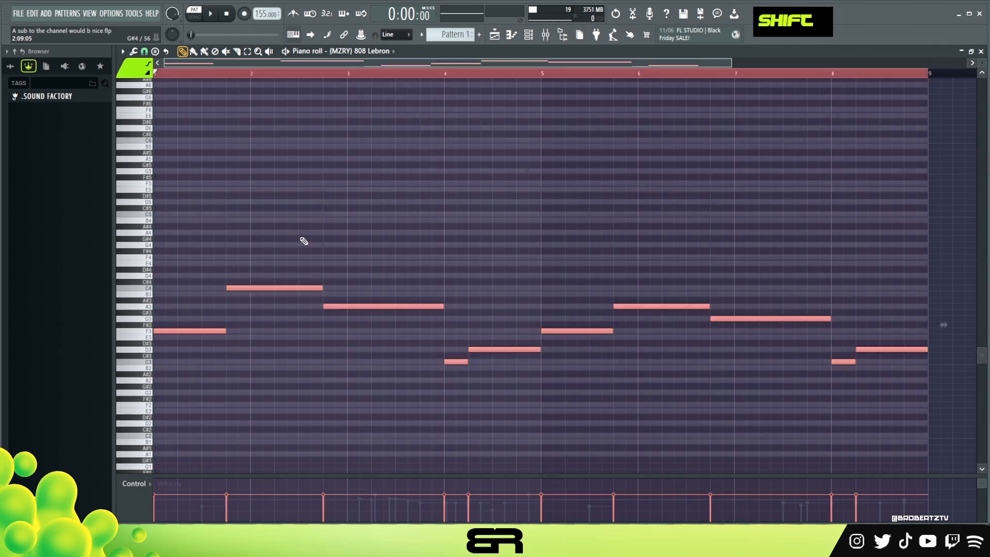
key(shift+d)
alt+scroll(263, 291, up, 8)
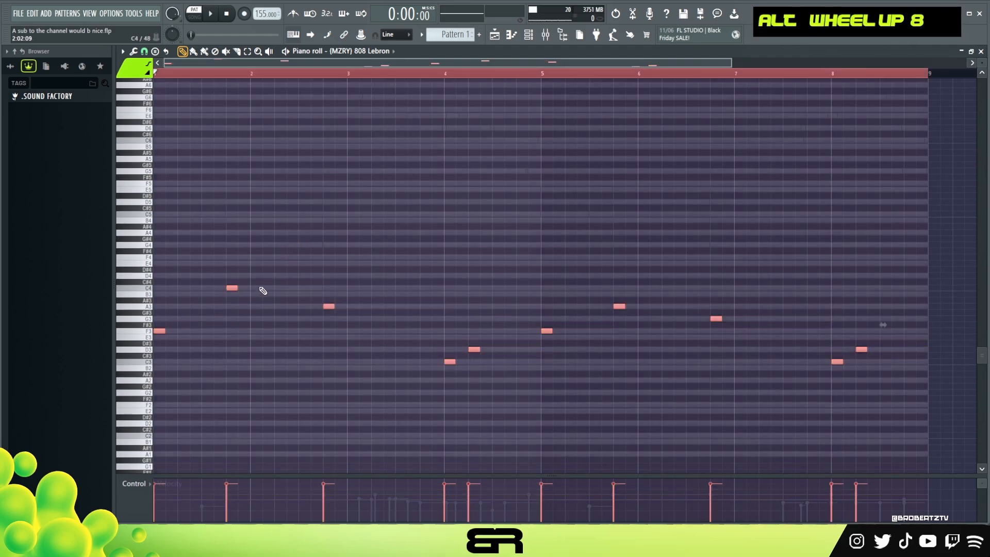
Step: Transpose all the 808 notes up two octaves and play back the opening
key(ctrl+Up)
key(ctrl+Up)
scroll(259, 280, up, 5)
double_click(238, 74)
scroll(241, 66, up, 2)
scroll(241, 66, up, 1)
key(space)
key(space)
key(space)
key(space)
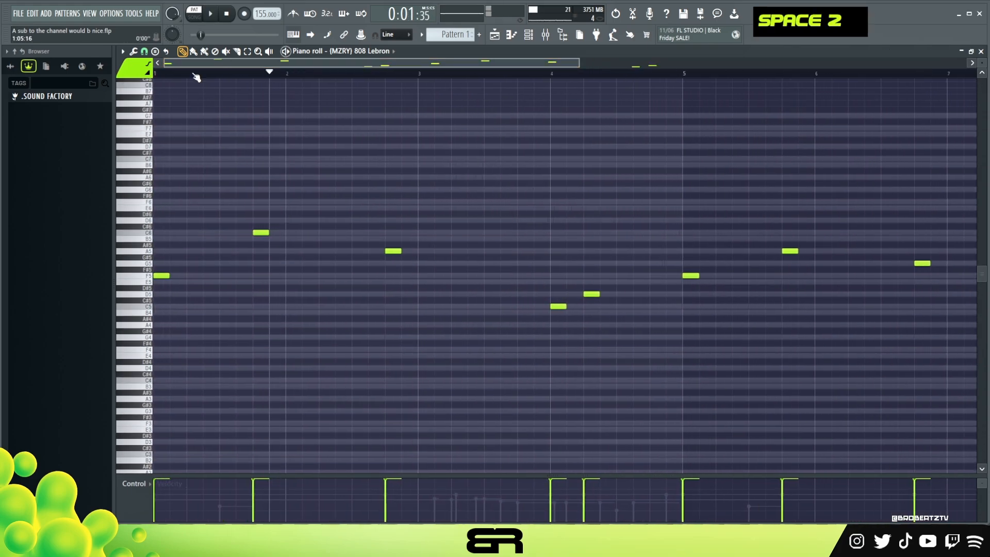
Step: Duplicate the opening F5 808 hit to steps 7 and 9 of bar 1 and audition the lead into the C6 hit
ctrl+click(203, 301)
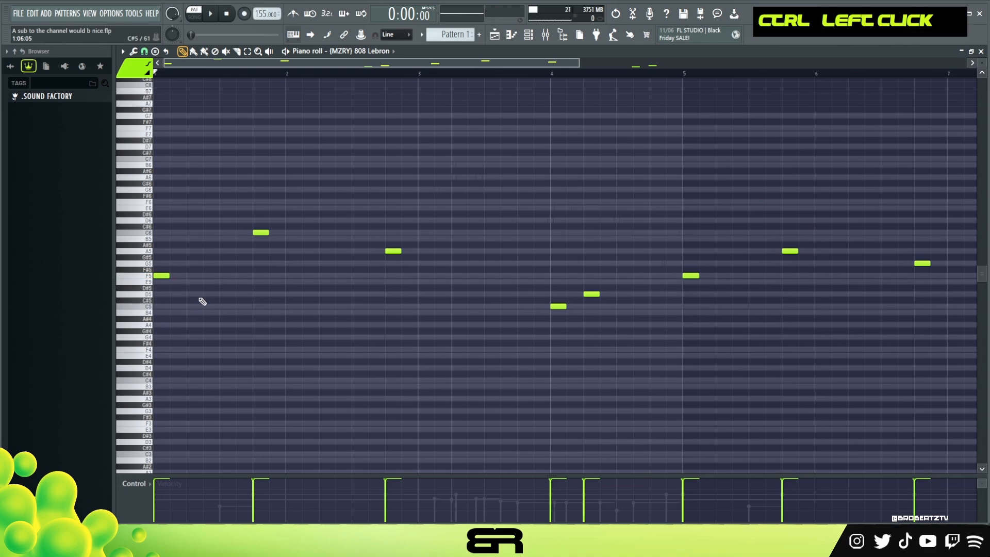
shift+drag(163, 276, 228, 277)
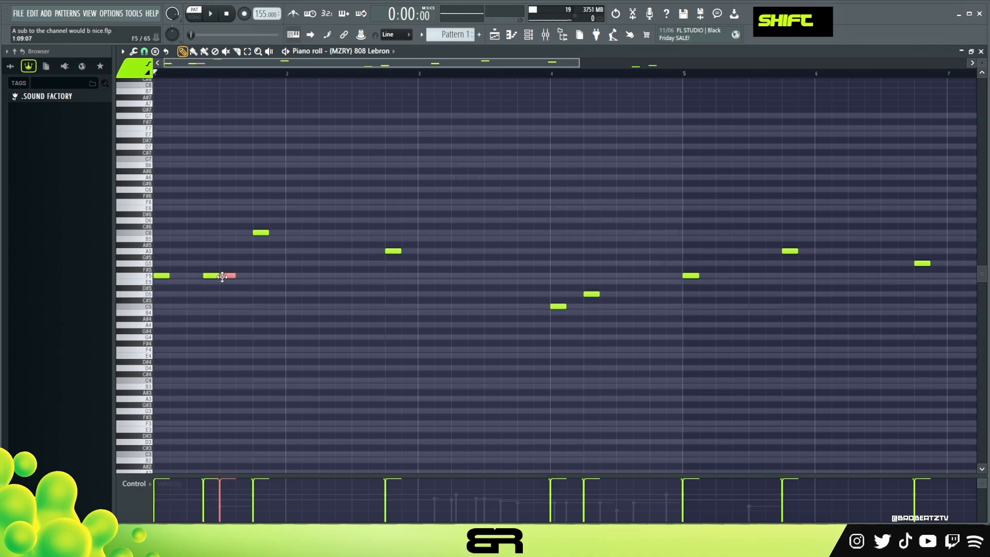
key(space)
right_click(261, 232)
key(space)
key(space)
key(space)
key(space)
drag(261, 238, 261, 231)
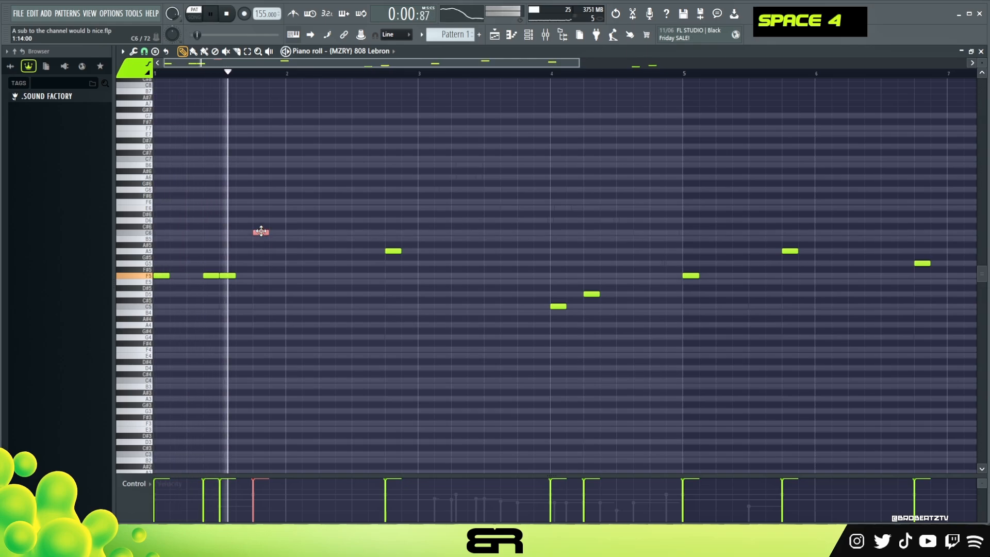
Step: Raise the opening F5 808 hit an octave to F6 and add a C6 hit at step 9 of bar 2
key(space)
key(space)
ctrl+drag(159, 266, 178, 293)
key(ctrl+Up)
key(space)
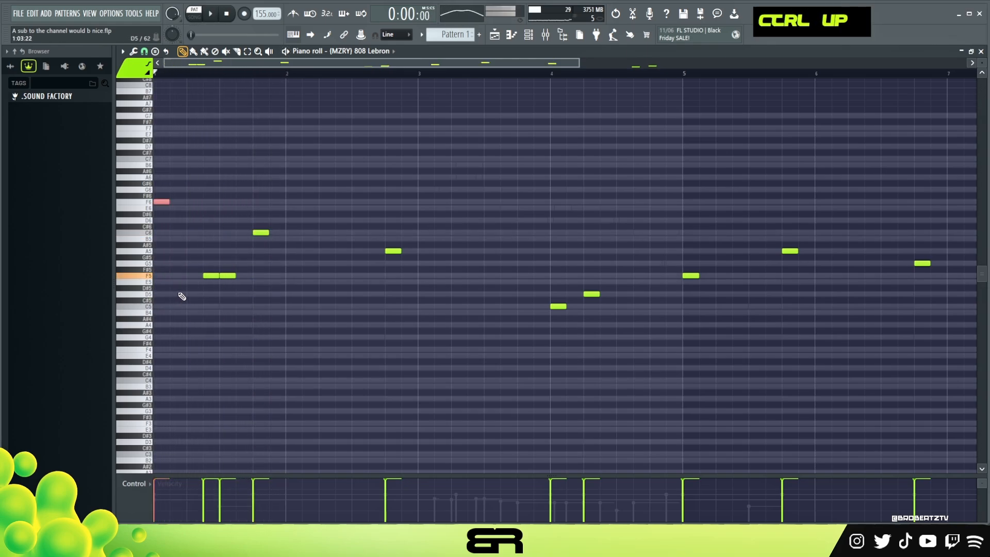
key(space)
key(space)
key(space)
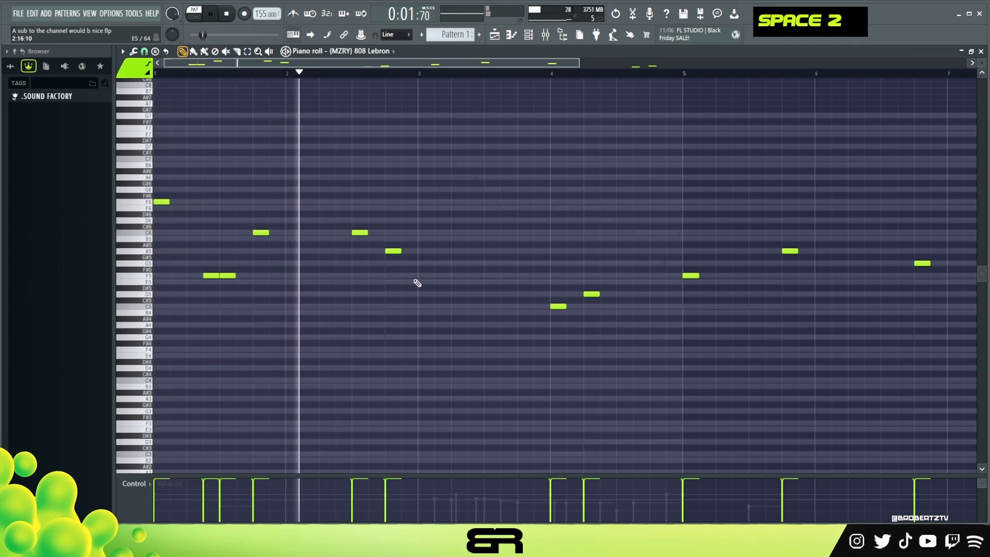
Step: Duplicate the A5 808 hit to steps 13 and 15 of bar 3
ctrl+click(394, 251)
shift+drag(395, 251, 523, 252)
key(space)
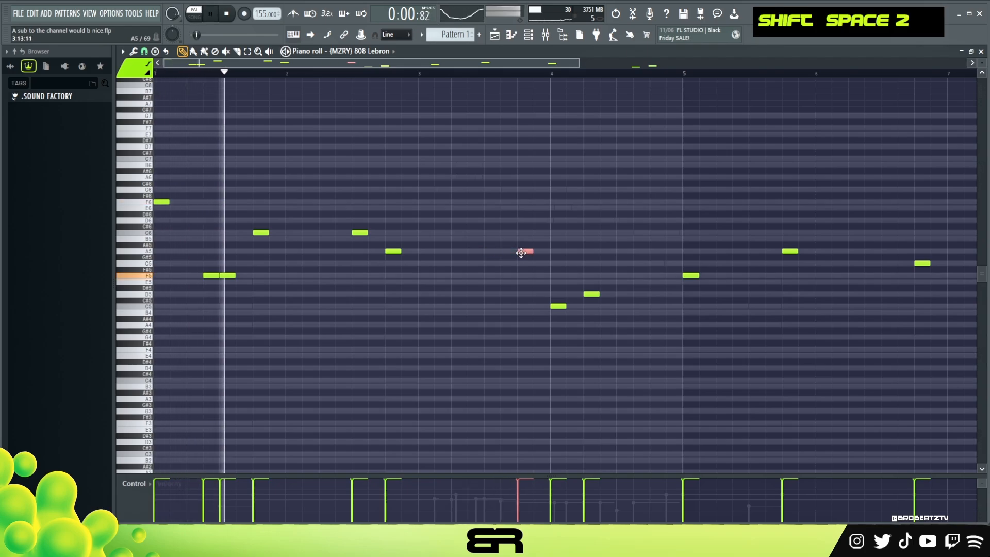
shift+click(540, 252)
Step: Move bar 4's C5 808 hit to step 5 and its D5 hit to step 11, and play the result
ctrl+drag(551, 287, 641, 294)
right_click(624, 306)
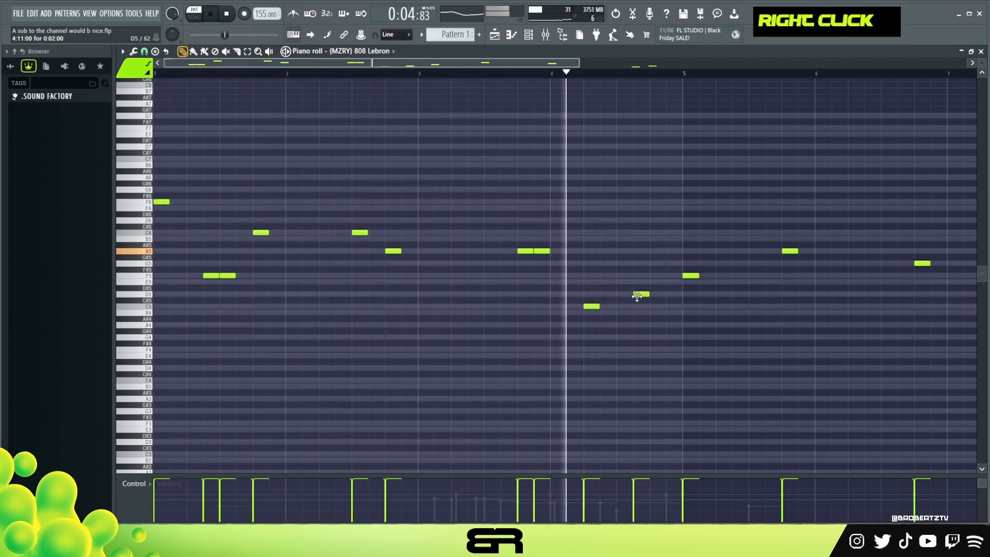
key(space)
key(space)
Step: Add an F5 808 hit at step 7 of bar 5 and lower the A5 hit at step 13 an octave to A4
drag(453, 62, 539, 66)
click(571, 275)
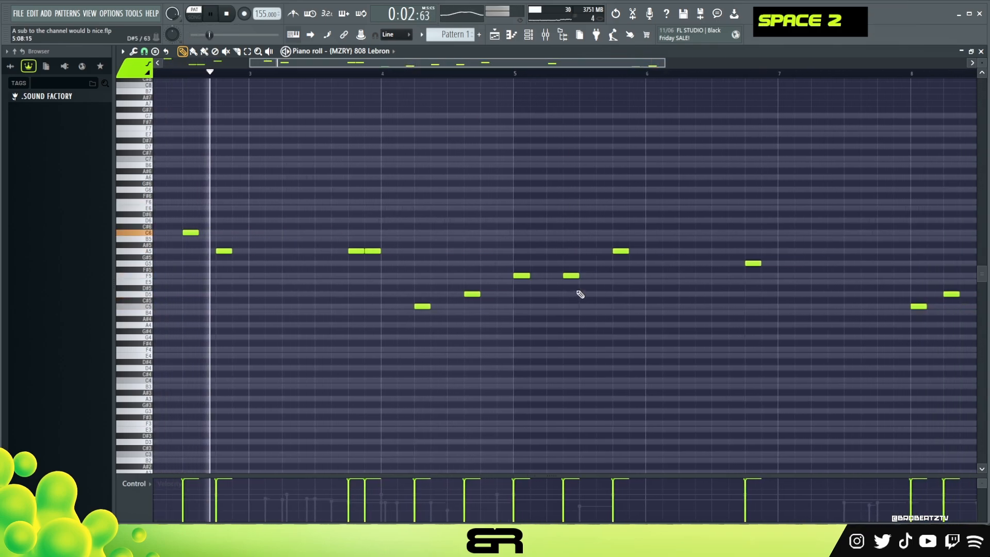
ctrl+click(616, 249)
key(ctrl+Down)
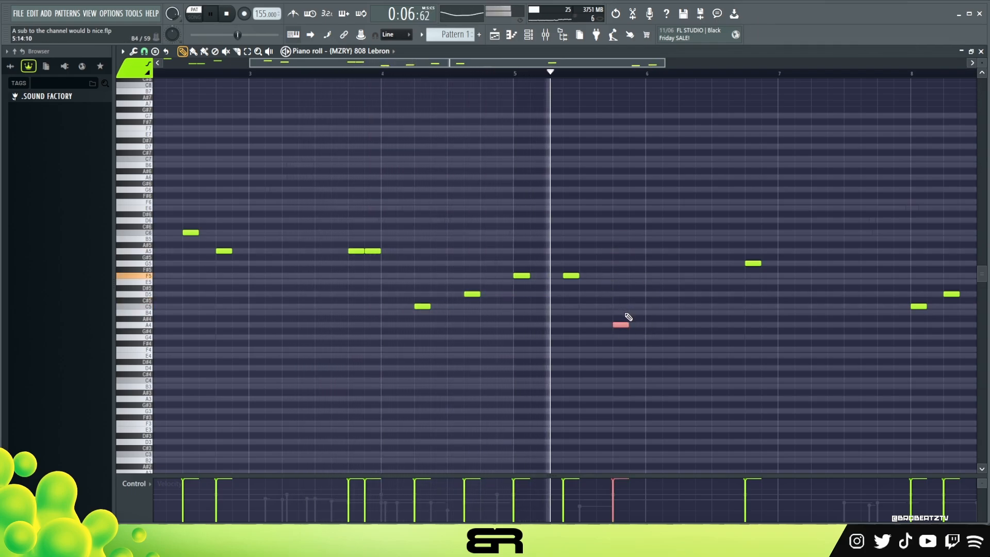
Step: Add A4 808 hits at steps 3 and 9 of bar 6 and audition them
key(space)
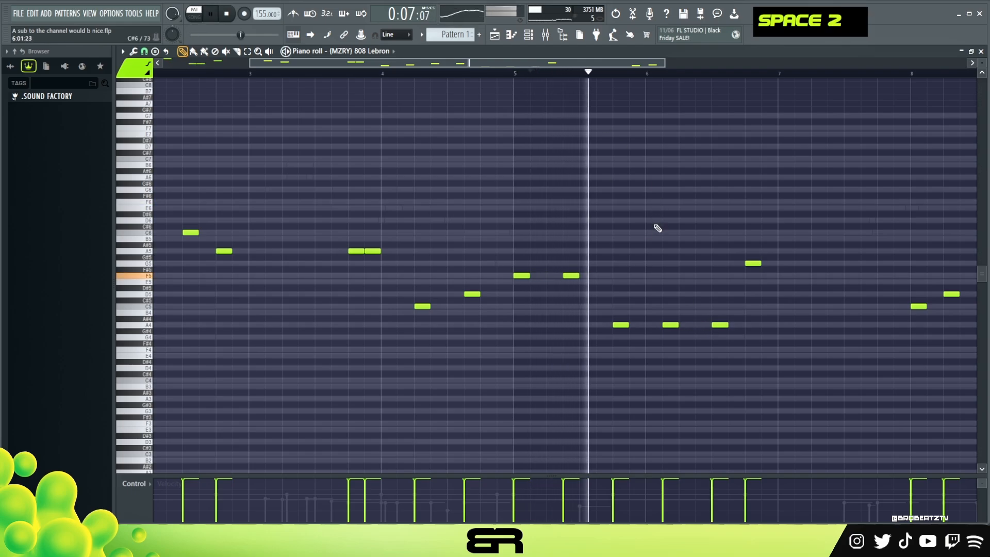
key(space)
key(space)
key(space)
scroll(978, 62, up, 2)
key(space)
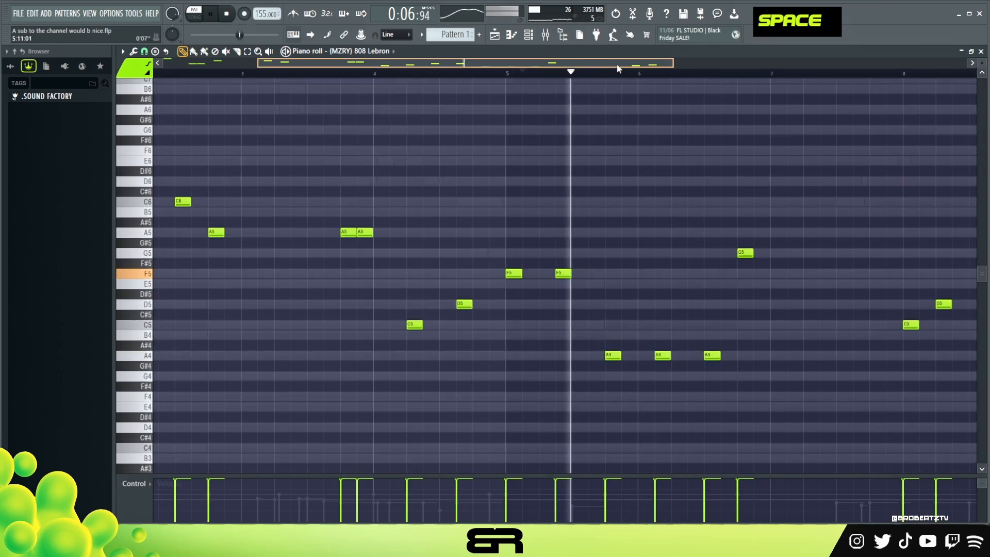
Step: Copy the bar 3 pair of A5 808 hits to steps 13 and 15 of bar 7, pitched to G5
right_click(618, 258)
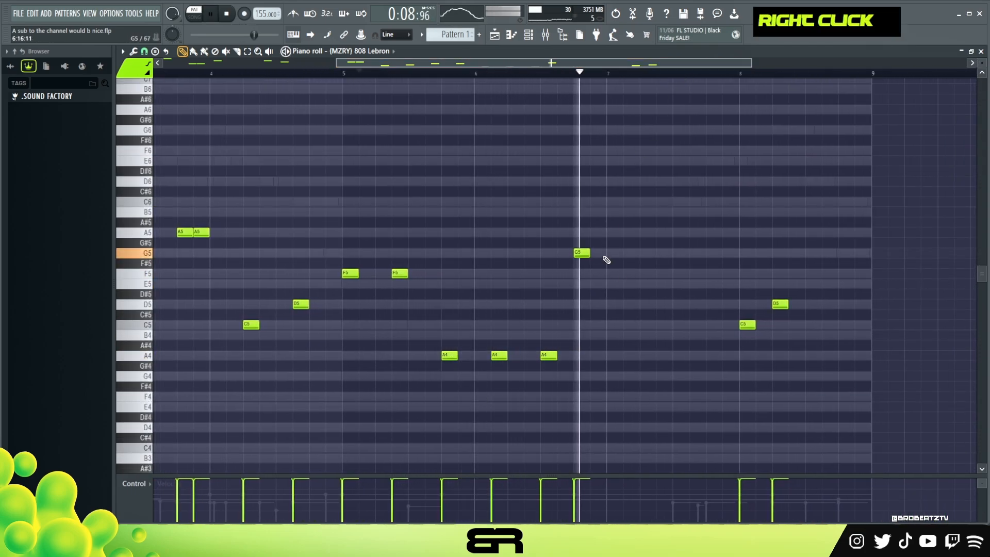
key(space)
ctrl+click(187, 231)
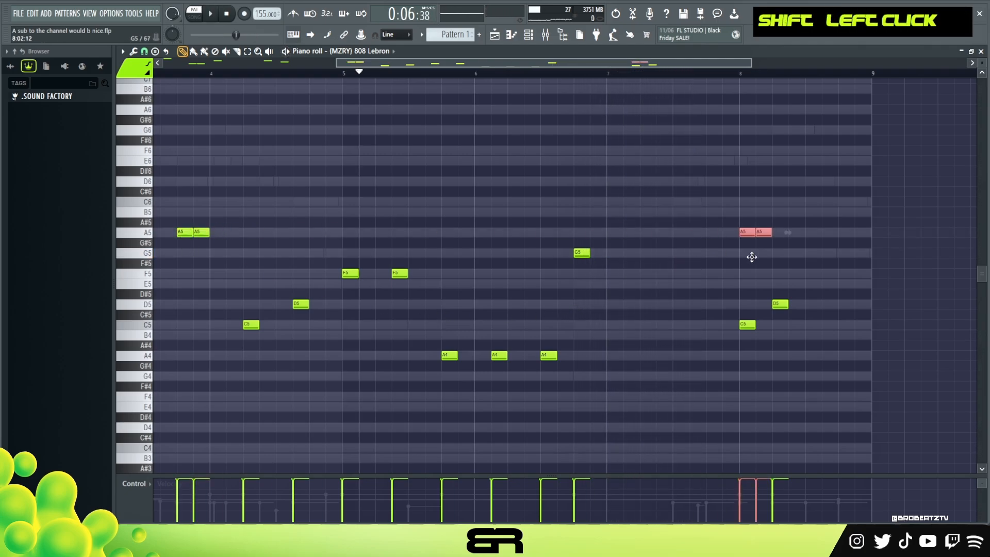
Step: Move bar 8's C5 808 hit to step 5 and its D5 hit to step 11, and play back the full 808 line
drag(325, 300, 605, 326)
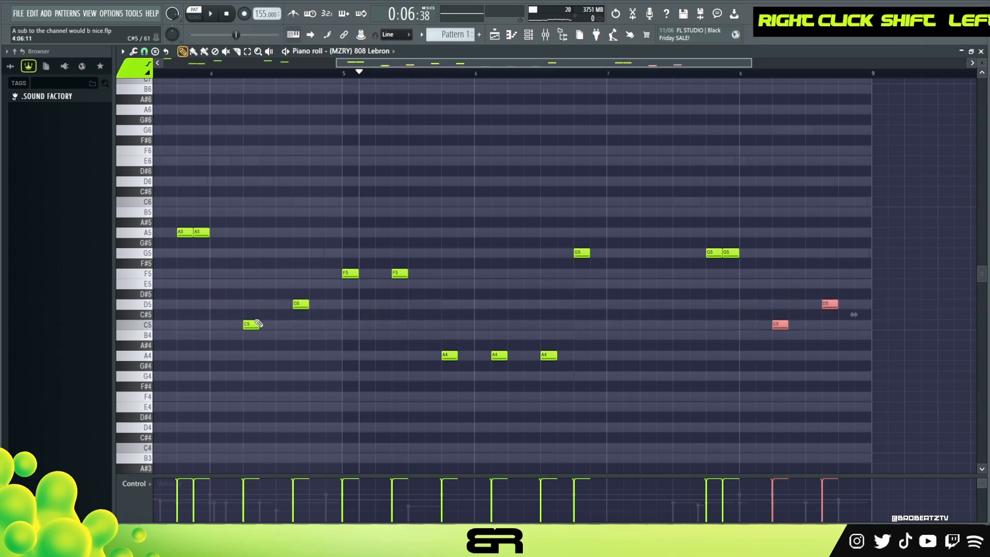
ctrl+right_click(339, 222)
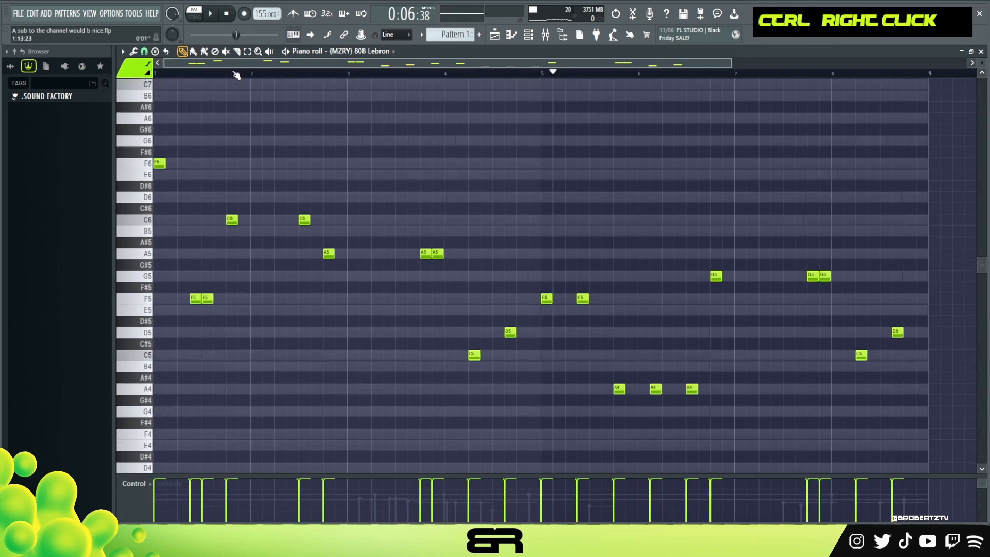
key(space)
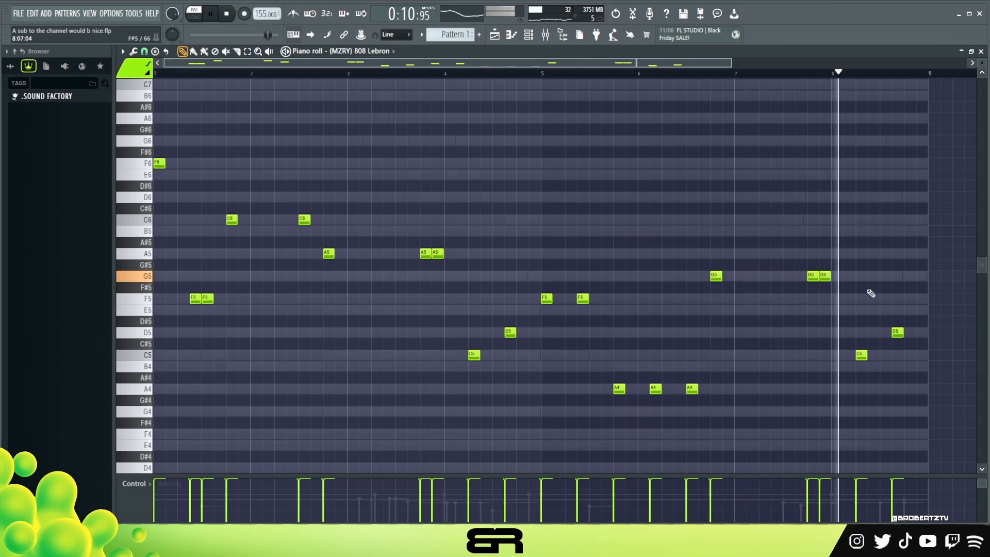
key(space)
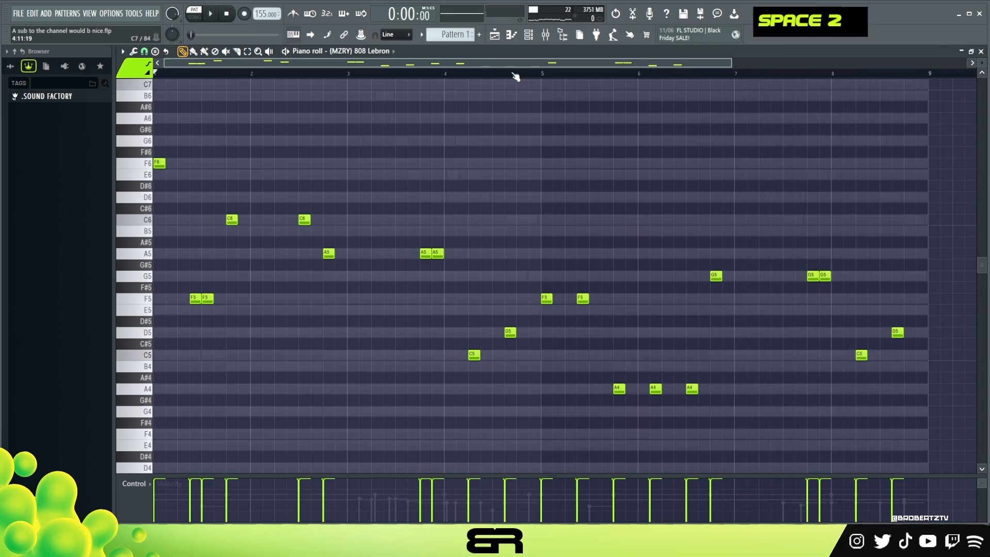
Step: Place [MZRY] CL Floor claps on step 9 of each of the first four bars, plus an extra clap on step 3 of bar 4
click(529, 36)
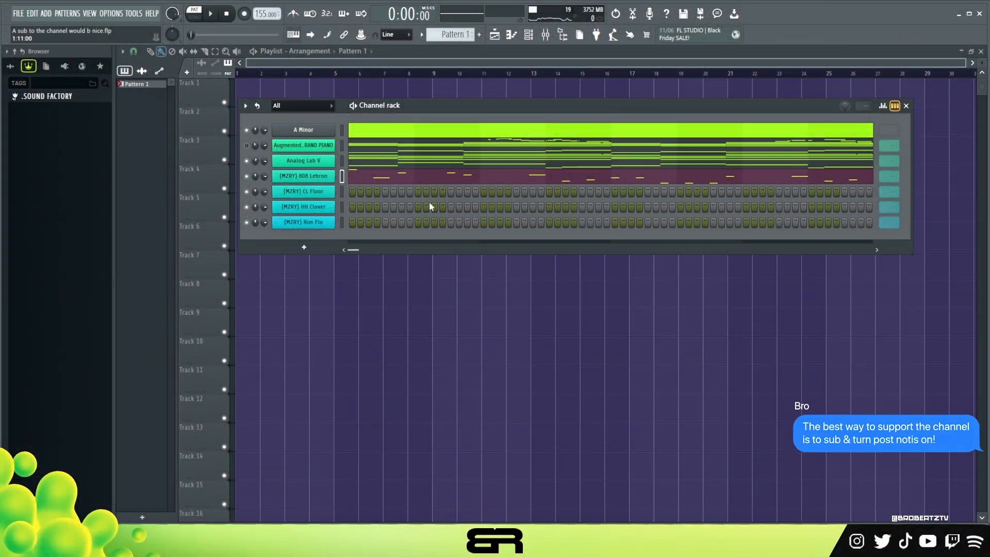
click(419, 193)
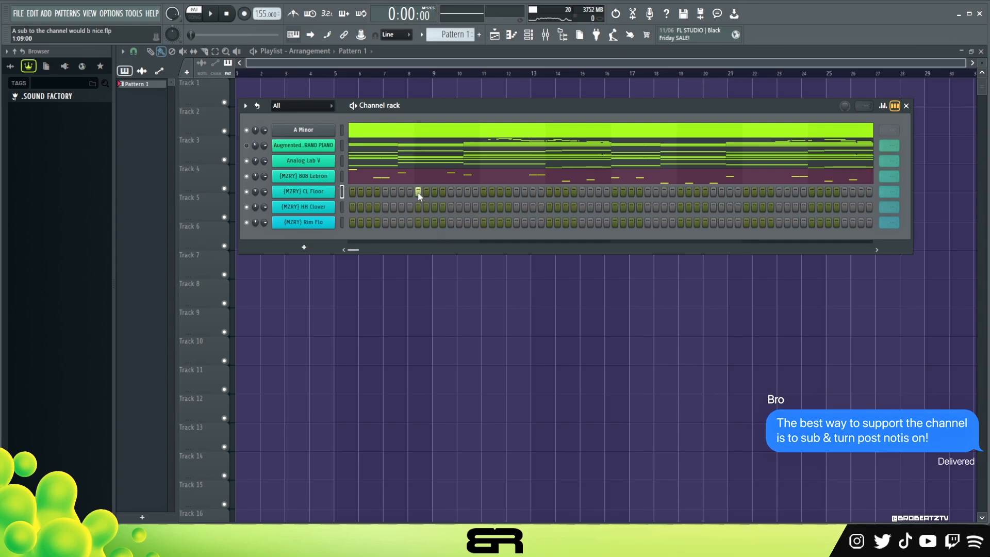
click(812, 194)
key(space)
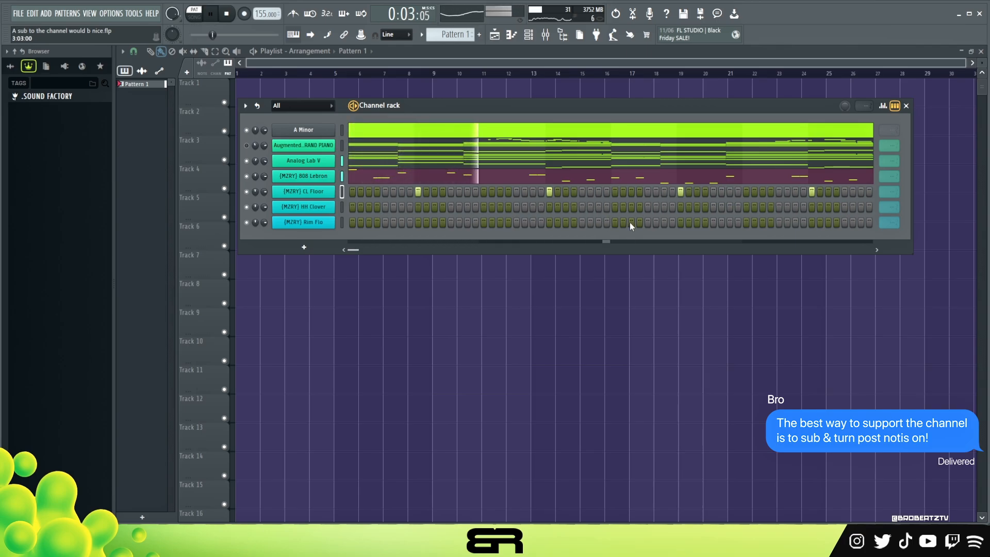
click(763, 191)
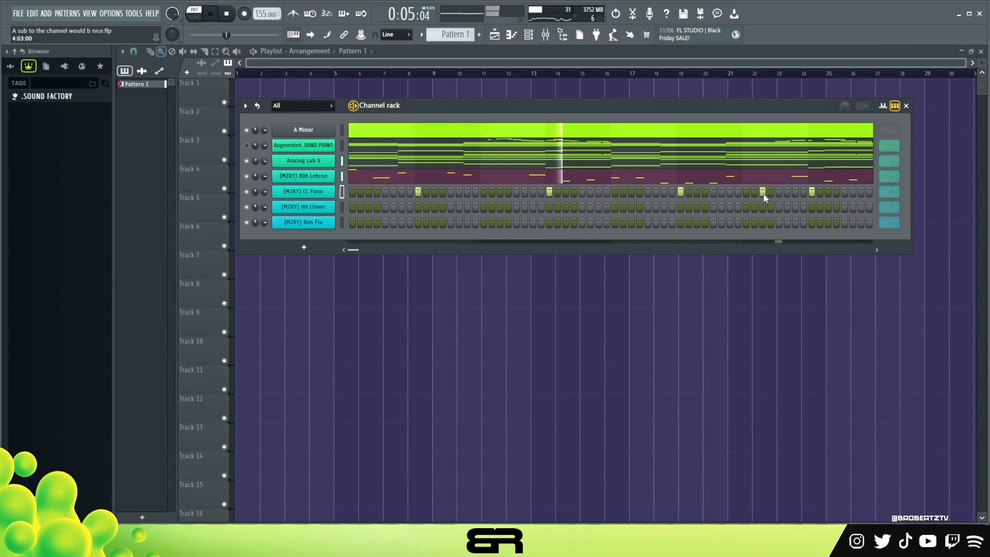
Step: Raise all [MZRY] CL Floor claps to full velocity and set the channel to loop every 64 steps
key(space)
right_click(330, 191)
click(362, 190)
key(ctrl+a)
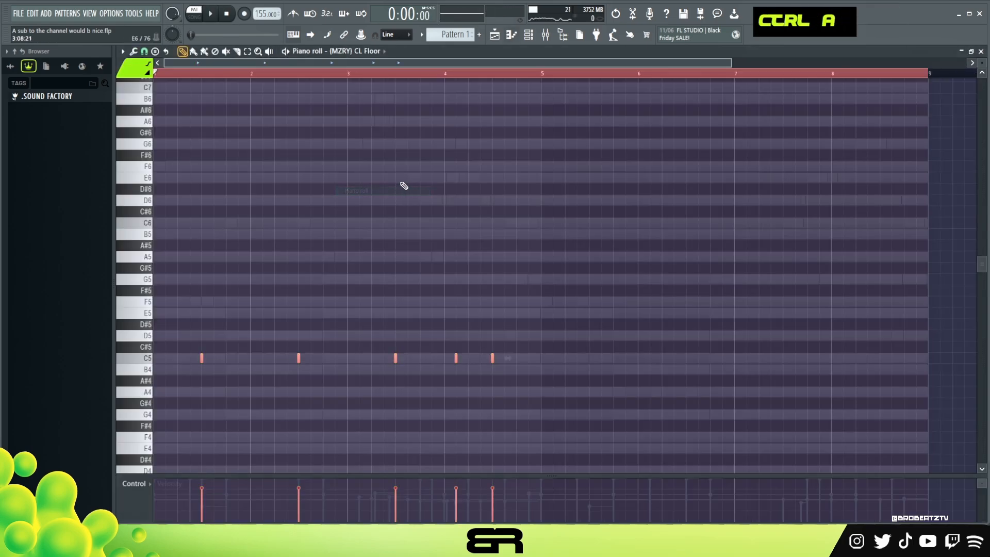
scroll(425, 185, up, 5)
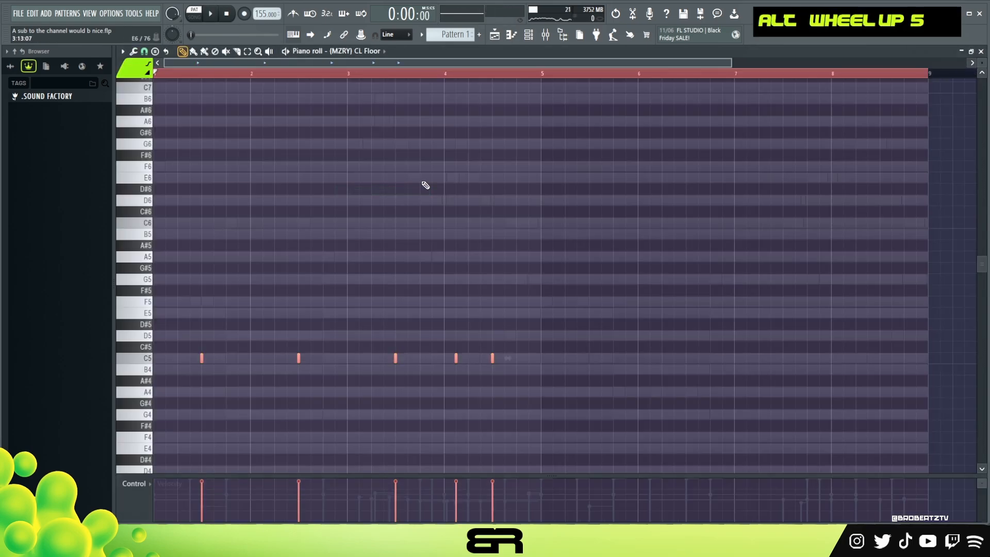
click(494, 35)
double_click(649, 164)
right_click(893, 189)
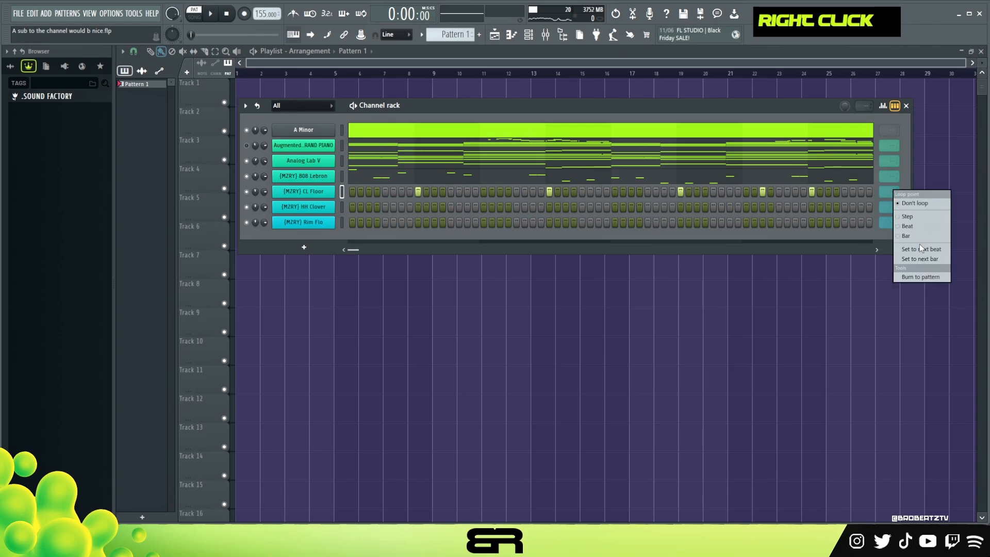
click(912, 258)
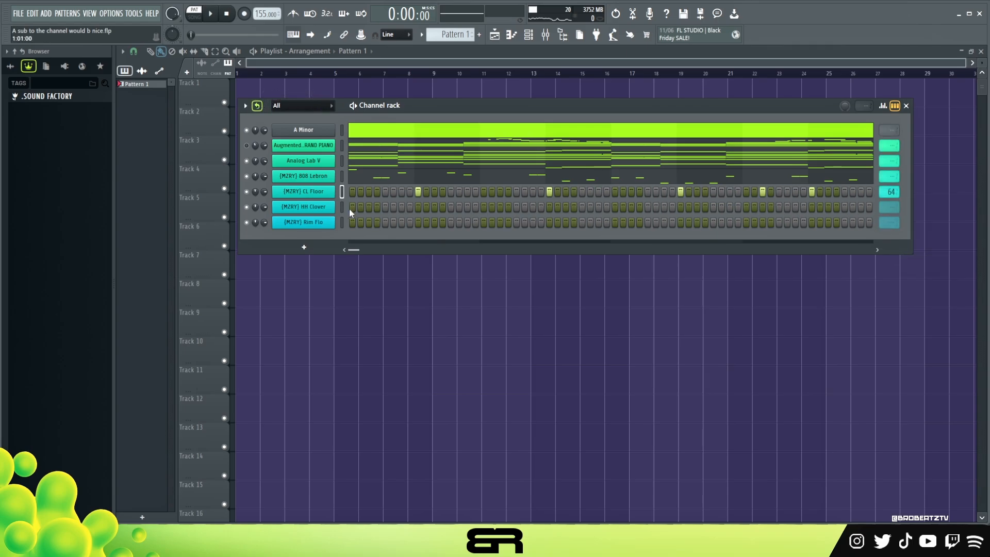
Step: Add [MZRY] HH Clover hits on steps 1 and 7 of bar 1 and step 1 of bar 2, and audition them
click(403, 207)
key(space)
click(484, 208)
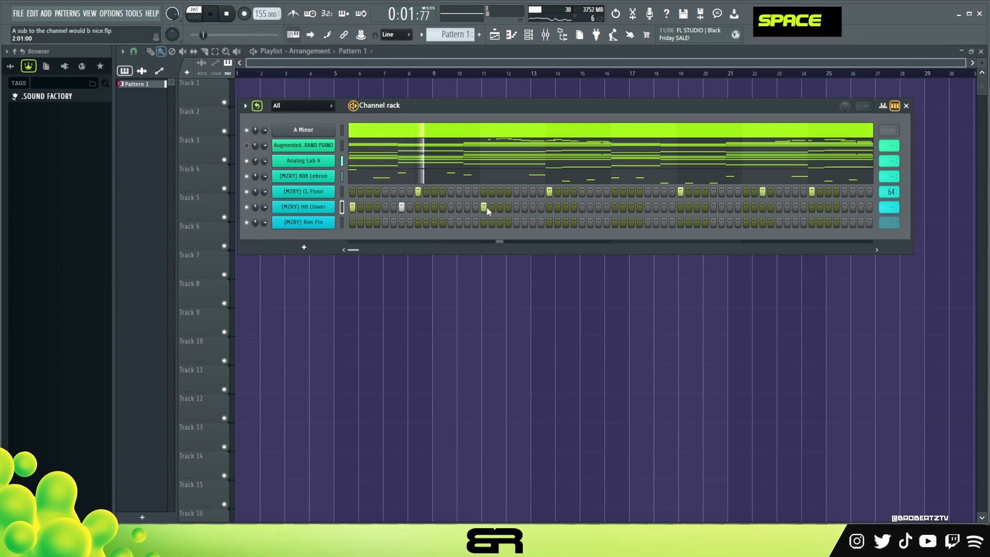
key(space)
key(space)
key(space)
key(space)
Step: Add [MZRY] Rim Flo hits on steps 3 and 11 of bar 1 and steps 7 and 8 of bar 2, auditioning the groove
click(370, 223)
key(space)
key(space)
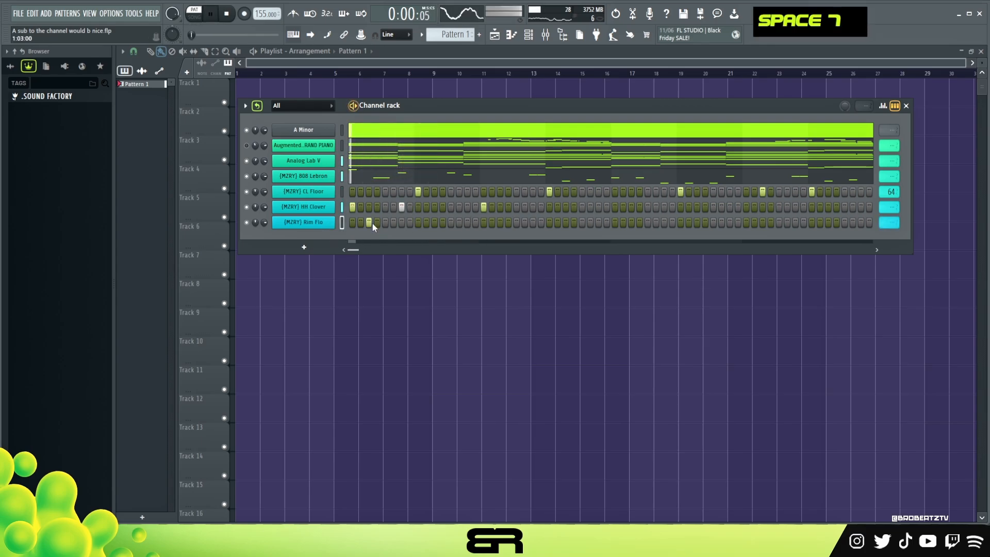
key(space)
key(space)
click(434, 223)
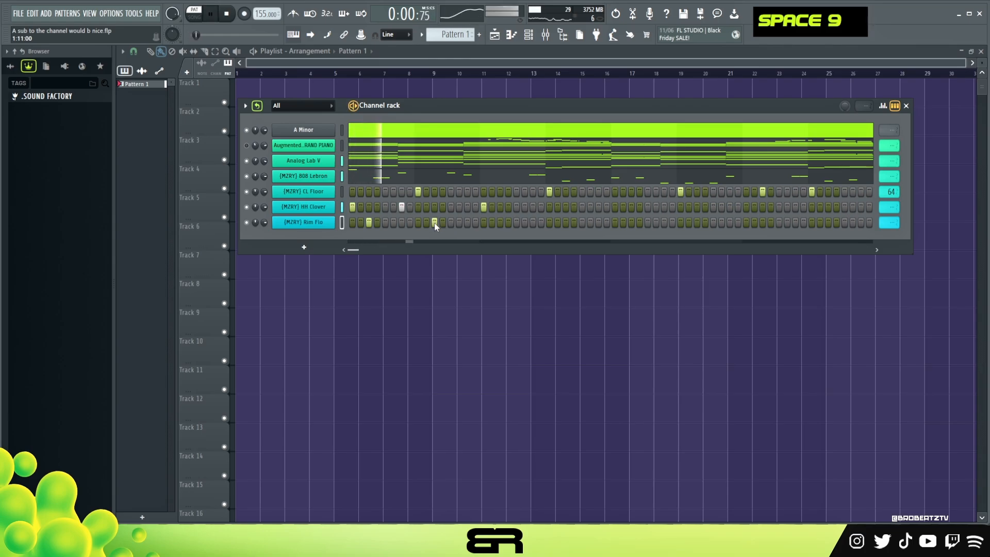
key(space)
key(space)
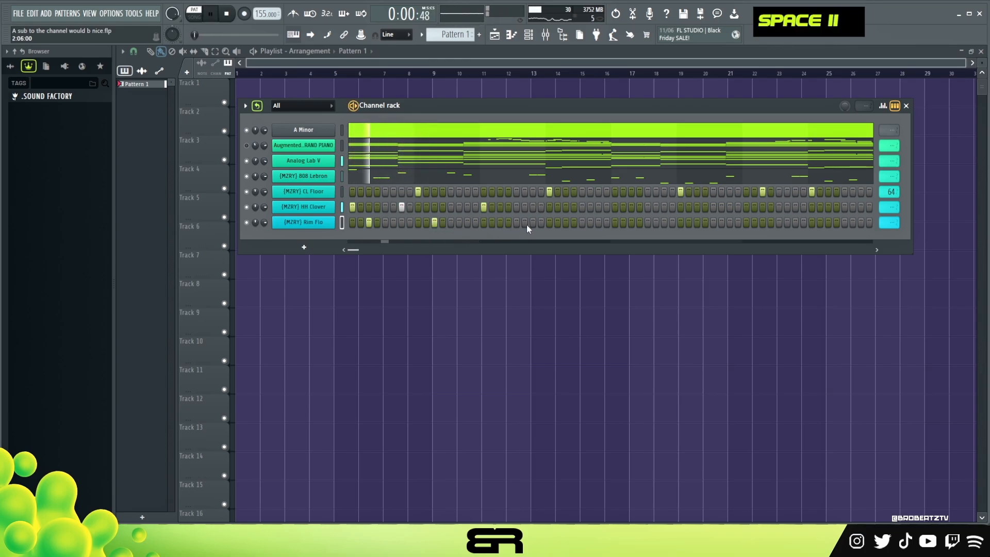
click(533, 222)
click(541, 222)
key(space)
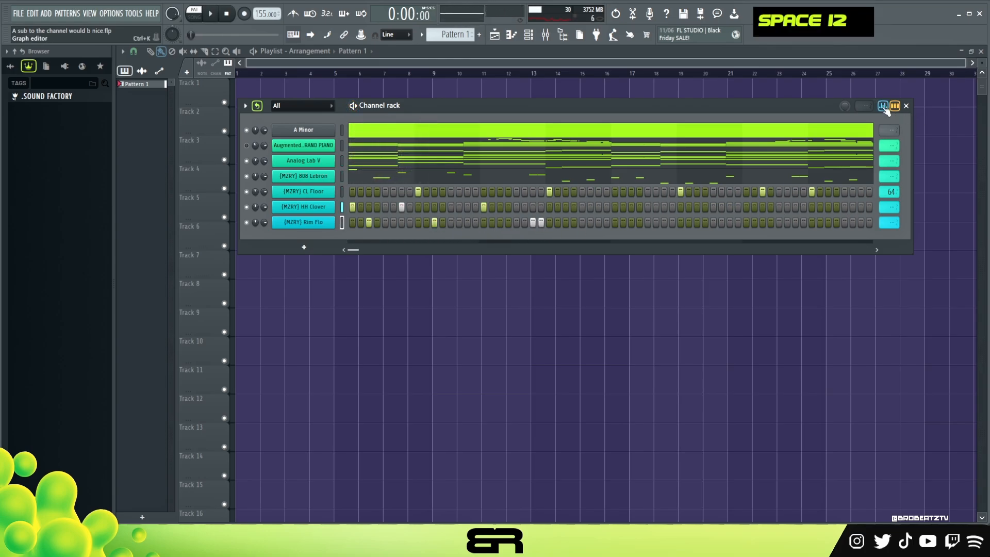
Step: Lower the velocity of the Rim Flo hit on step 7 of bar 2 in the graph editor and audition it
click(882, 106)
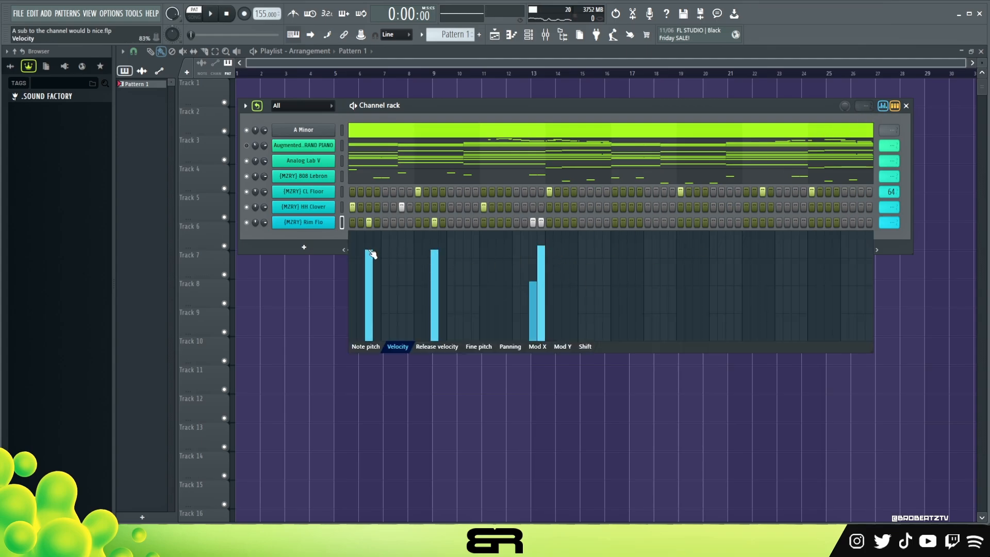
key(space)
click(877, 107)
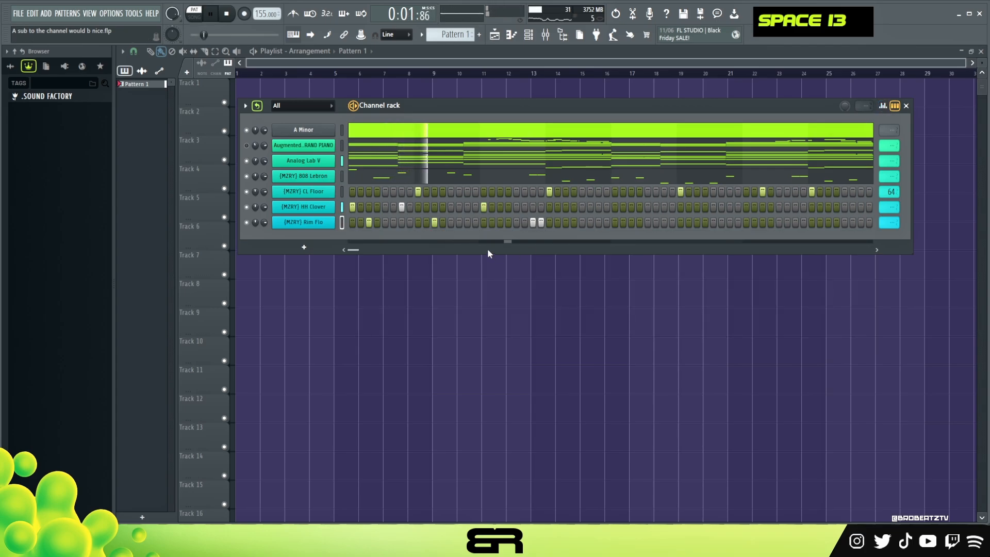
key(space)
key(ctrl+k)
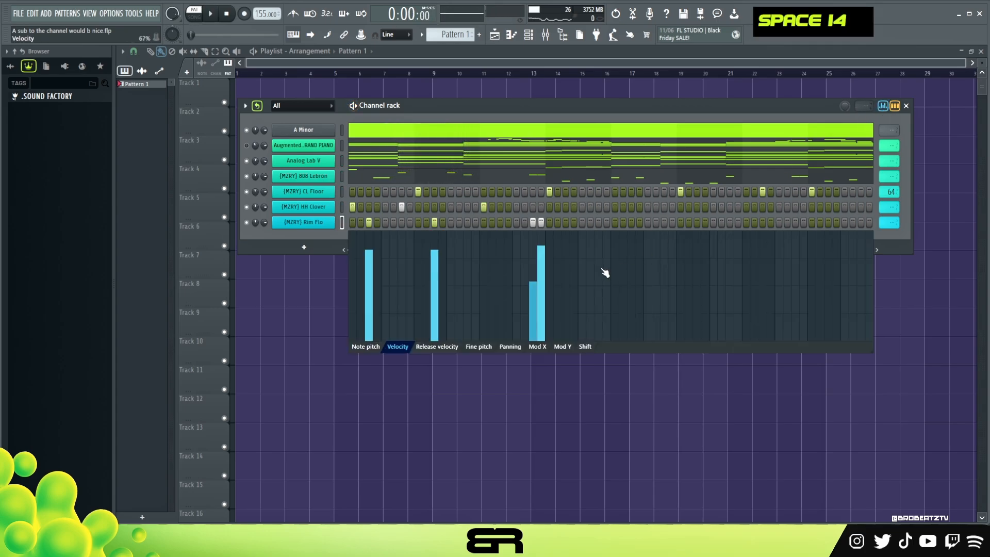
double_click(544, 271)
key(space)
key(ctrl+k)
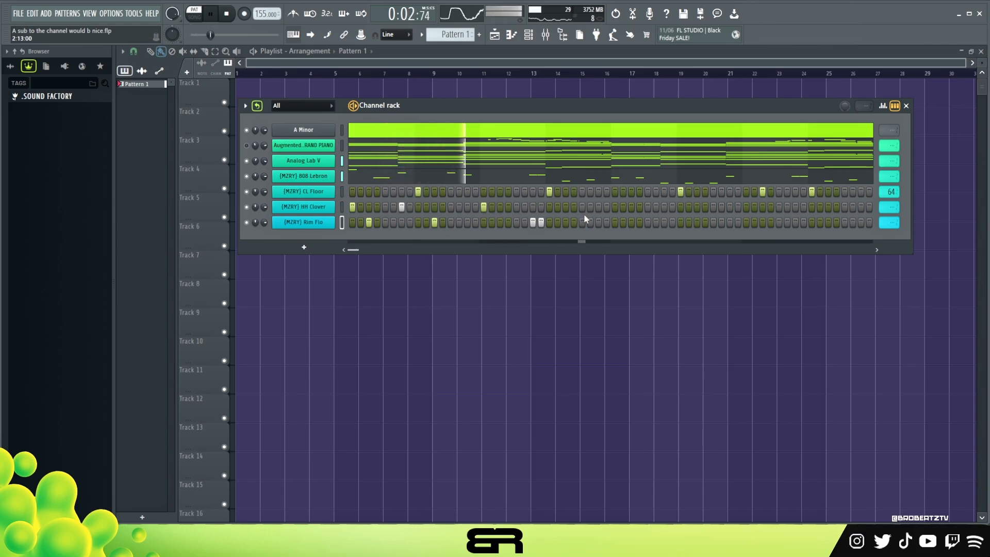
Step: Add HH Clover hits on step 11 of bar 2, steps 1 and 7 of bar 3, and steps 1, 3 and 5 of bar 4
key(space)
key(space)
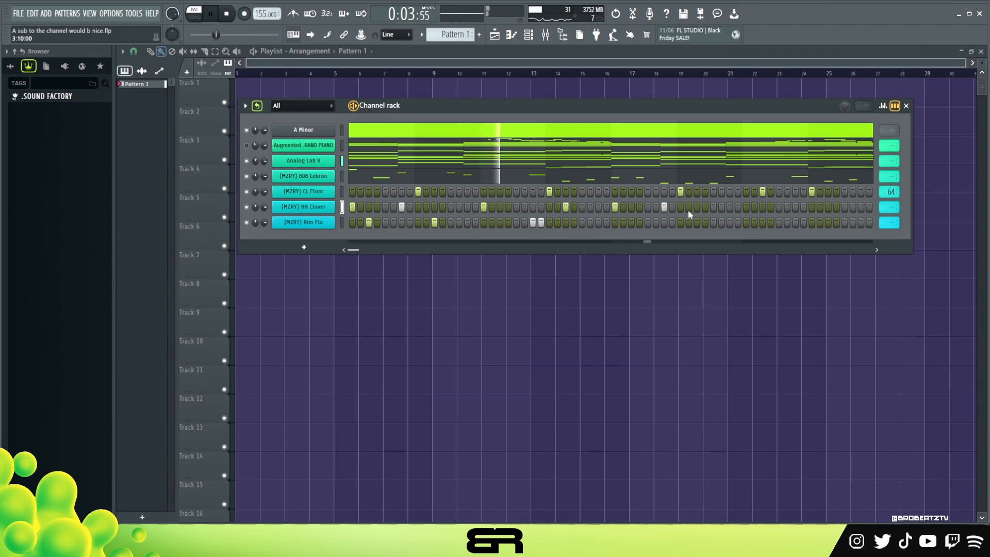
key(space)
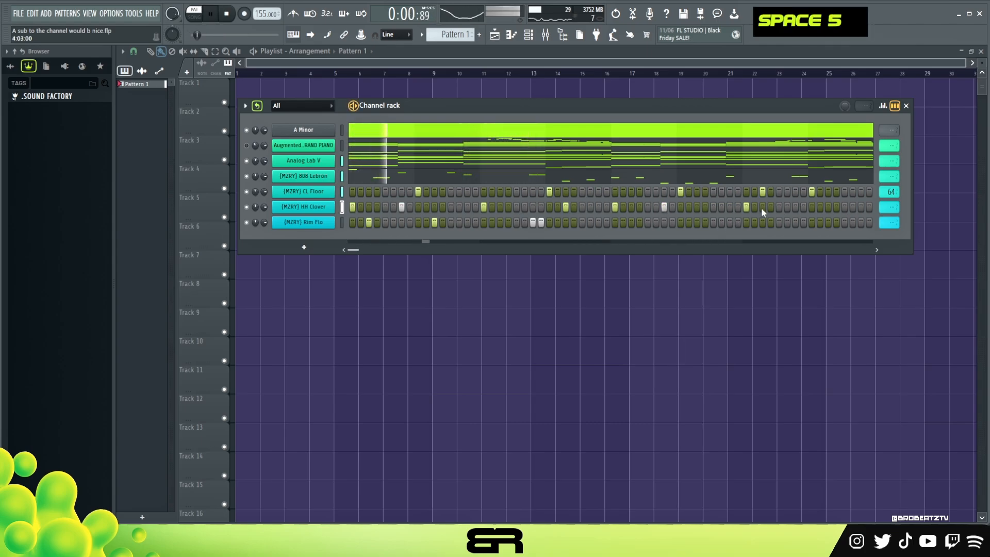
double_click(762, 207)
click(780, 207)
right_click(786, 207)
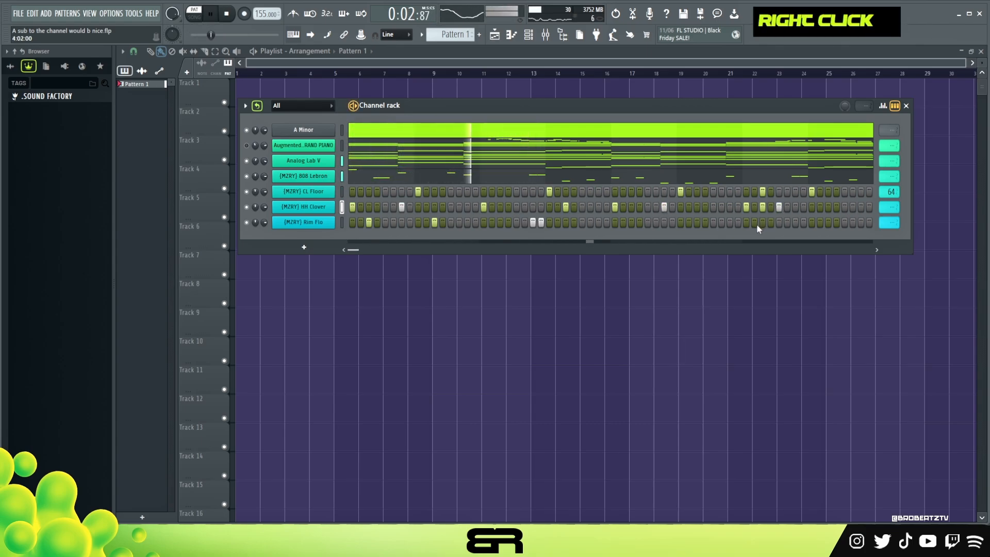
Step: Add Rim Flo hits on step 15 of bar 3 and steps 3 and 7 of bar 4
click(761, 224)
click(730, 223)
click(795, 223)
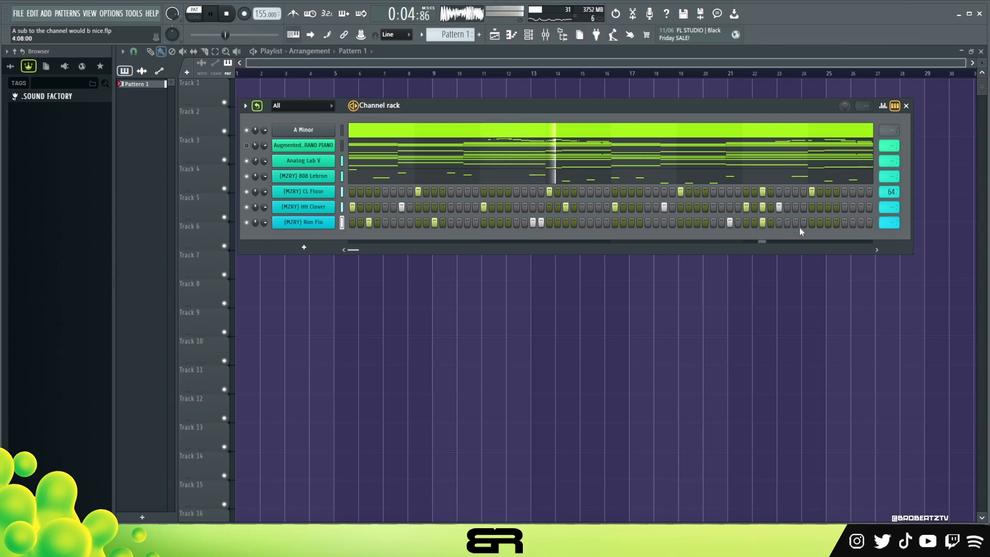
key(space)
Step: Add HH Clover hits on steps 11 and 15 of bar 4 and audition the pattern
click(828, 207)
key(space)
click(862, 207)
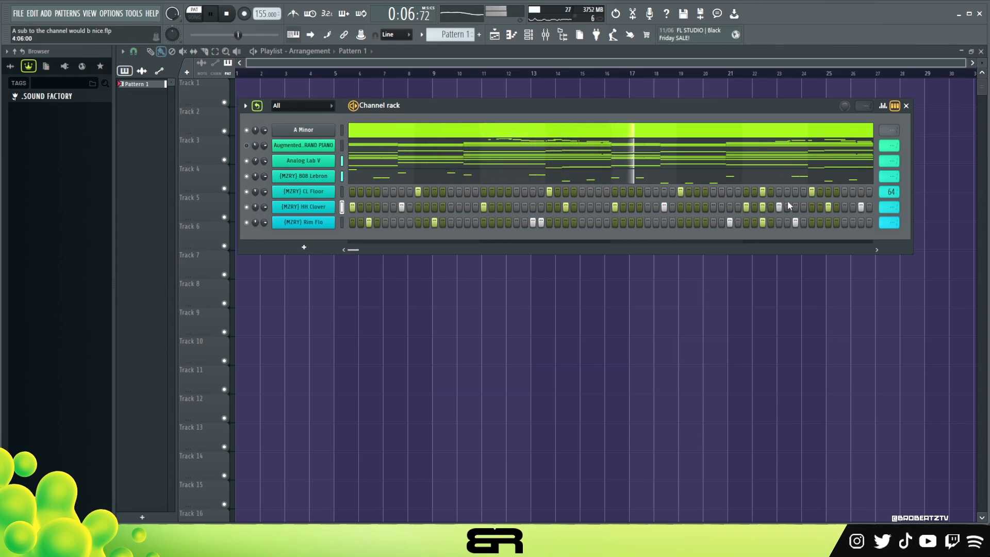
key(space)
Step: Set the HH Clover and Rim Flo channels to loop every 64 steps
right_click(889, 207)
click(910, 276)
right_click(889, 223)
click(907, 292)
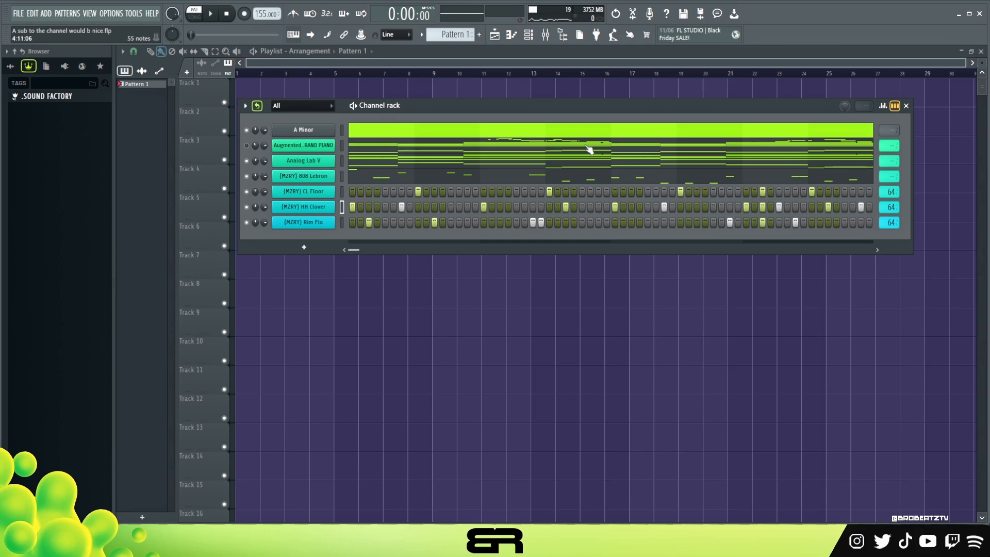
Step: Play back the full beat and unmute the Augmented Grand Piano channel
drag(446, 103, 408, 110)
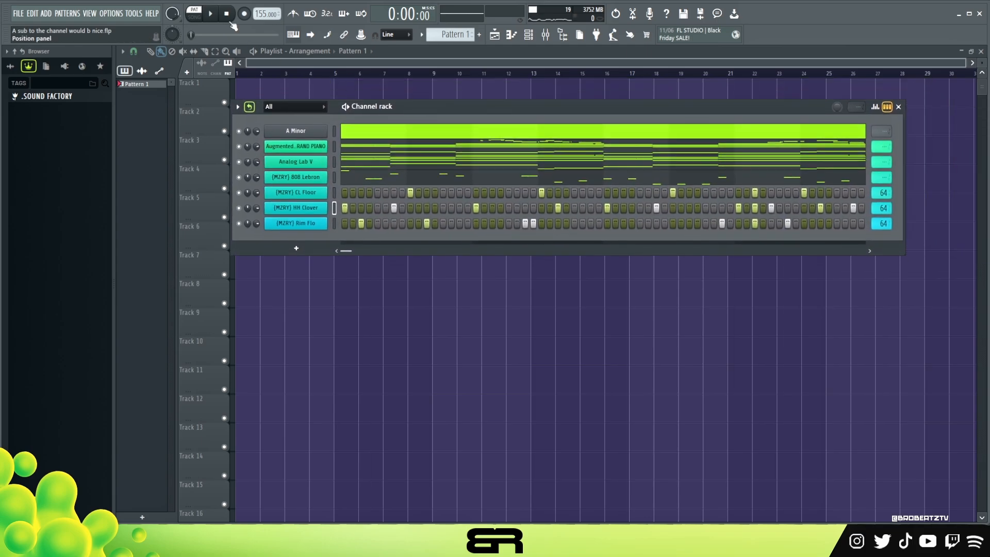
key(space)
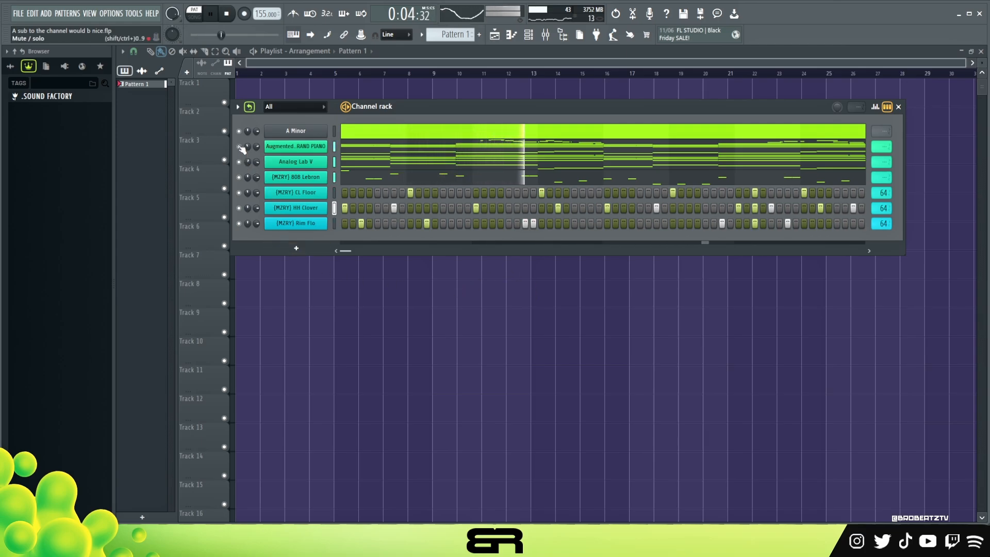
key(space)
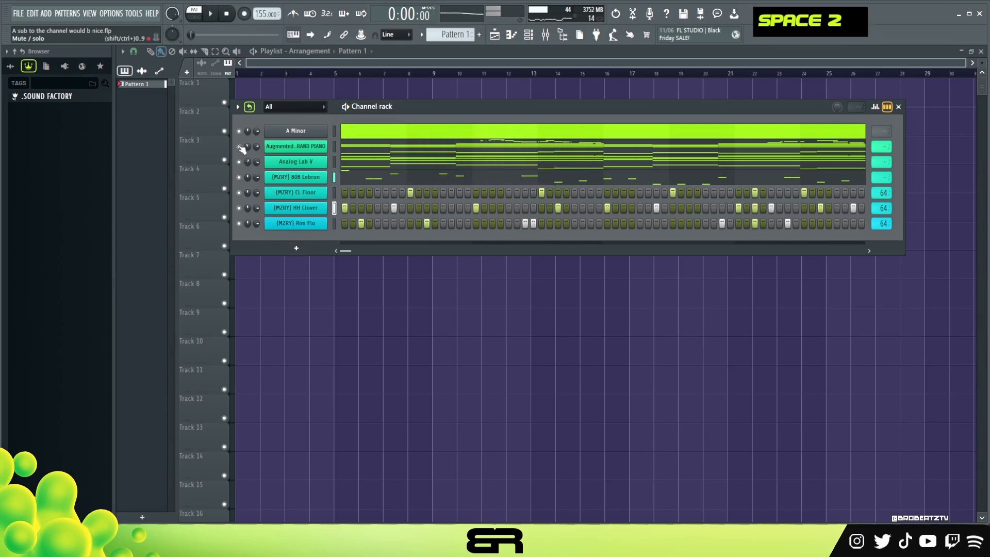